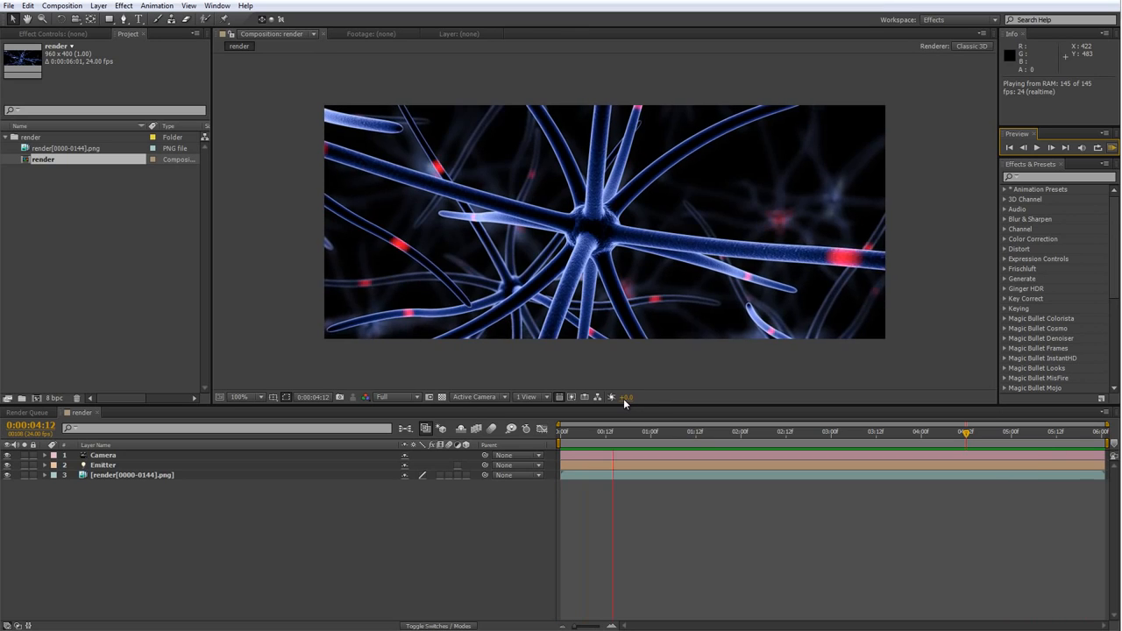
Play the preview, then examine the Camera and Emitter layers and check the render's transparent background
click(1112, 150)
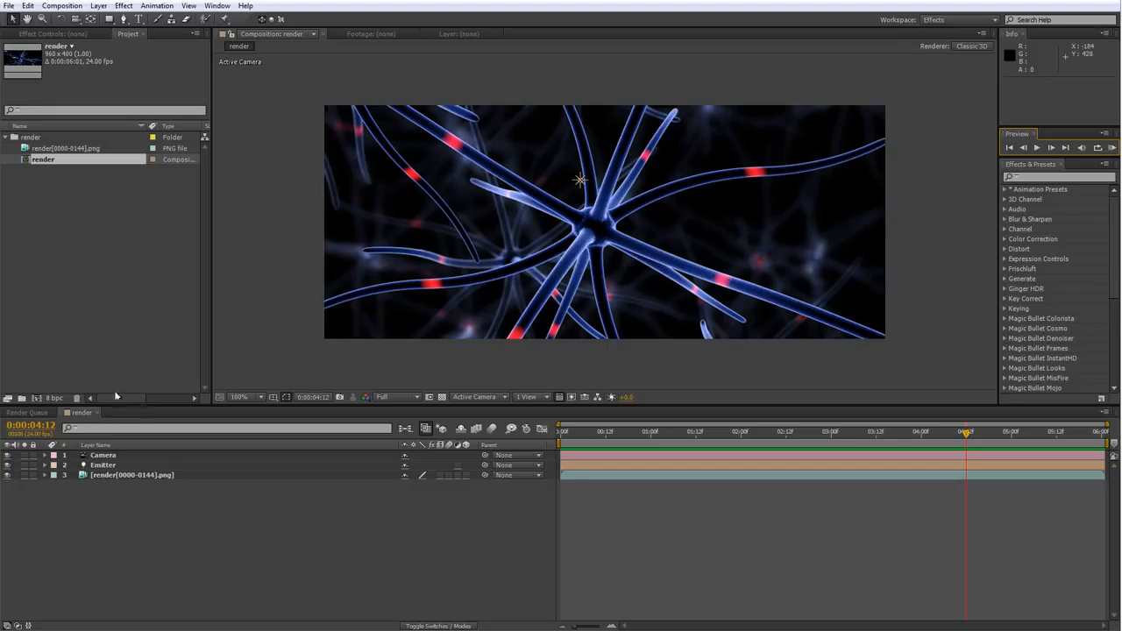
click(102, 456)
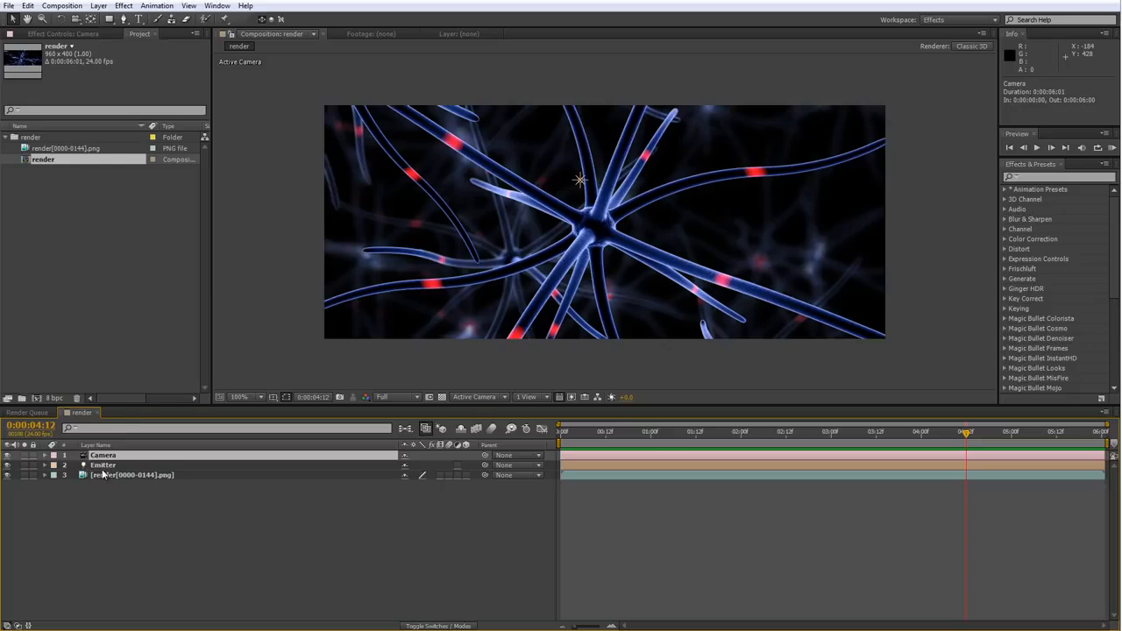
click(103, 466)
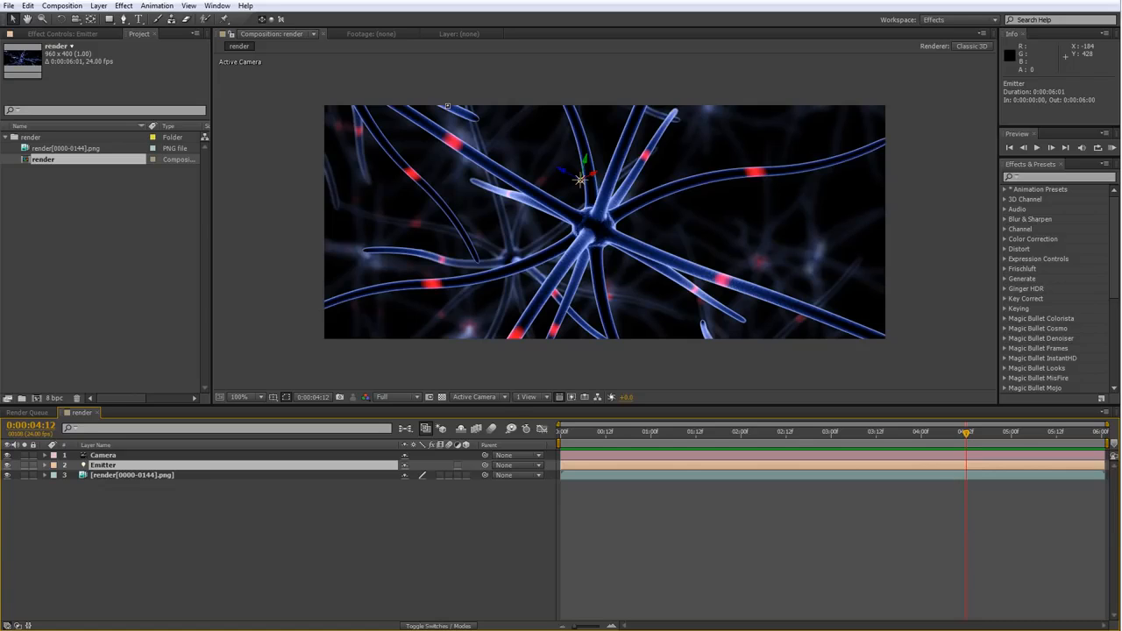
click(443, 396)
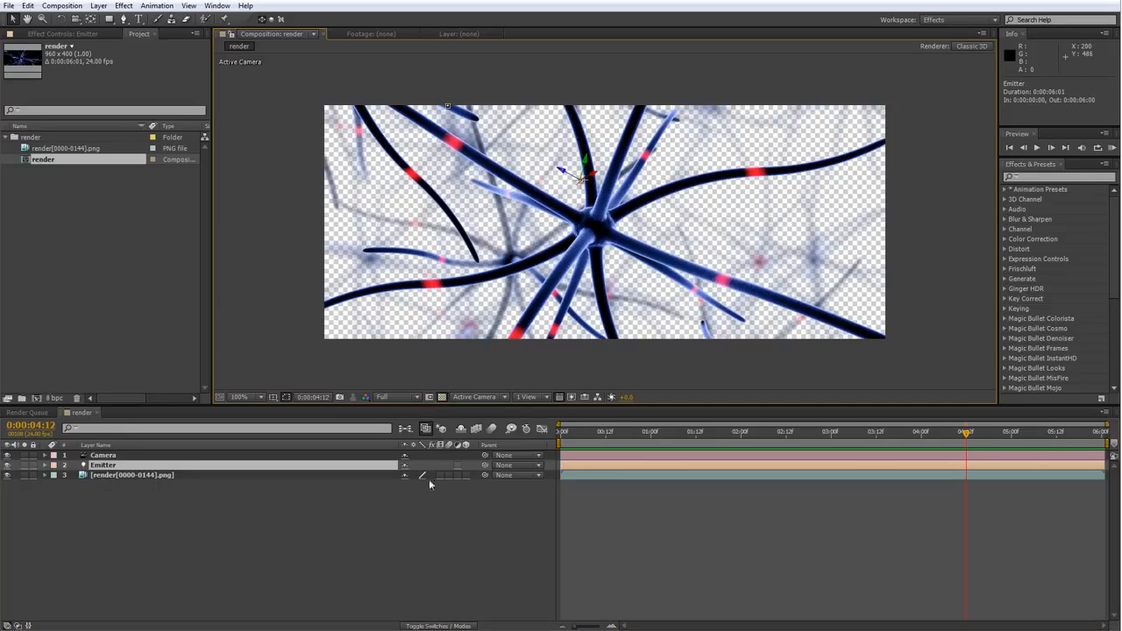
click(443, 398)
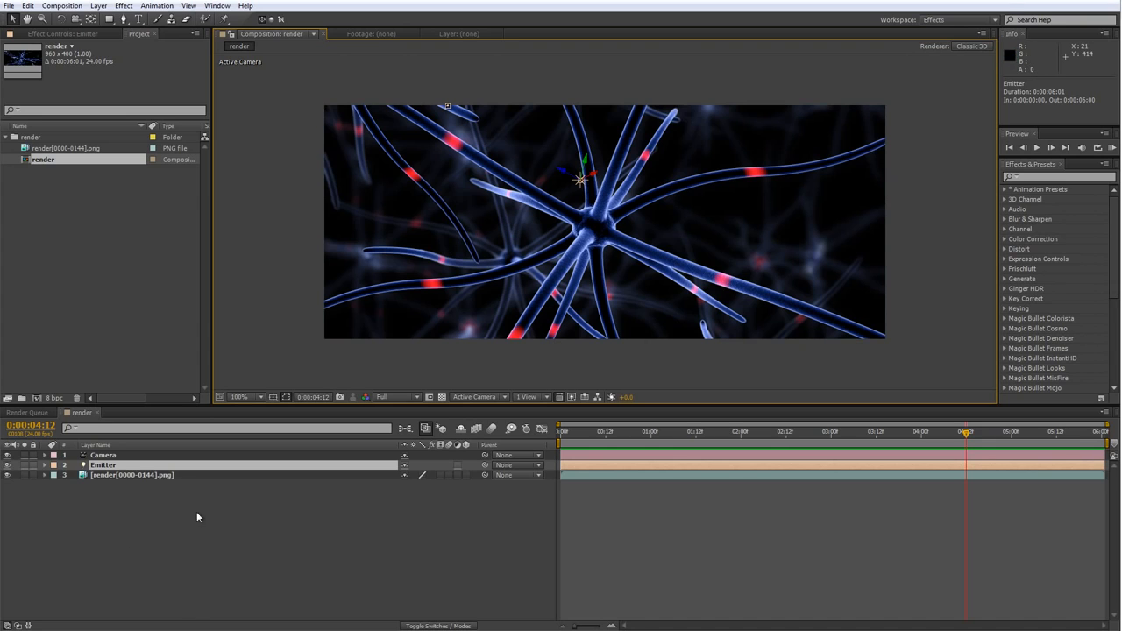
Create a black solid named bg at composition size and place it beneath all other layers
right_click(159, 497)
mouse_move(176, 507)
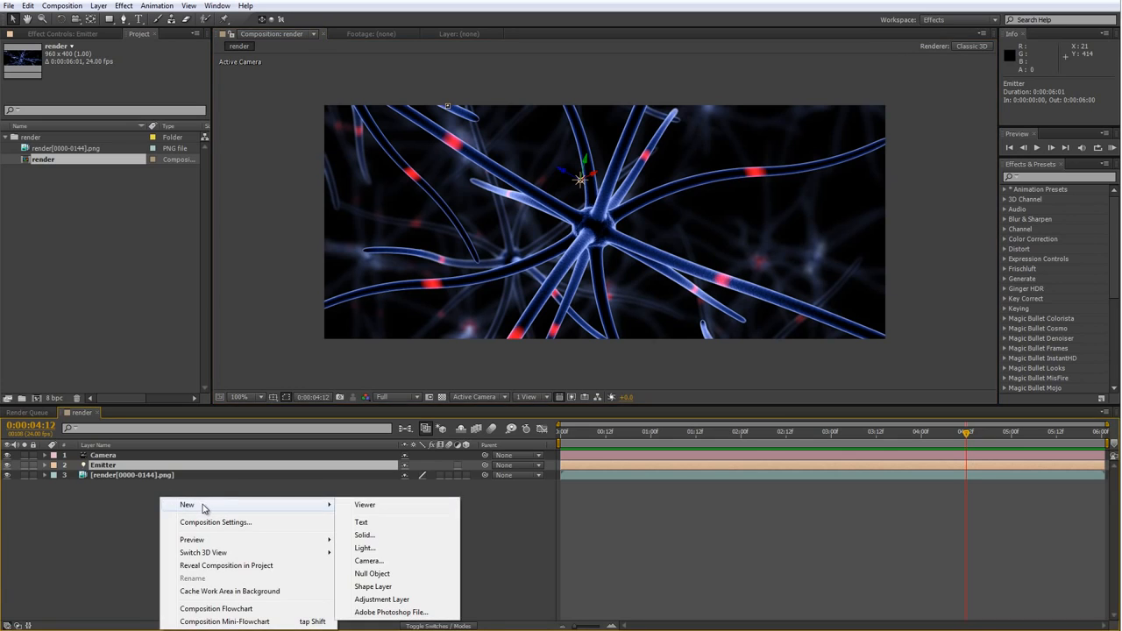
click(360, 535)
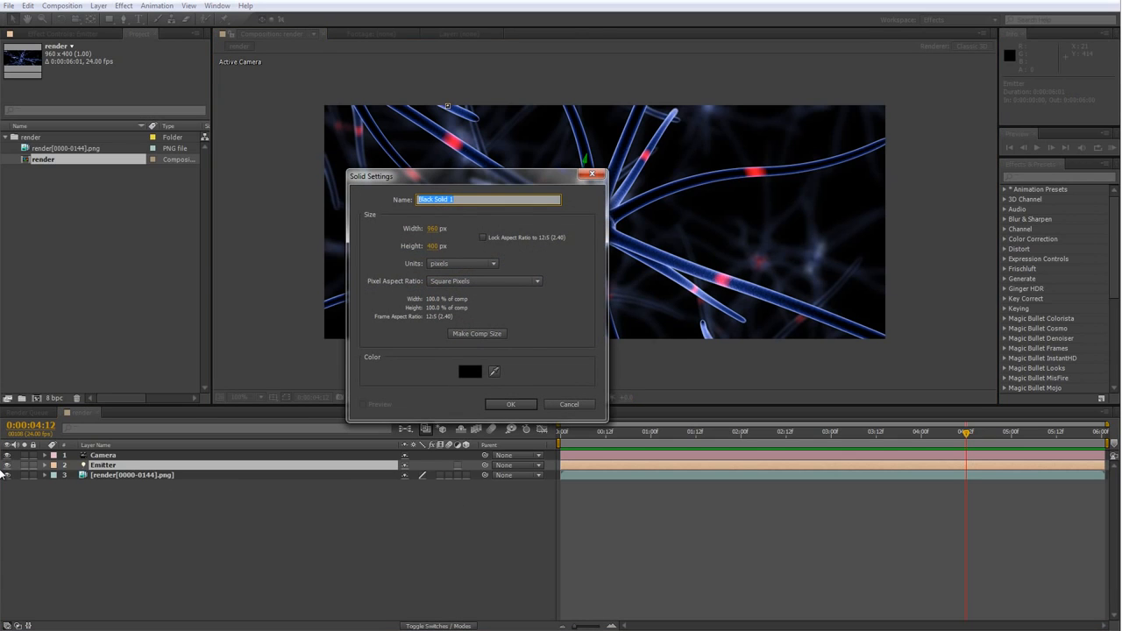
text(bg)
click(526, 404)
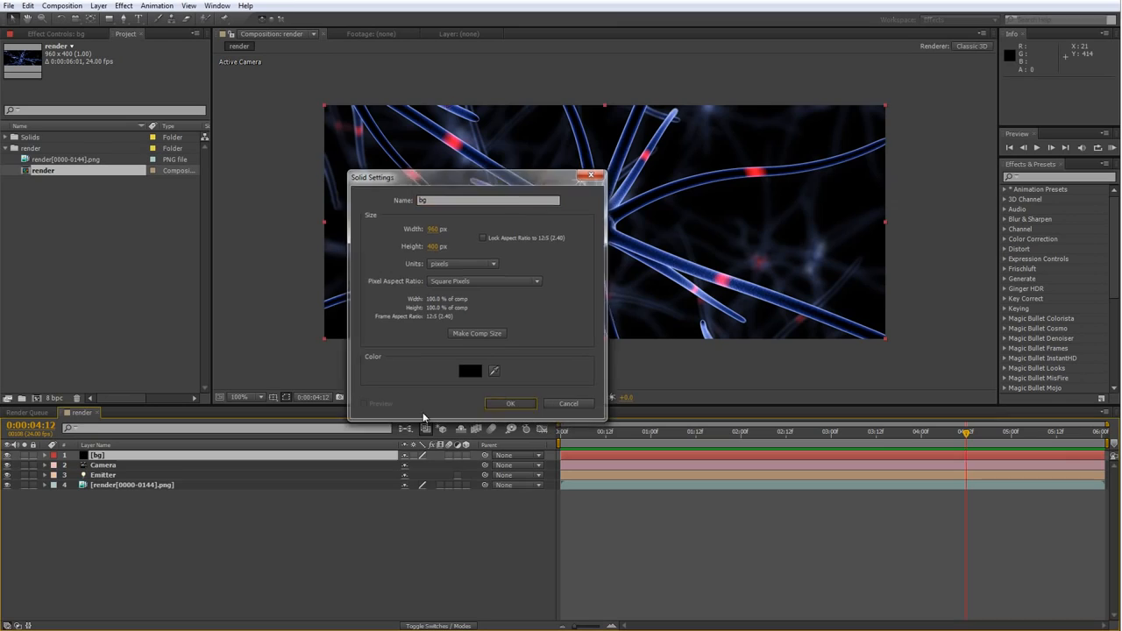
drag(115, 456, 115, 498)
Apply a radial Ramp effect to the bg layer and move the ramp's start point to about 608, 81
right_click(118, 484)
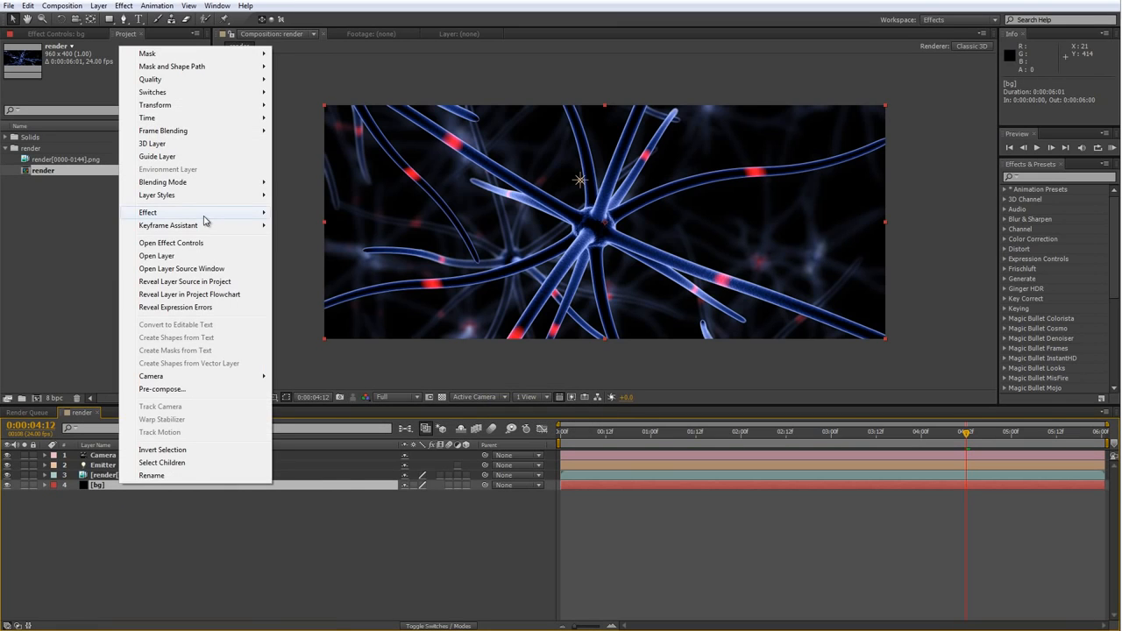
mouse_move(208, 215)
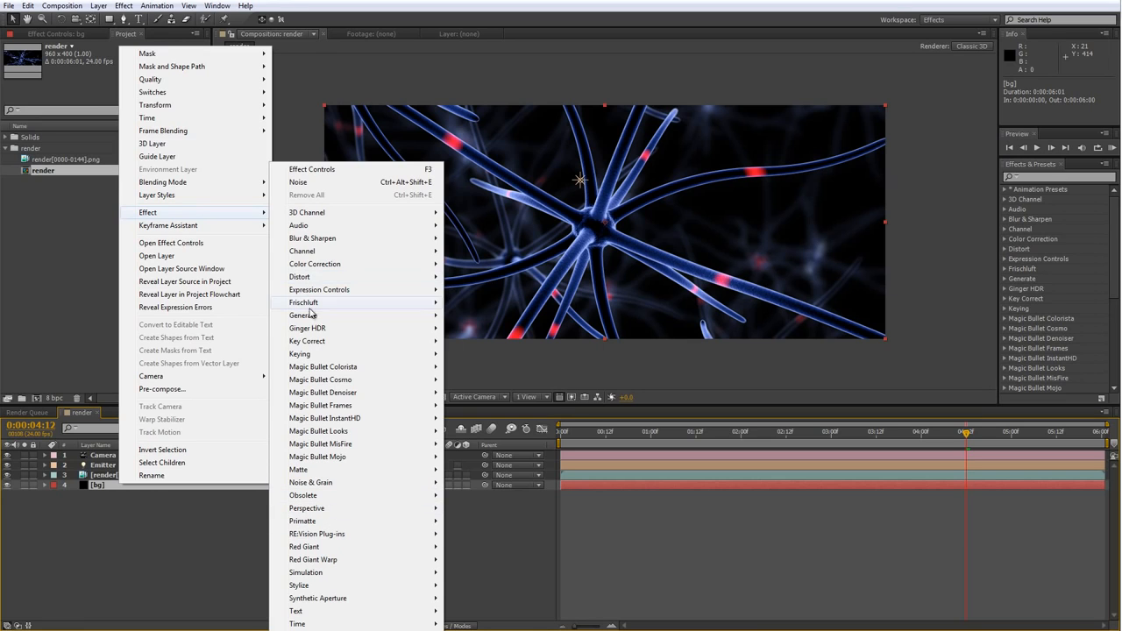
mouse_move(311, 319)
click(472, 586)
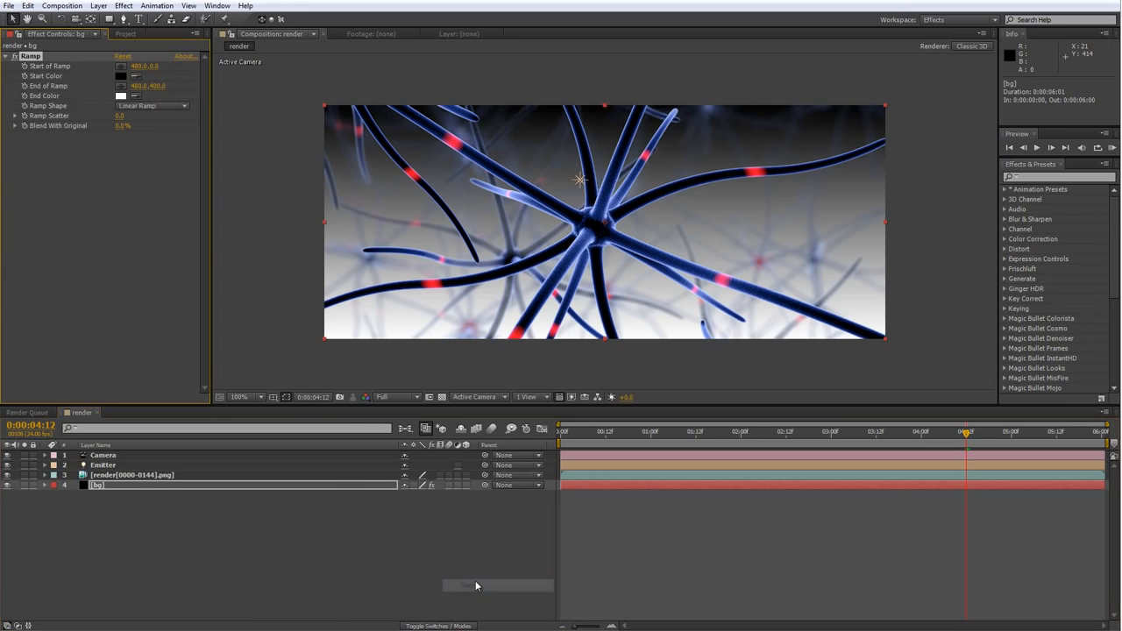
click(142, 106)
click(145, 132)
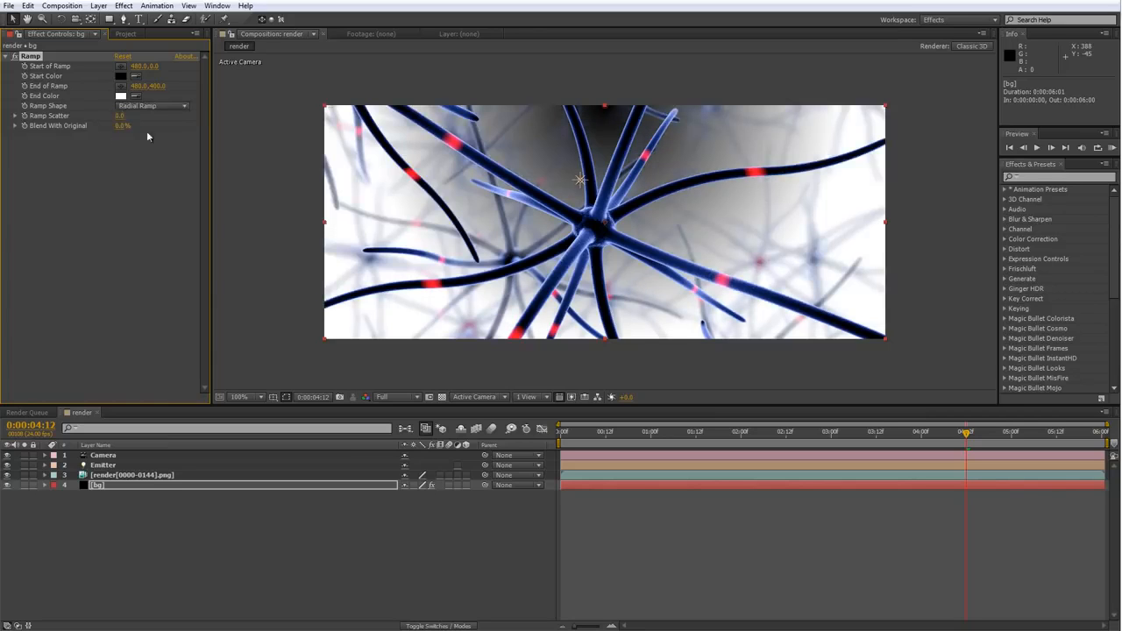
drag(606, 107, 681, 156)
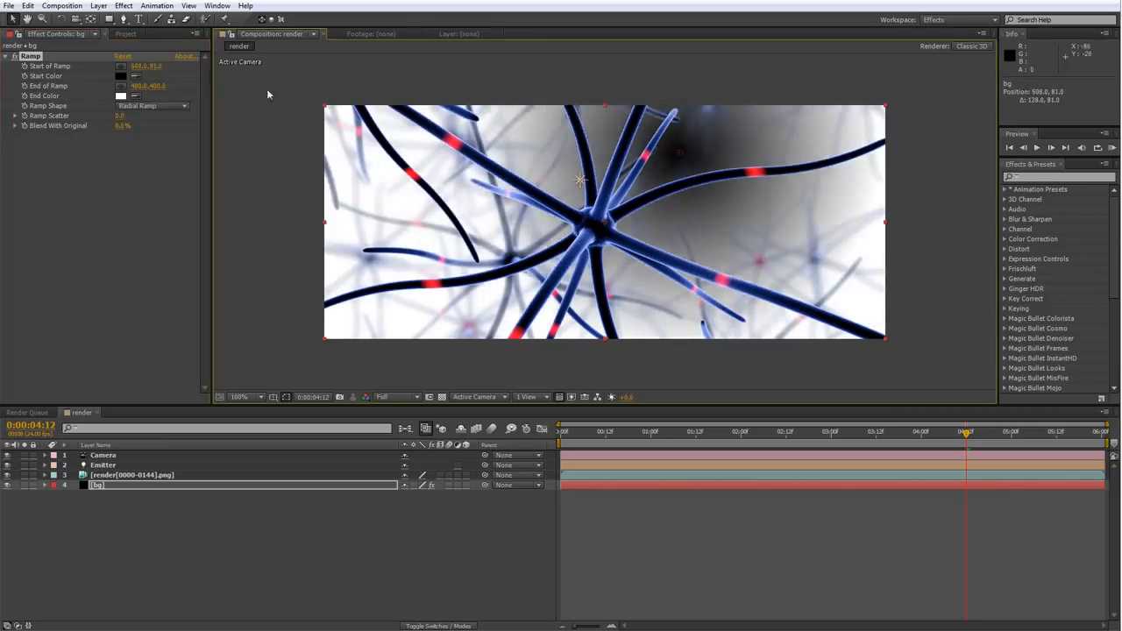
Sample the neuron's blue as the ramp's start color and darken it to 2E3346
scroll(754, 130, up, 1)
drag(754, 130, 539, 219)
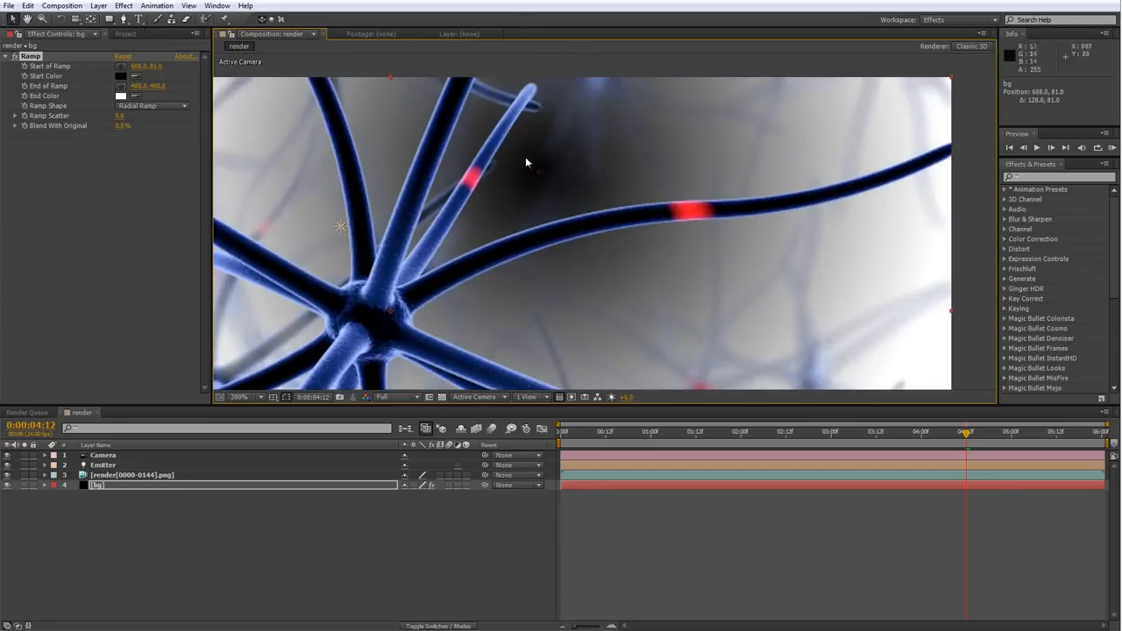
click(135, 77)
click(396, 214)
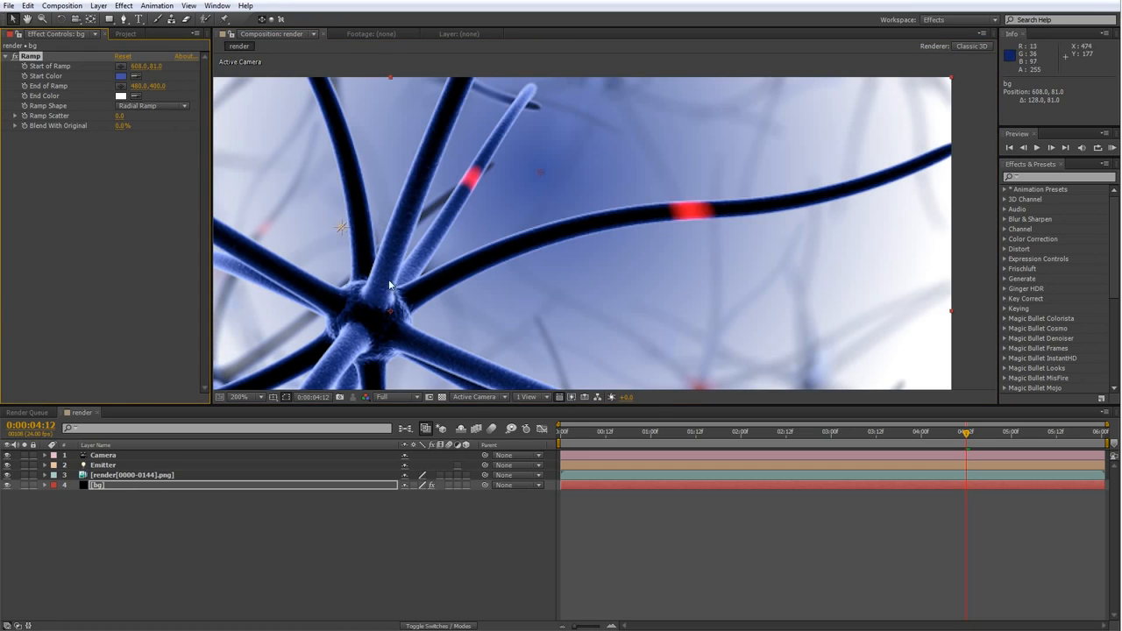
click(120, 76)
click(633, 548)
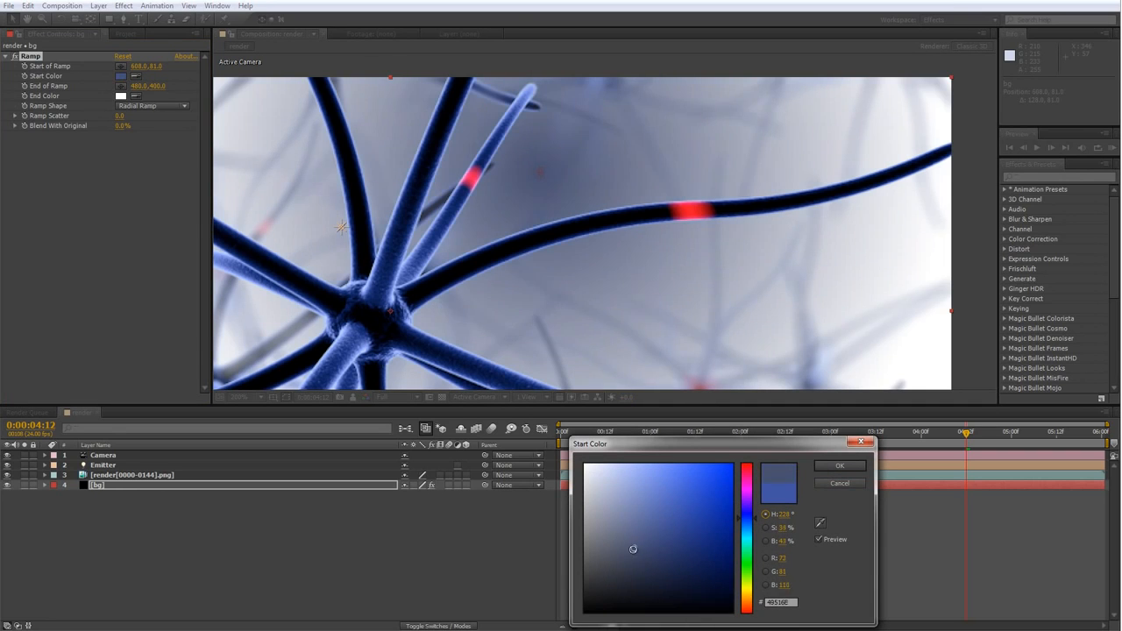
drag(633, 549, 636, 572)
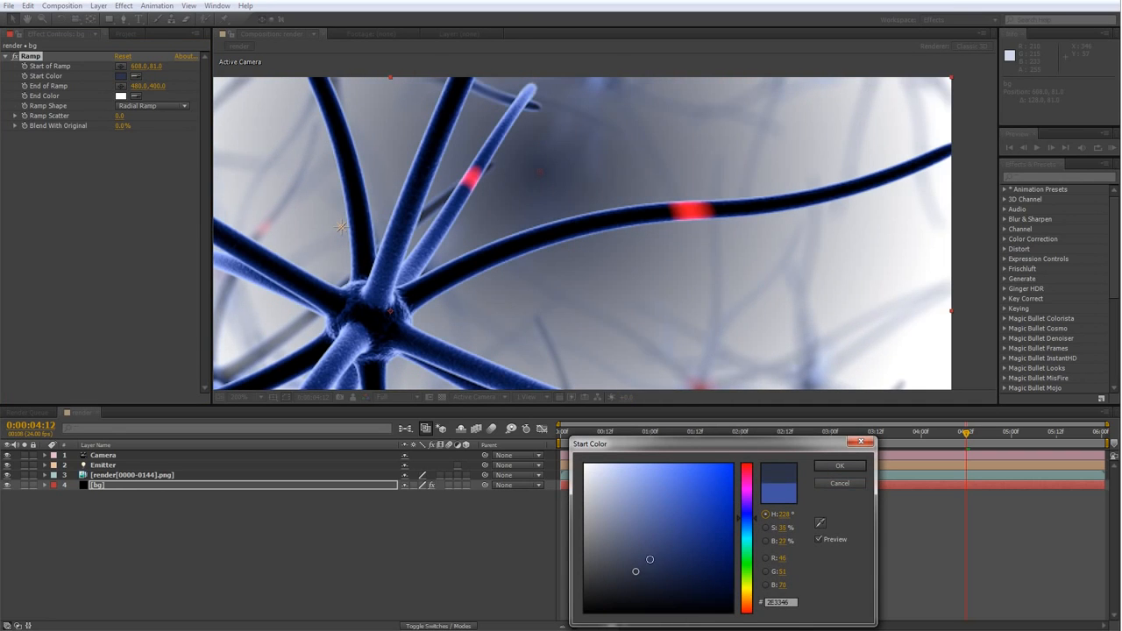
click(828, 468)
scroll(544, 216, down, 1)
drag(544, 216, 656, 164)
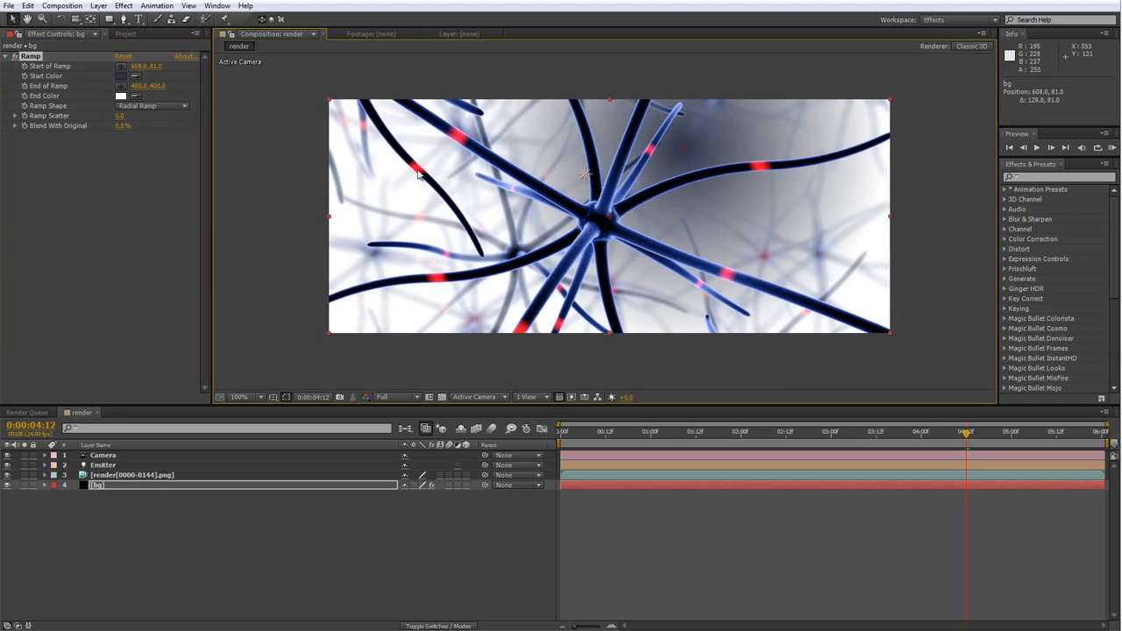
Set the ramp's end color to black
click(121, 95)
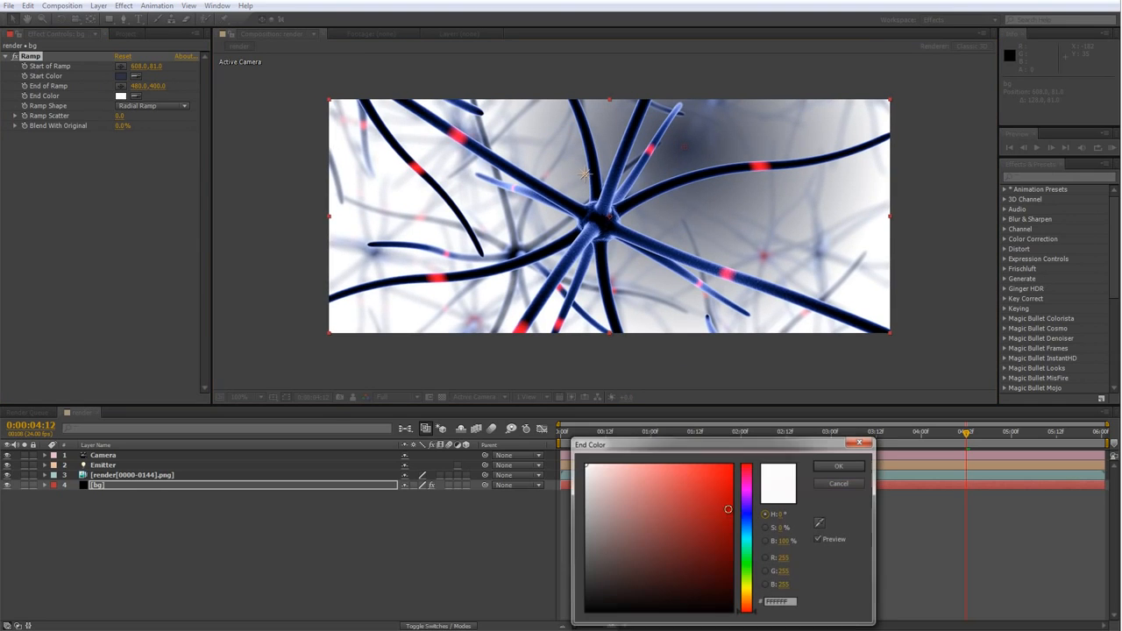
drag(586, 464, 581, 626)
click(841, 468)
Reposition the ramp's end point to about -15, 450 and its start point to about 610, 90, then scrub through the animation
drag(505, 190, 523, 156)
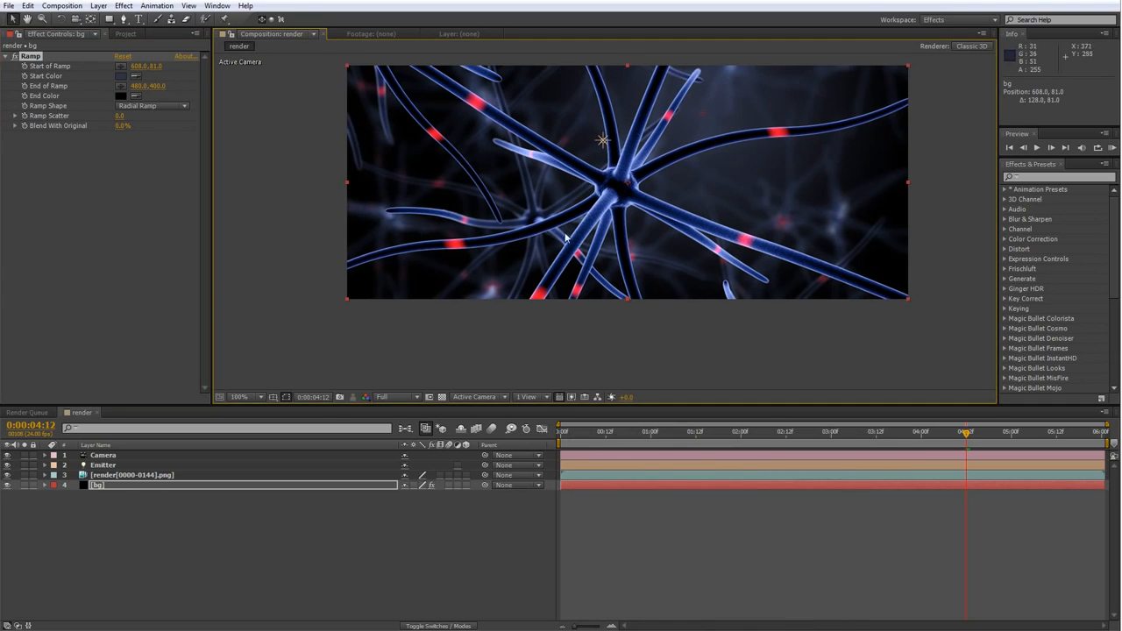
drag(629, 306, 346, 298)
drag(496, 266, 462, 282)
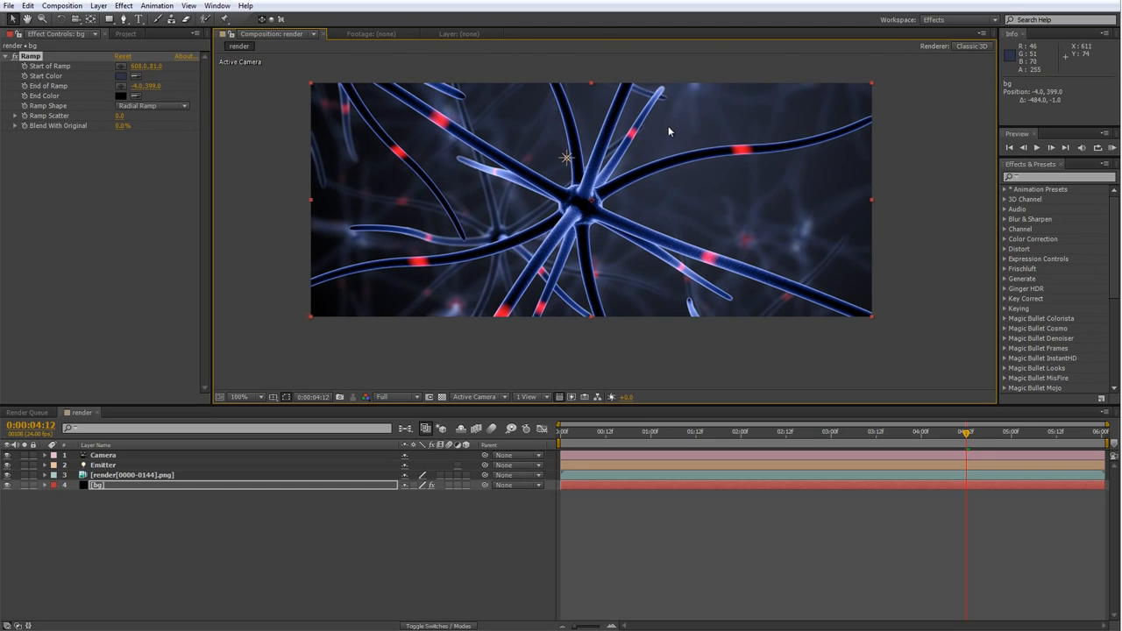
drag(666, 136, 659, 158)
drag(309, 316, 302, 346)
drag(658, 158, 670, 134)
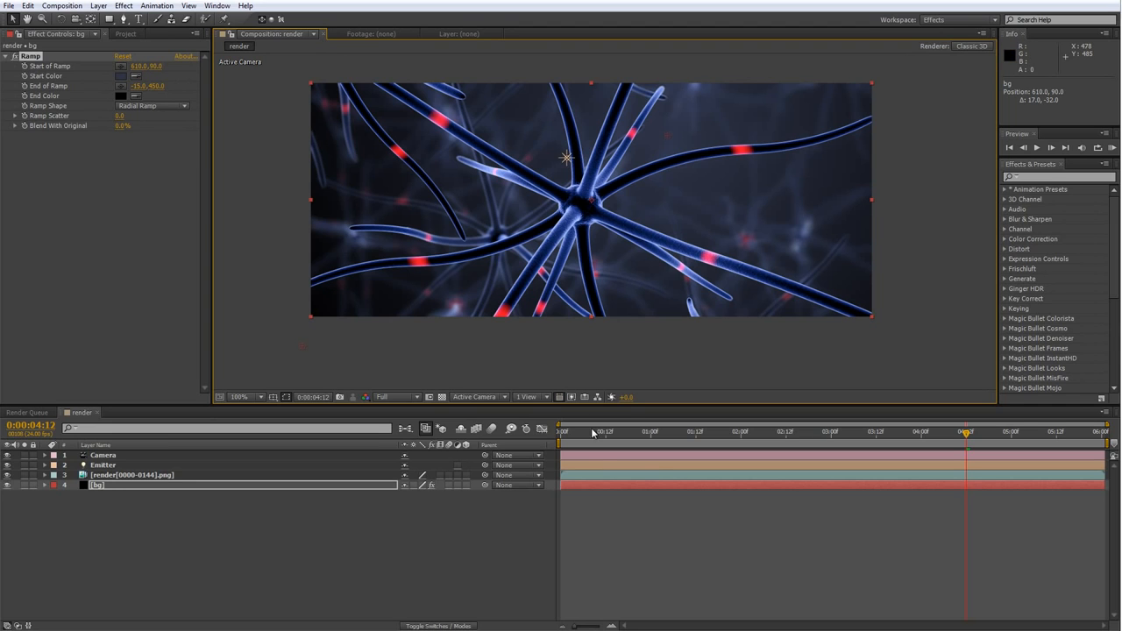
drag(605, 434, 861, 437)
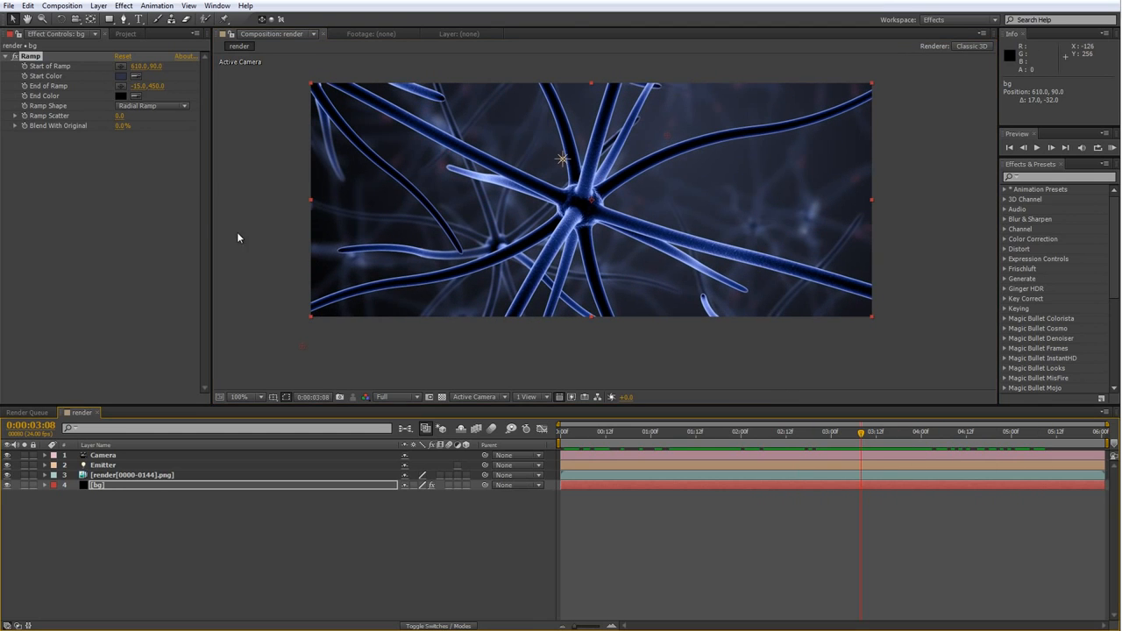
click(121, 95)
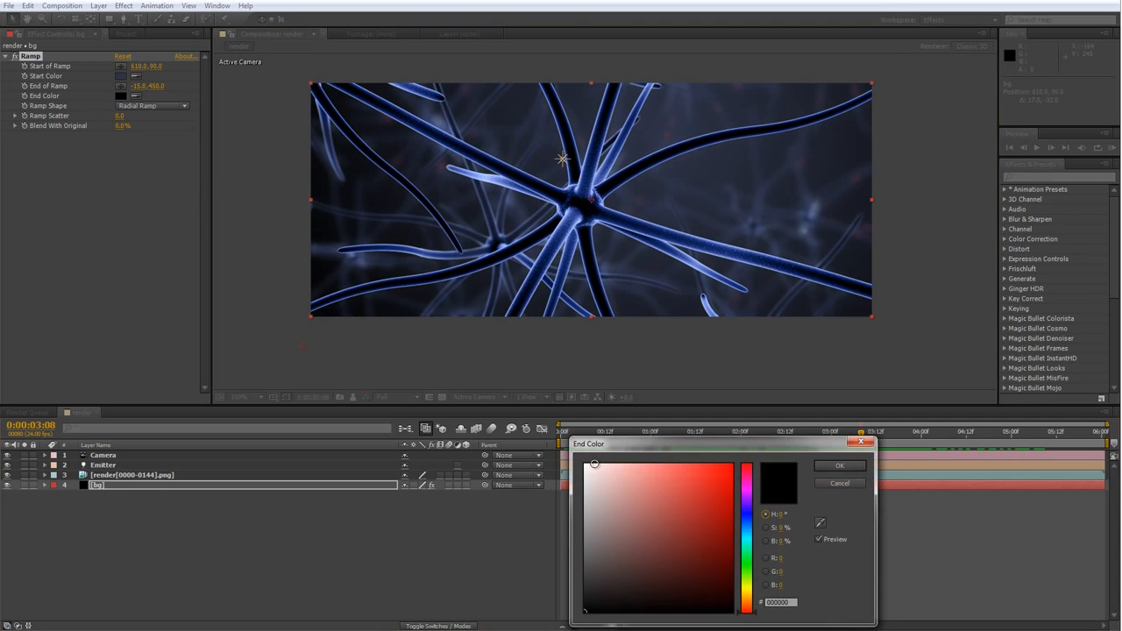
drag(594, 465, 542, 435)
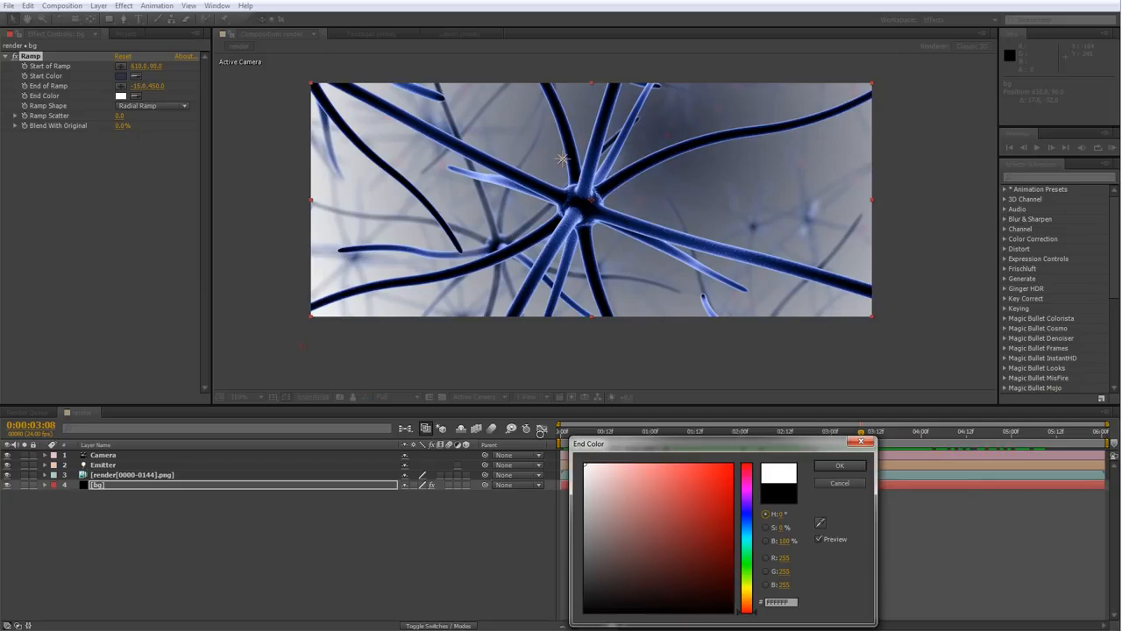
click(825, 482)
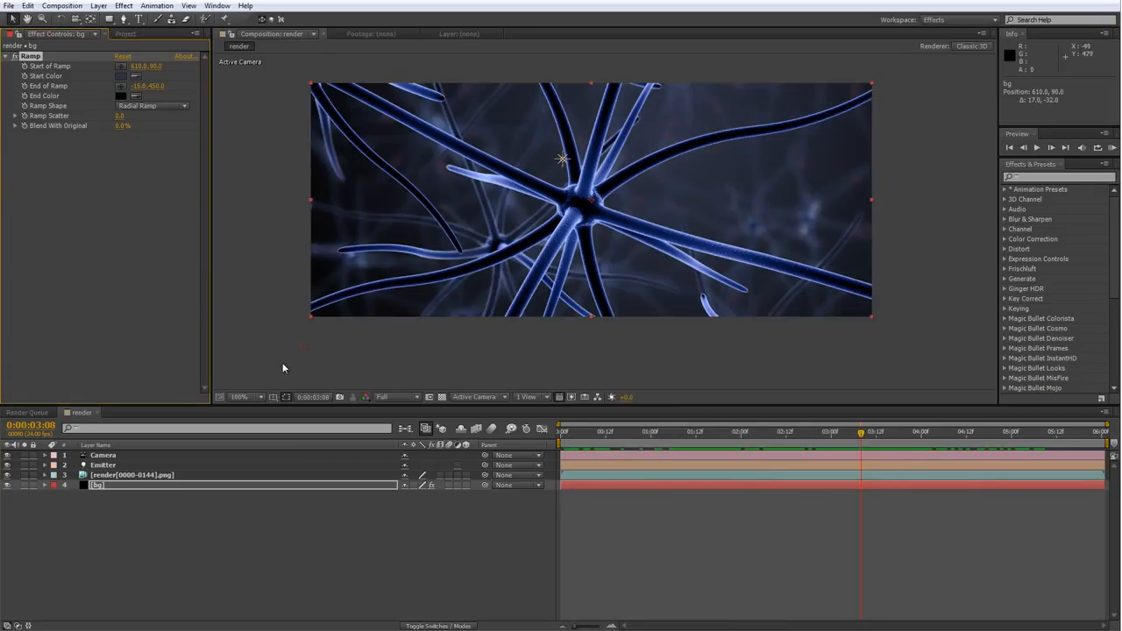
Move the current time to 0:00:02:00 and create a black solid named particles
drag(832, 433, 831, 466)
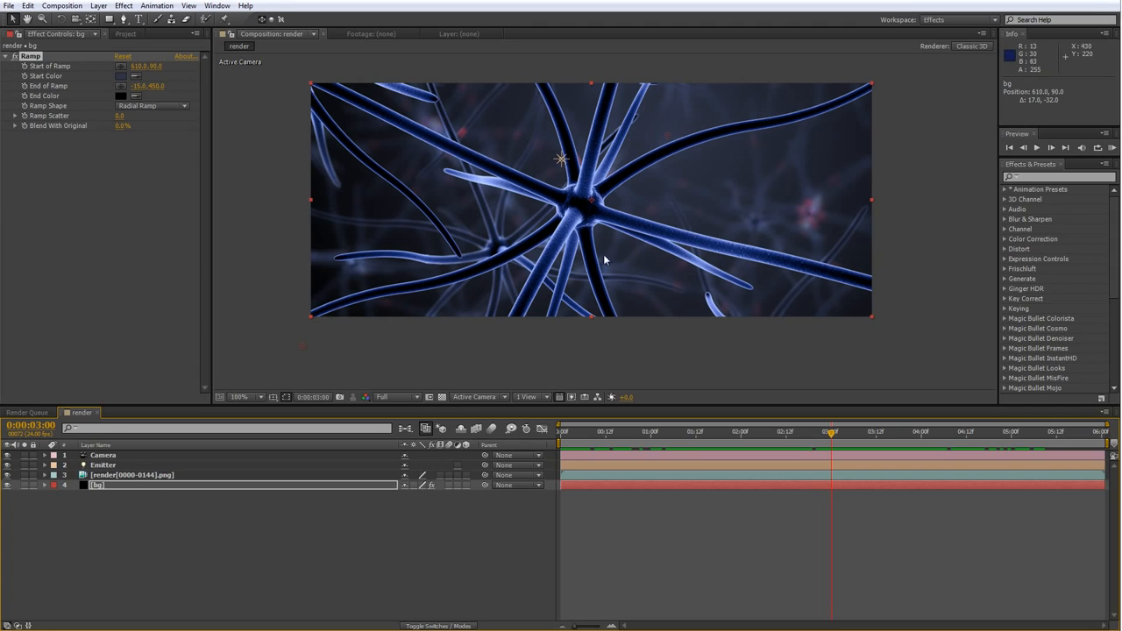
drag(831, 433, 741, 433)
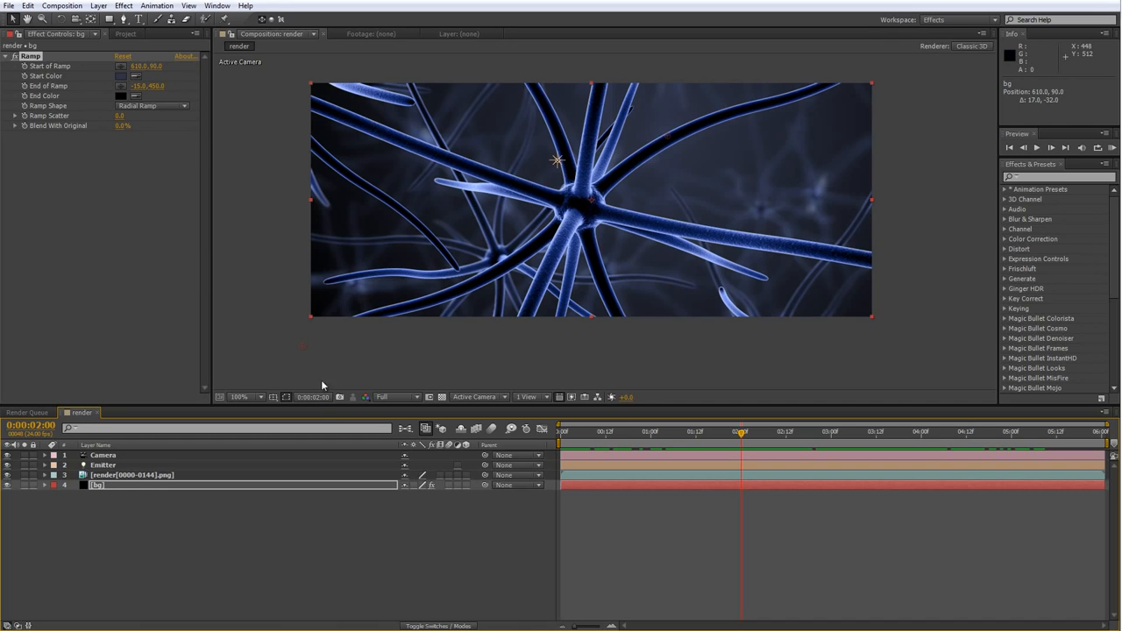
right_click(175, 506)
mouse_move(215, 516)
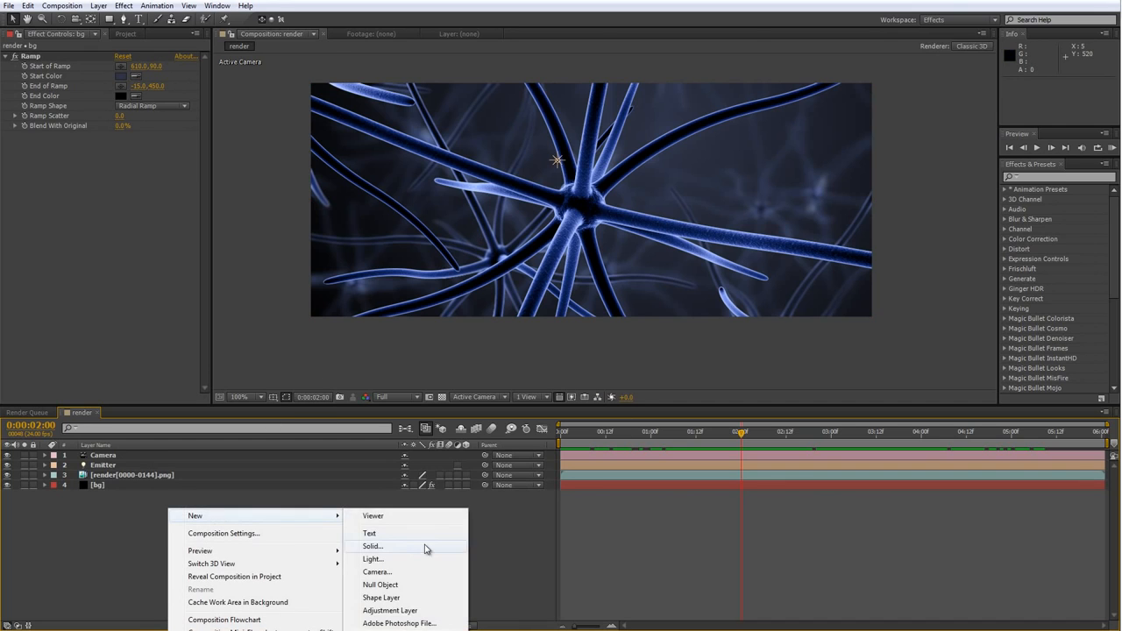
click(405, 547)
text(P)
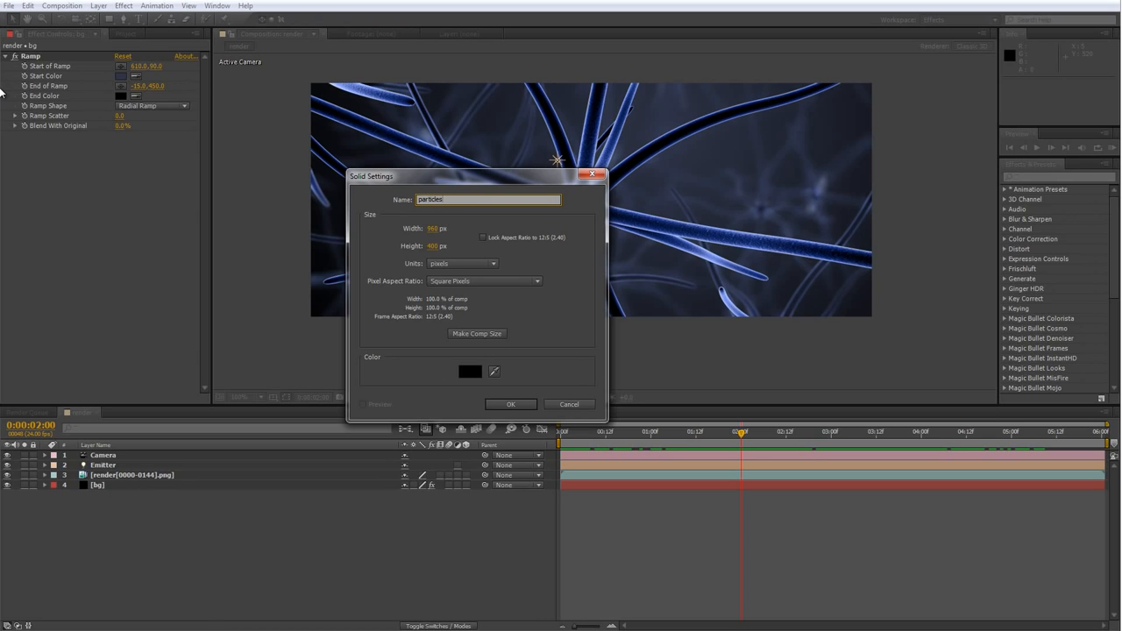
click(509, 404)
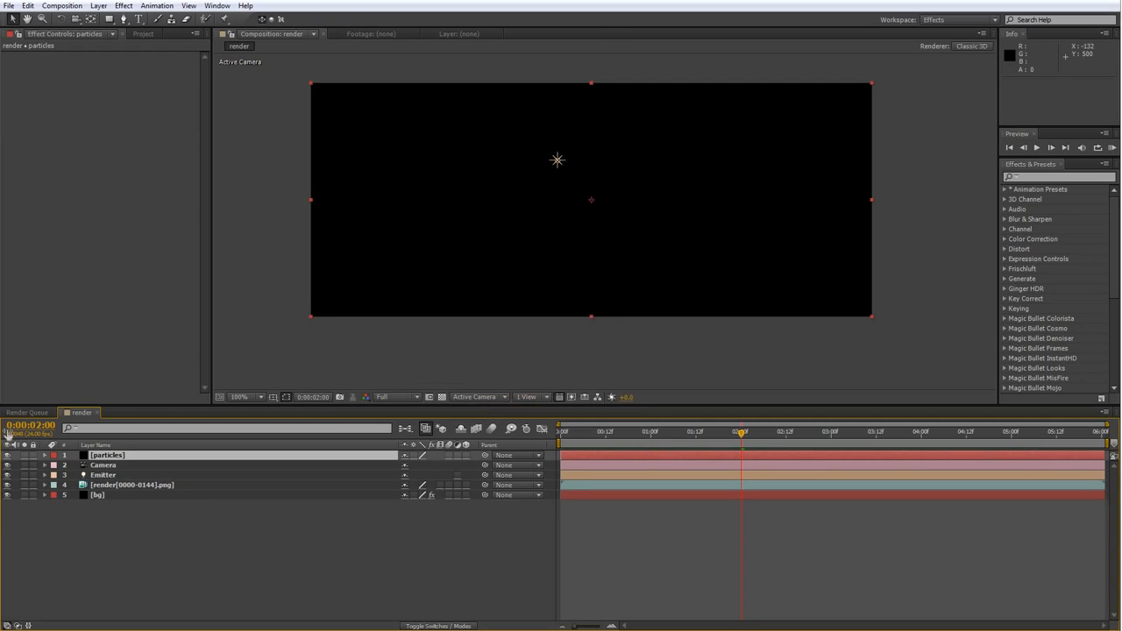
Apply the Particular effect to the particles layer
right_click(139, 456)
mouse_move(185, 182)
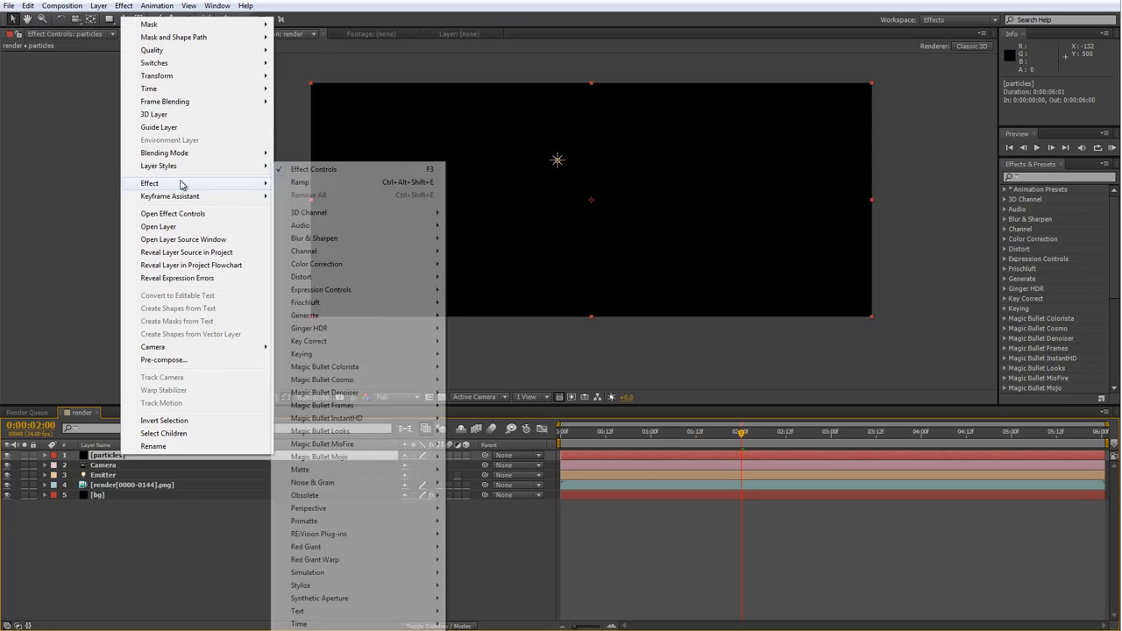
mouse_move(341, 628)
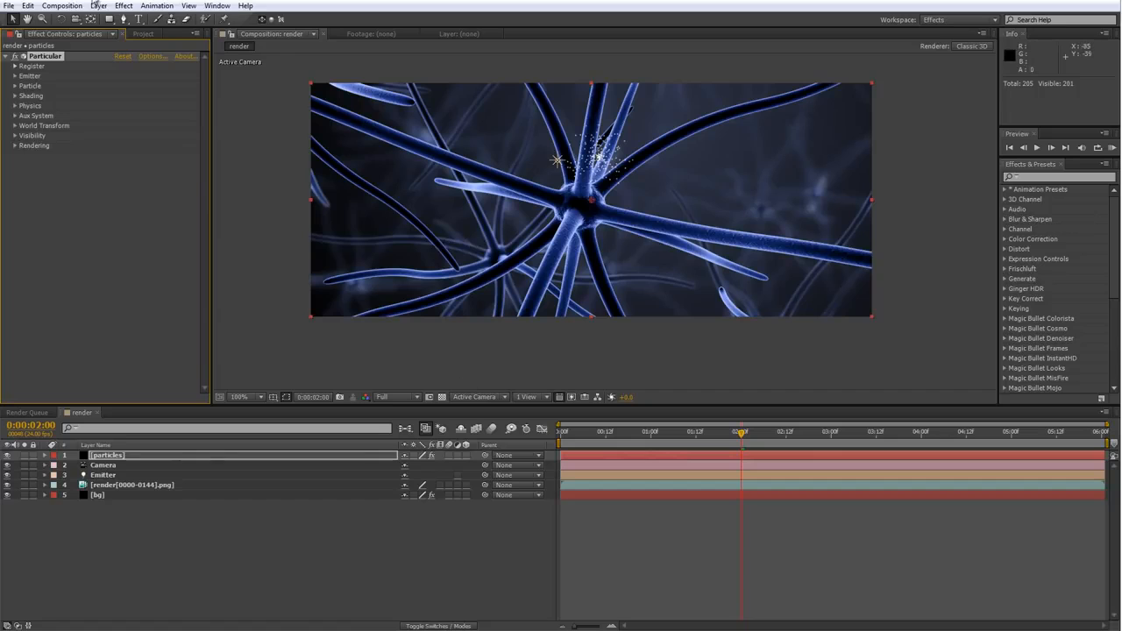
drag(486, 159, 490, 166)
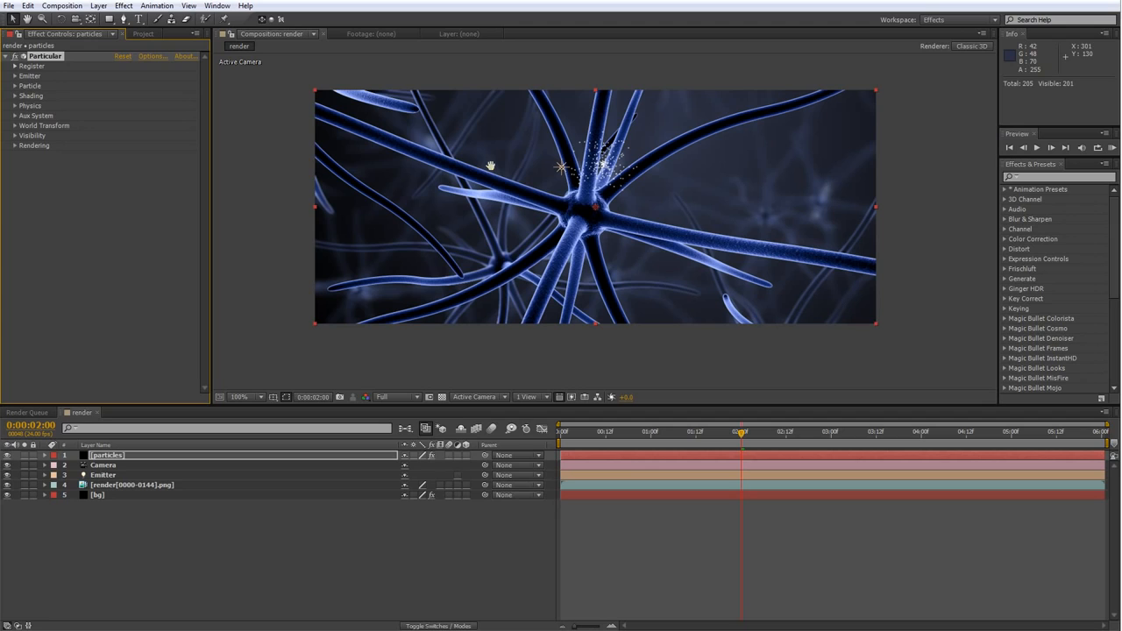
click(491, 165)
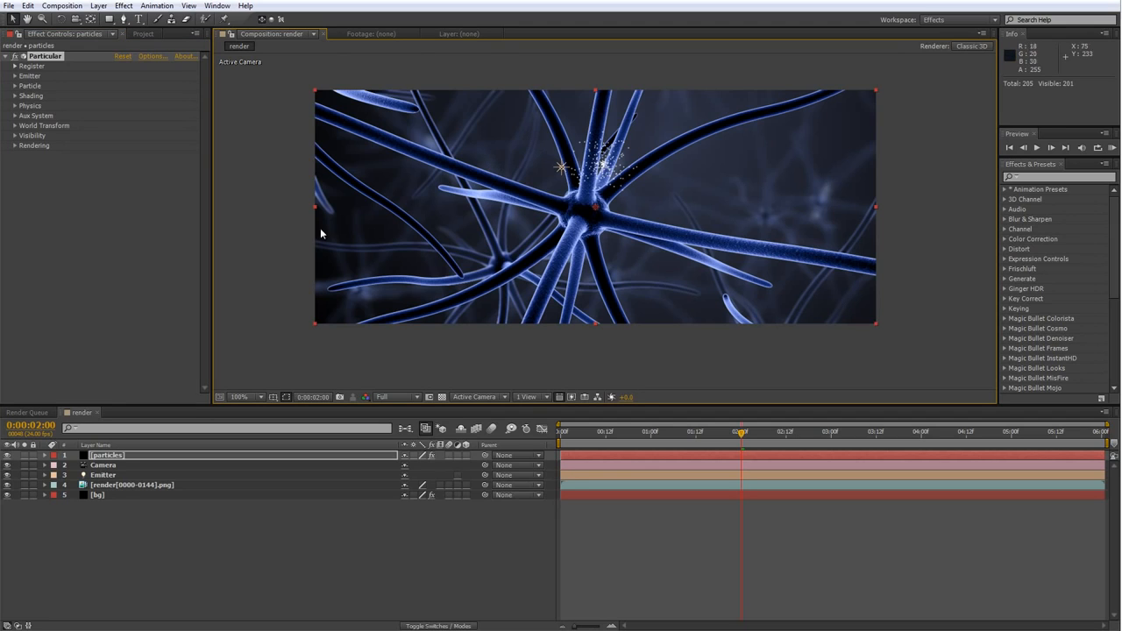
Set the Particular emitter type to Box and its XY position to 0, 0
click(15, 77)
click(150, 95)
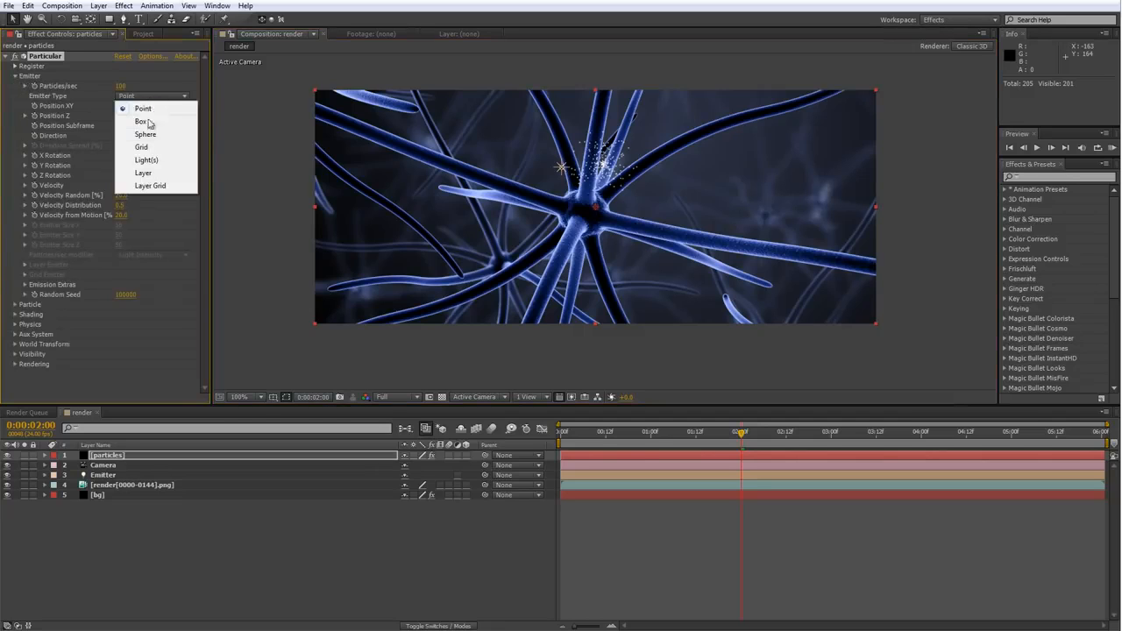
click(155, 122)
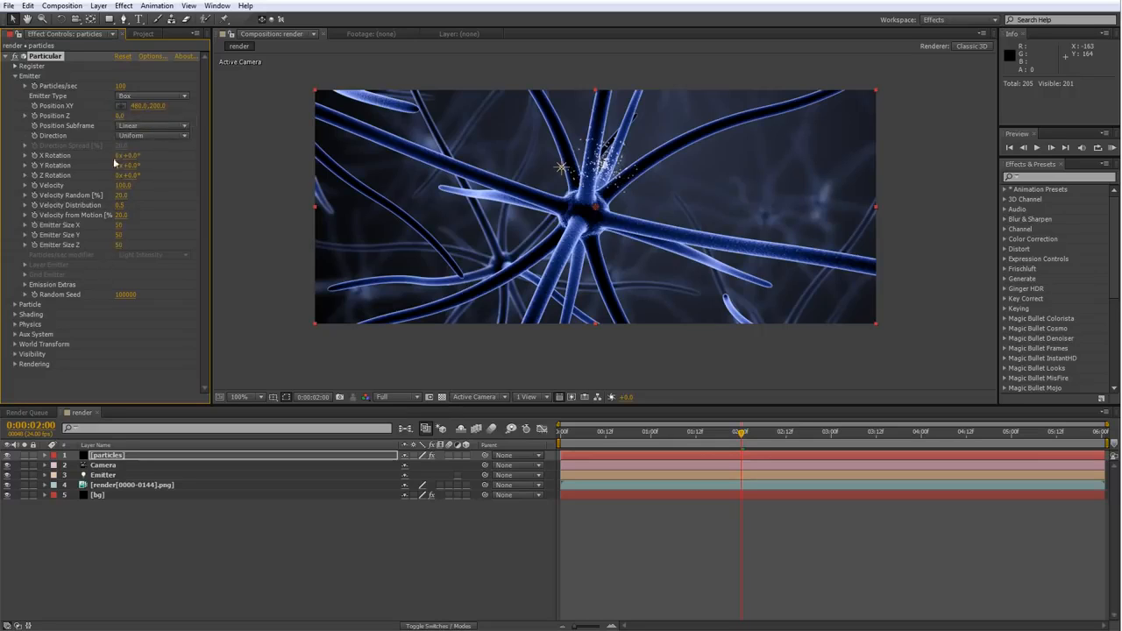
drag(154, 105, 135, 112)
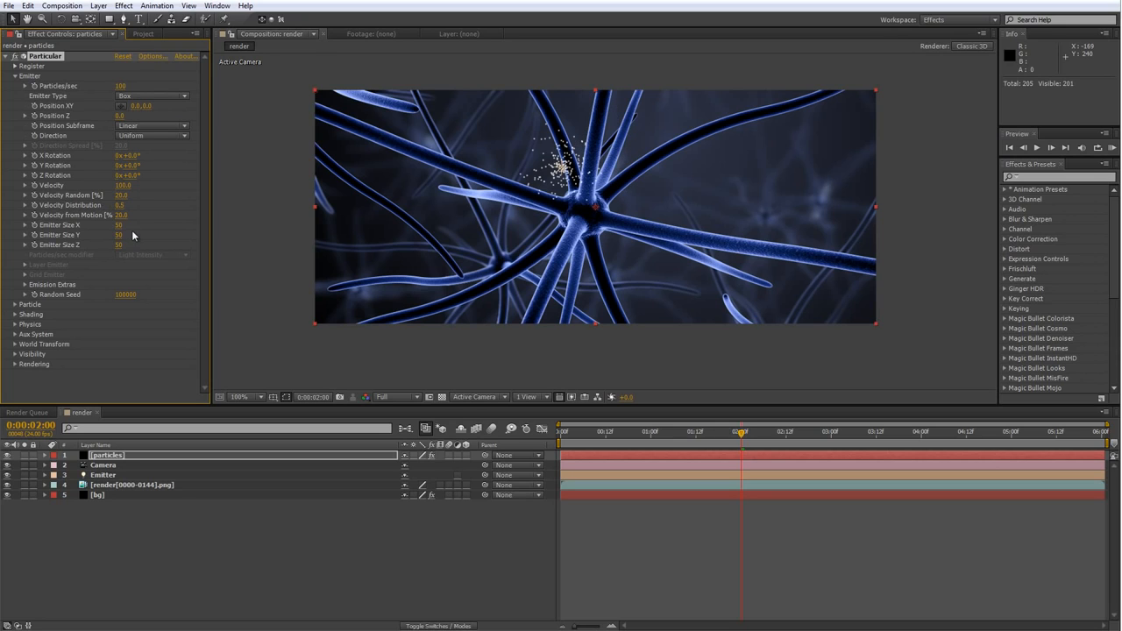
Try an emitter size of 5000 in X, Y and Z and scrub through the animation to check the particle spread
drag(117, 226, 1121, 175)
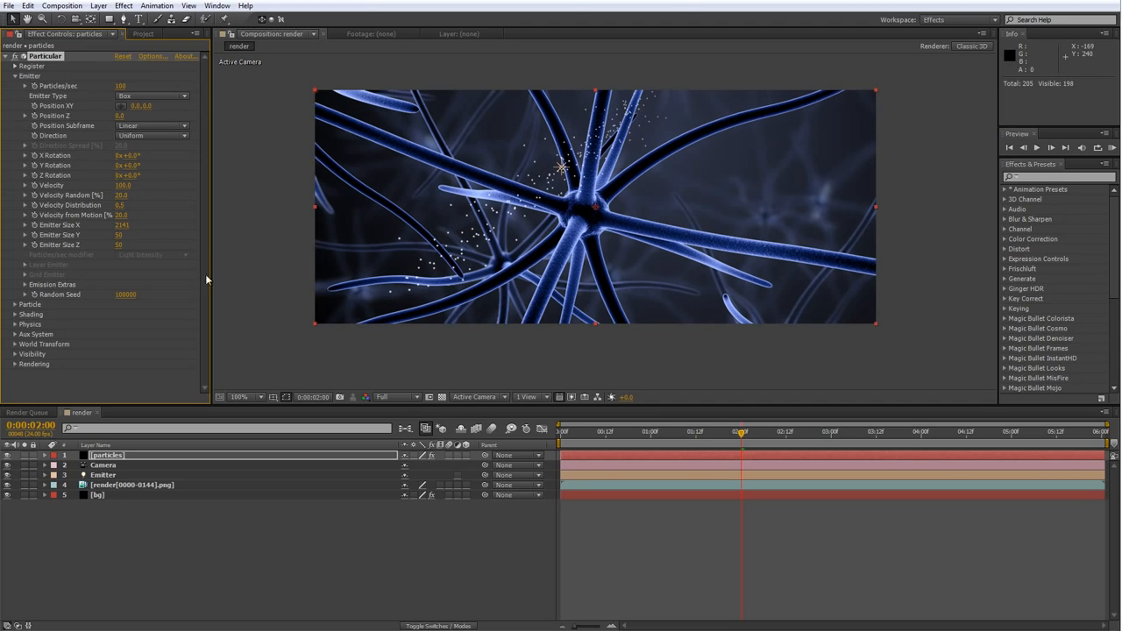
click(123, 225)
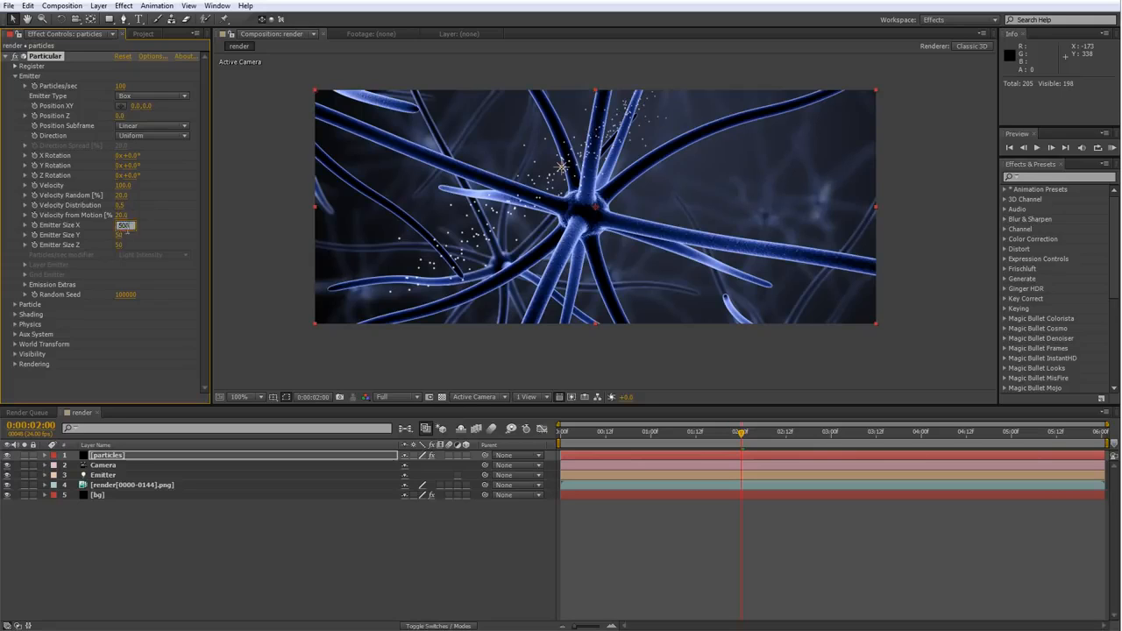
key(Return)
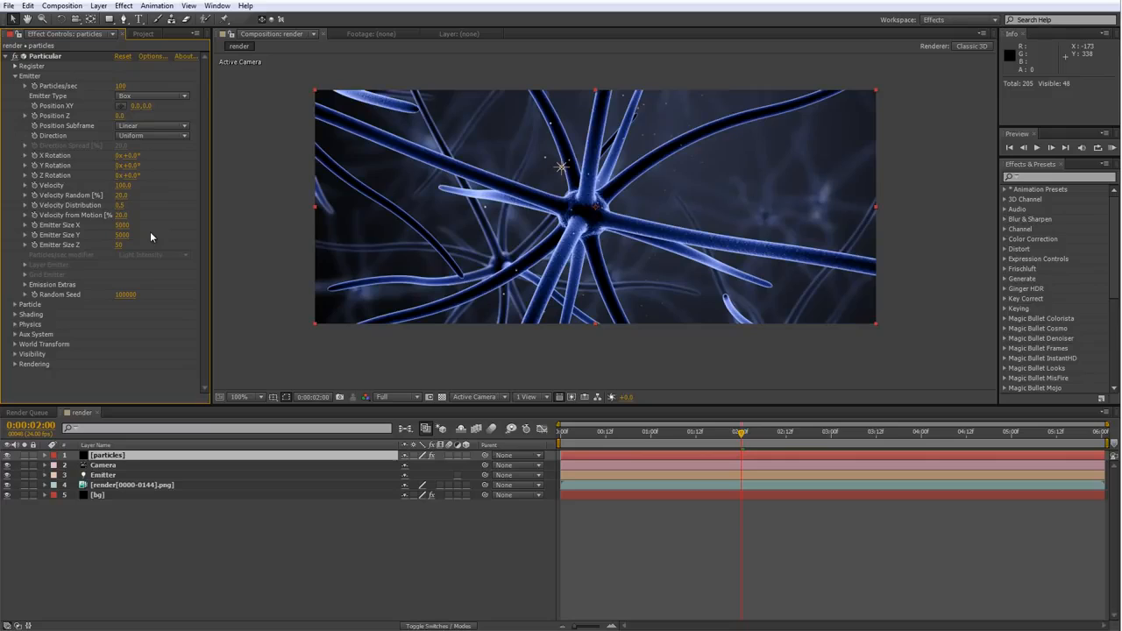
click(120, 245)
text(5000)
key(Return)
drag(734, 438, 1005, 433)
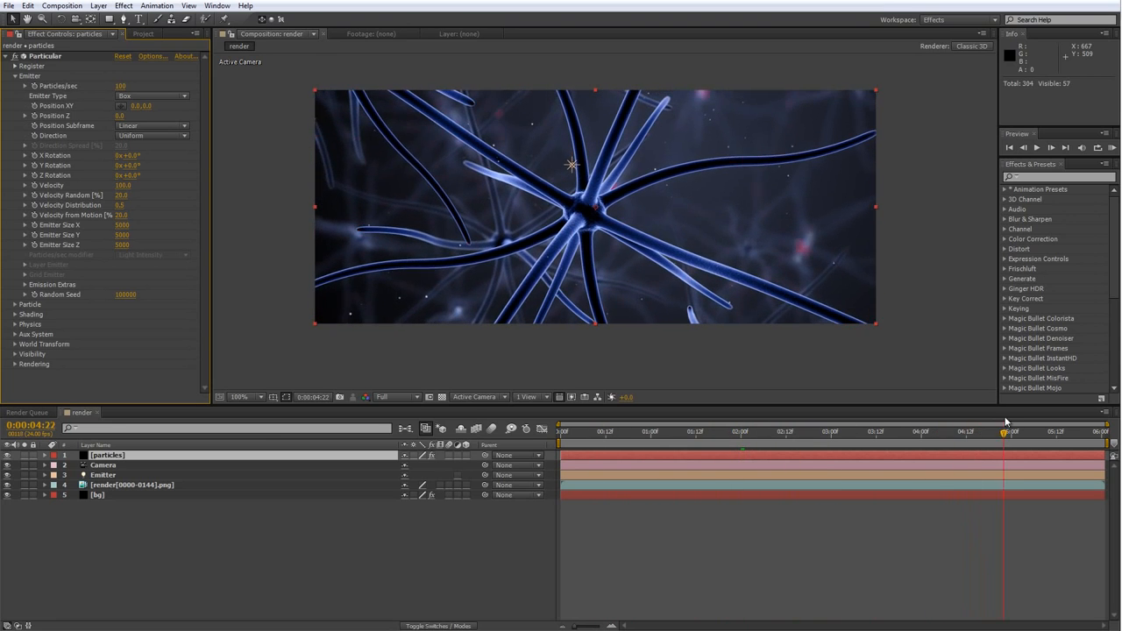
click(928, 431)
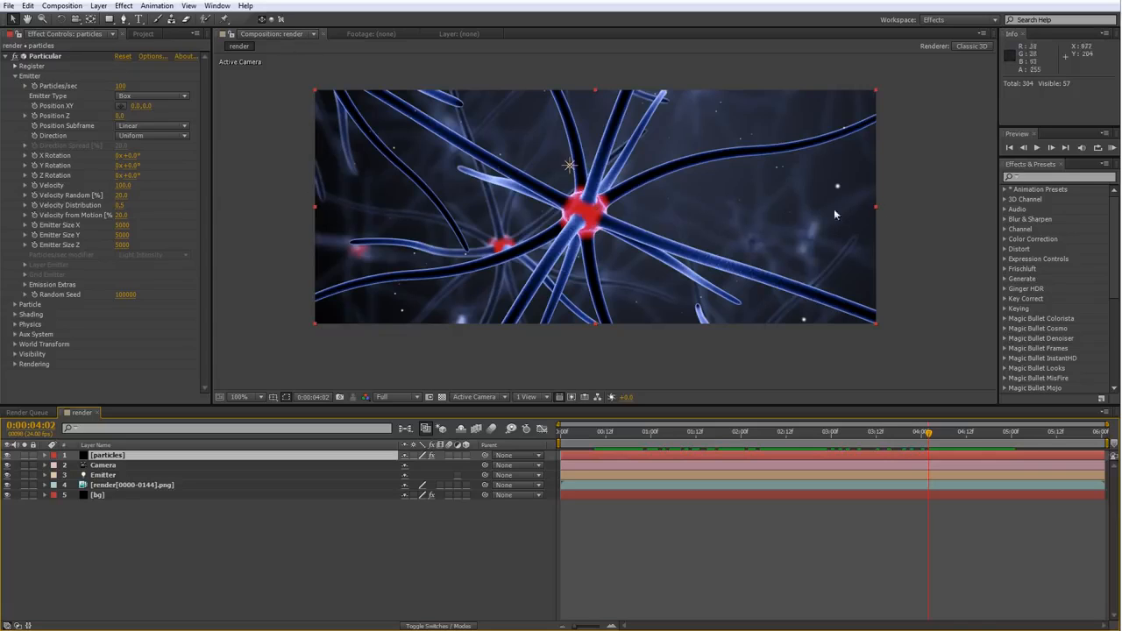
Set the emitter size to 10000 in X, Y and Z and scrub through the animation to inspect the distribution
click(124, 225)
text(100)
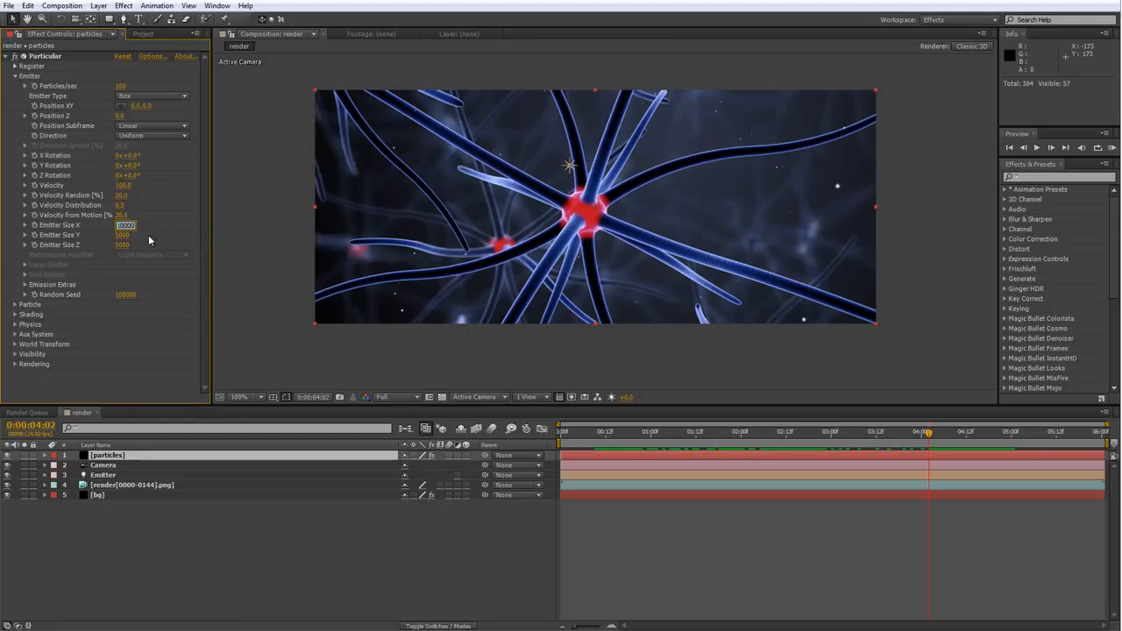
key(Tab)
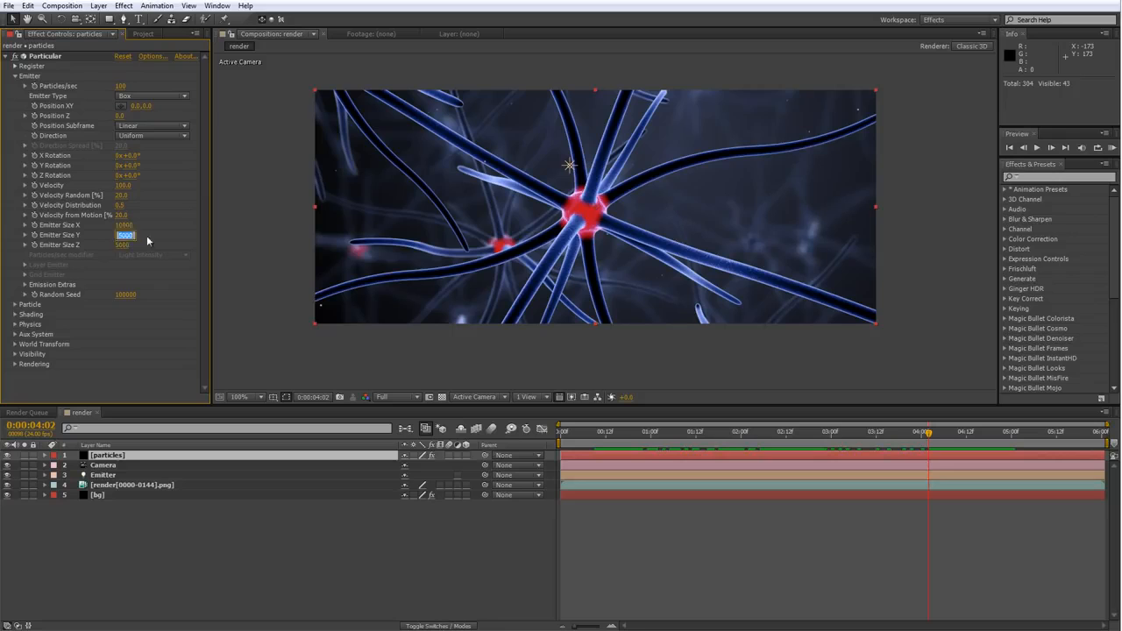
key(Return)
click(122, 246)
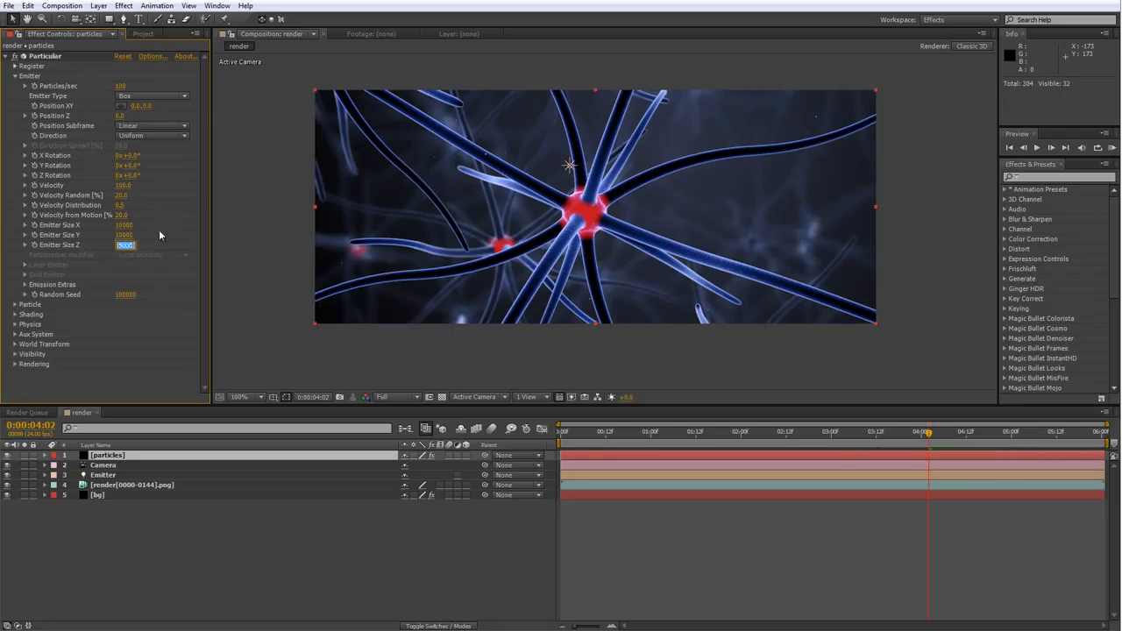
text(10000)
key(Return)
drag(680, 432, 940, 431)
scroll(537, 225, up, 1)
drag(539, 225, 571, 213)
scroll(570, 211, down, 1)
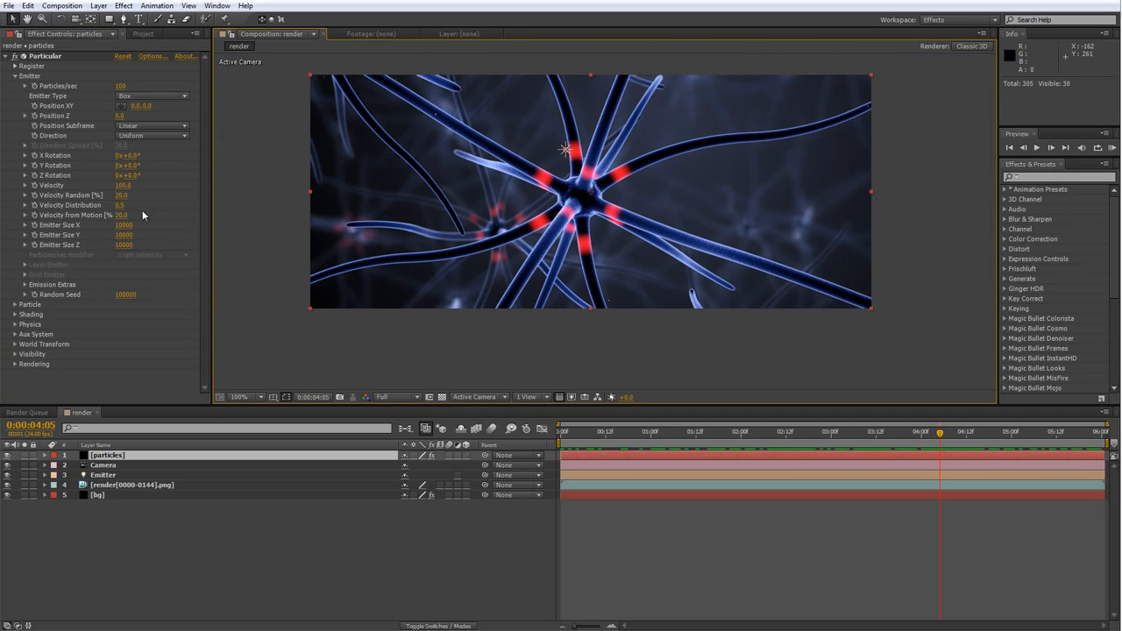
Set the particle size to 10 and scrub back through the animation to 0:00:01:07
click(14, 304)
scroll(4, 293, down, 3)
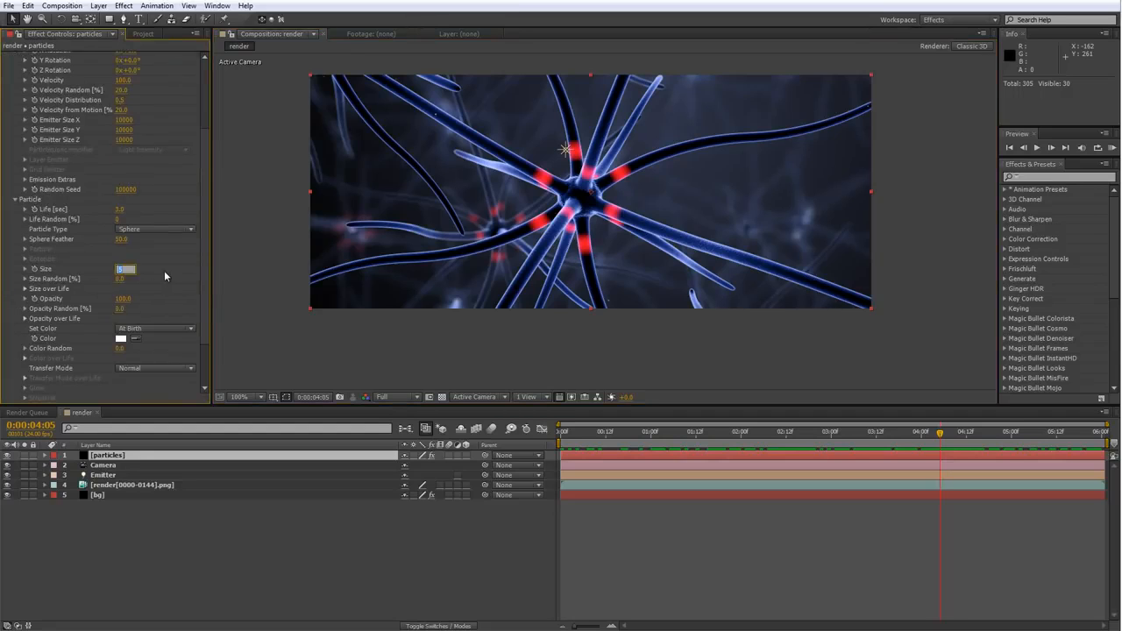
text(10)
key(Return)
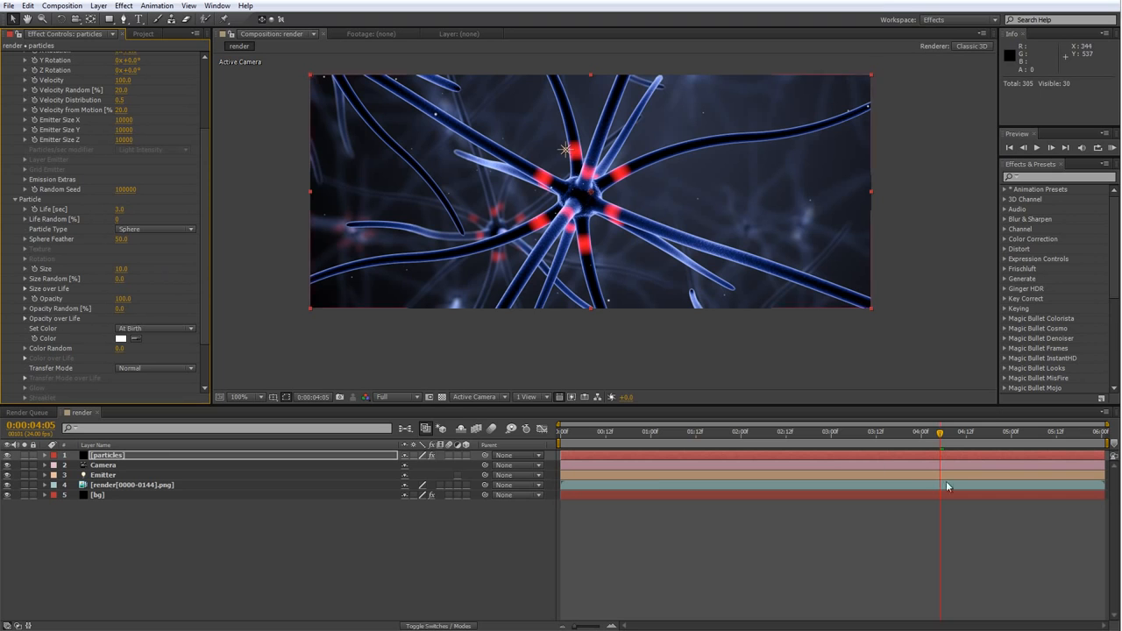
drag(947, 486, 678, 463)
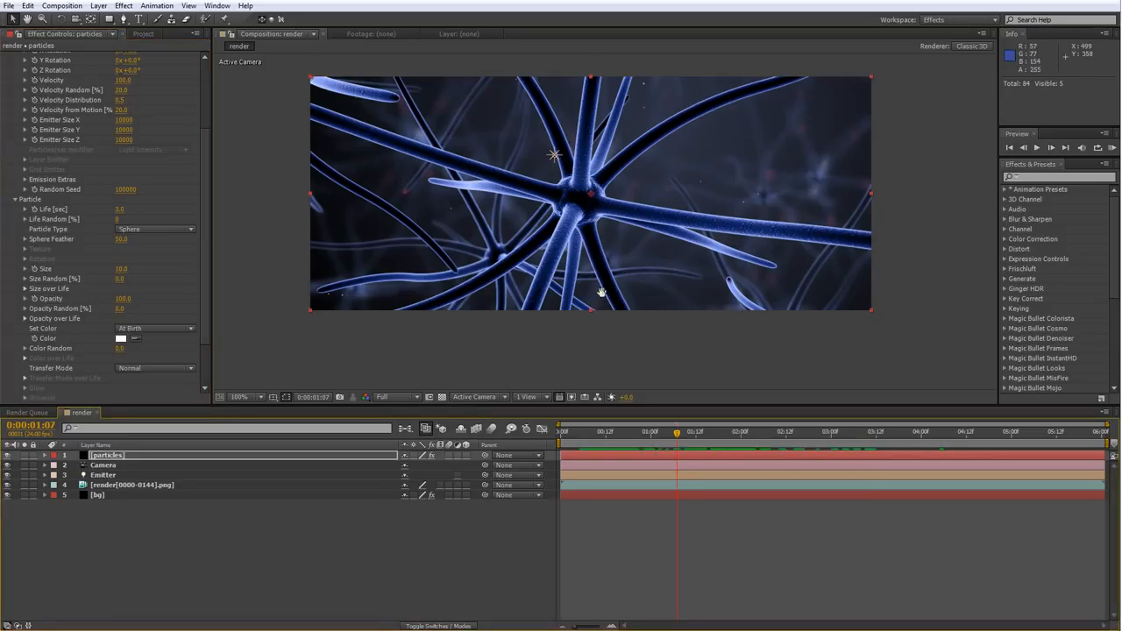
drag(601, 292, 601, 327)
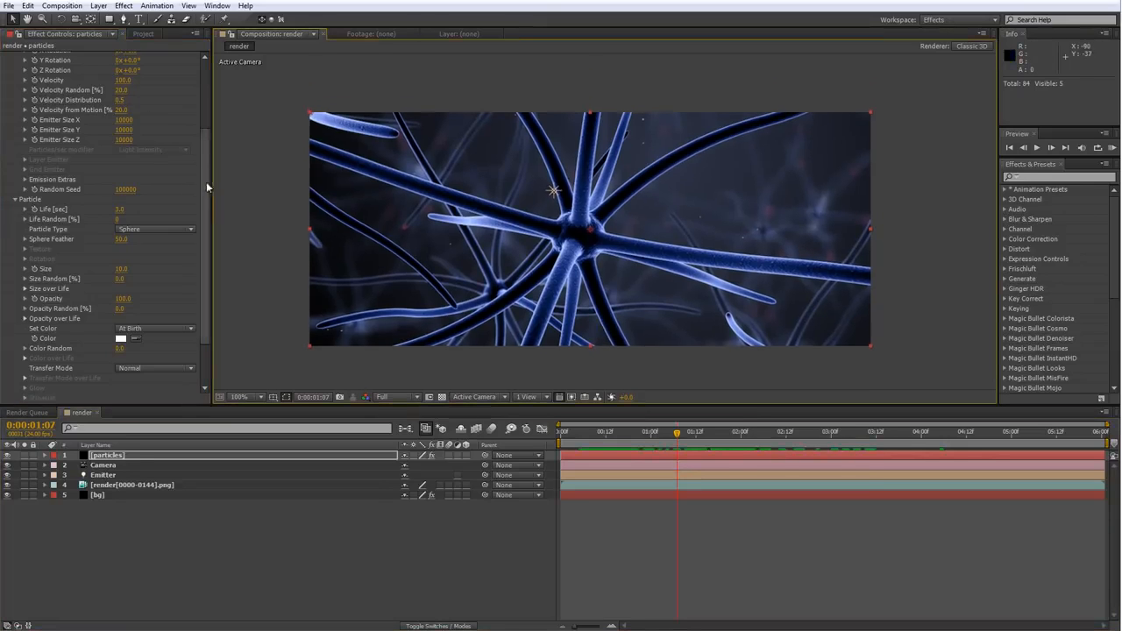
Try an emission rate of 1000 particles per second and scrub through the animation to judge the density
drag(206, 182, 195, 44)
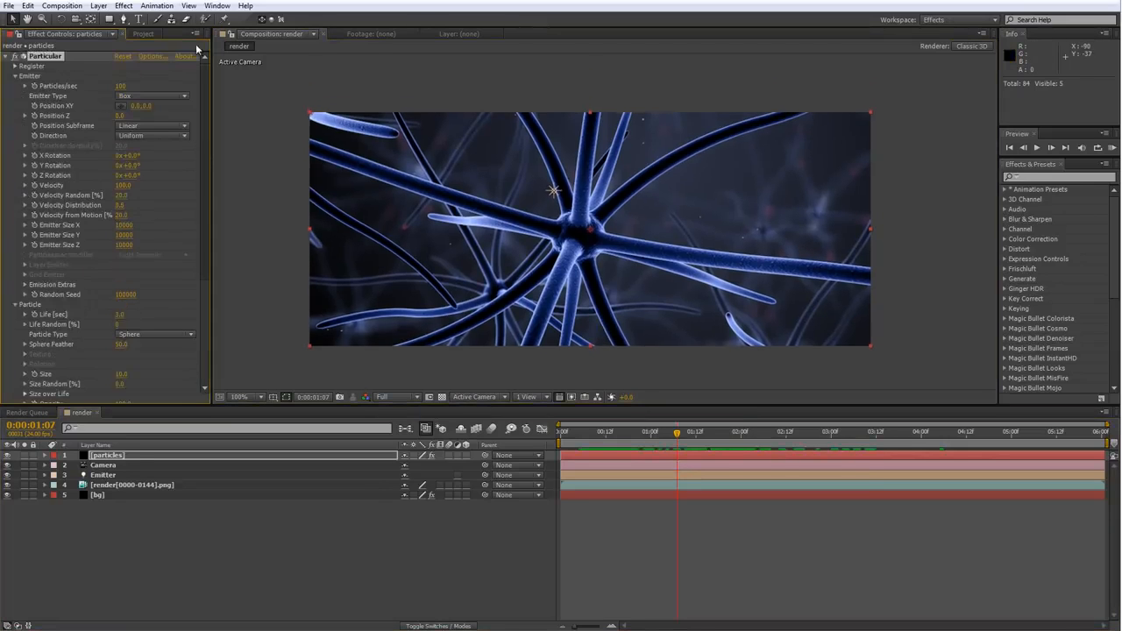
click(121, 87)
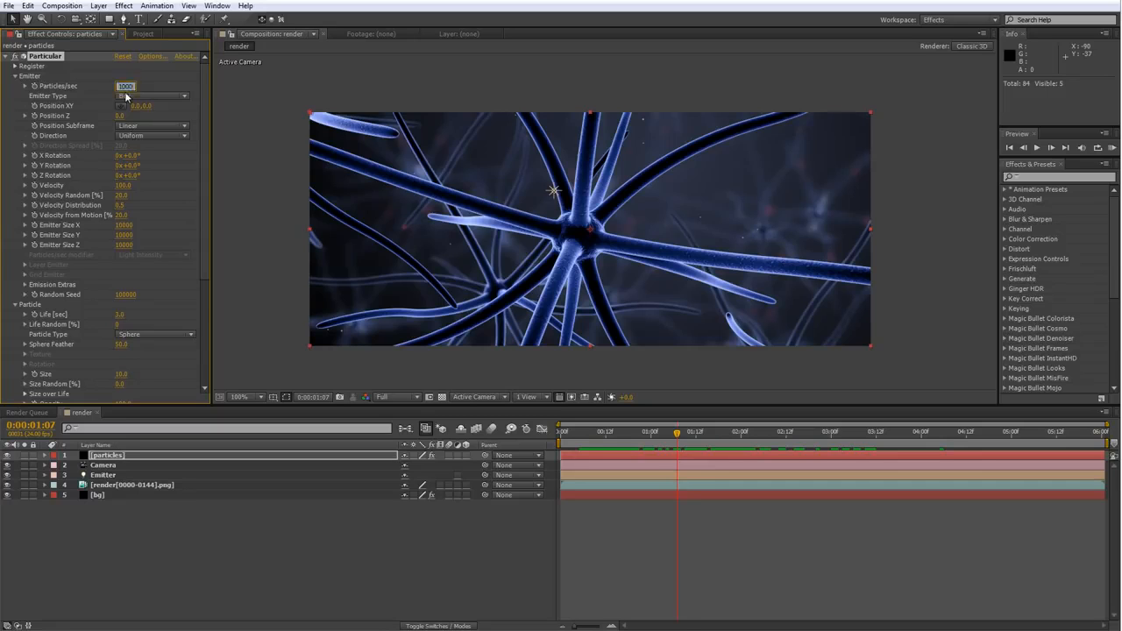
text(1000)
key(Return)
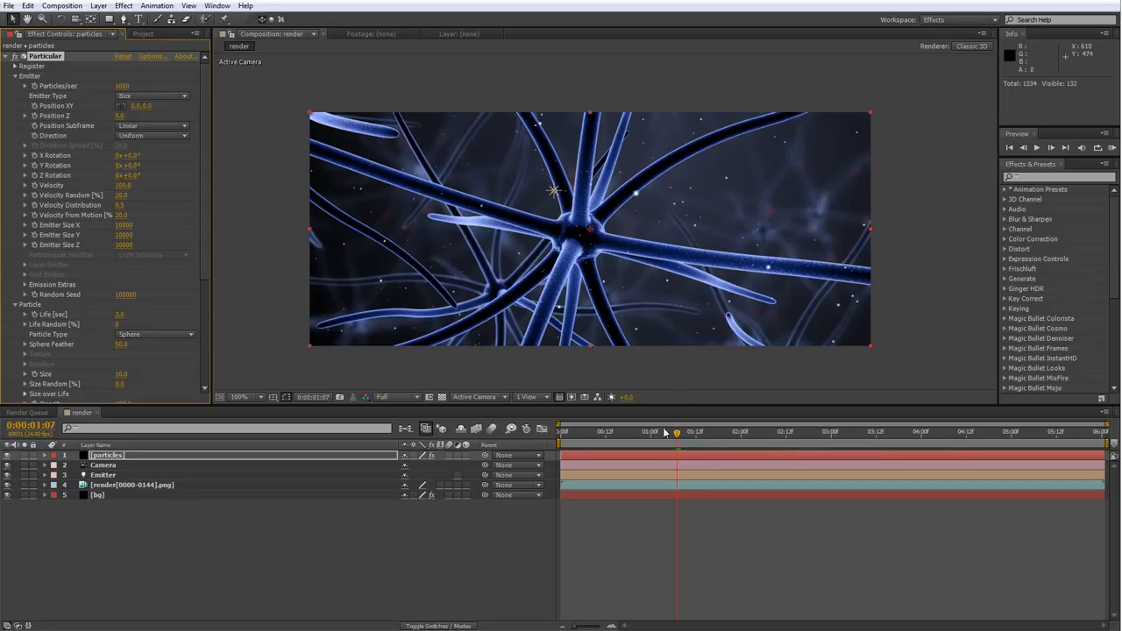
drag(676, 432, 906, 456)
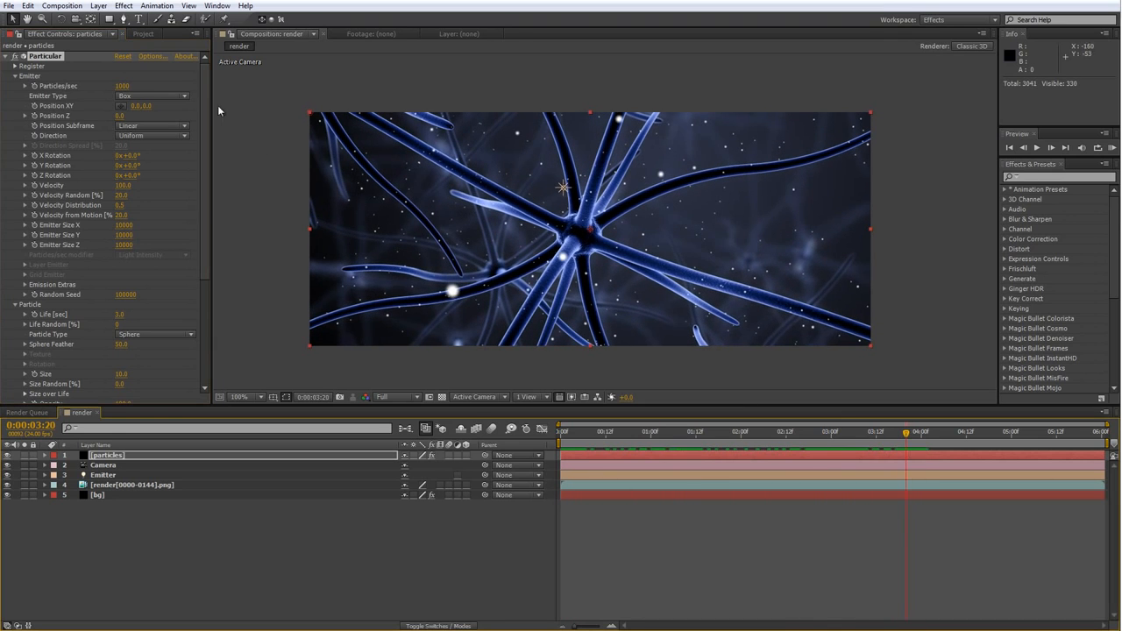
Set the emission rate to 500 particles per second and check the density on nearby frames
click(123, 86)
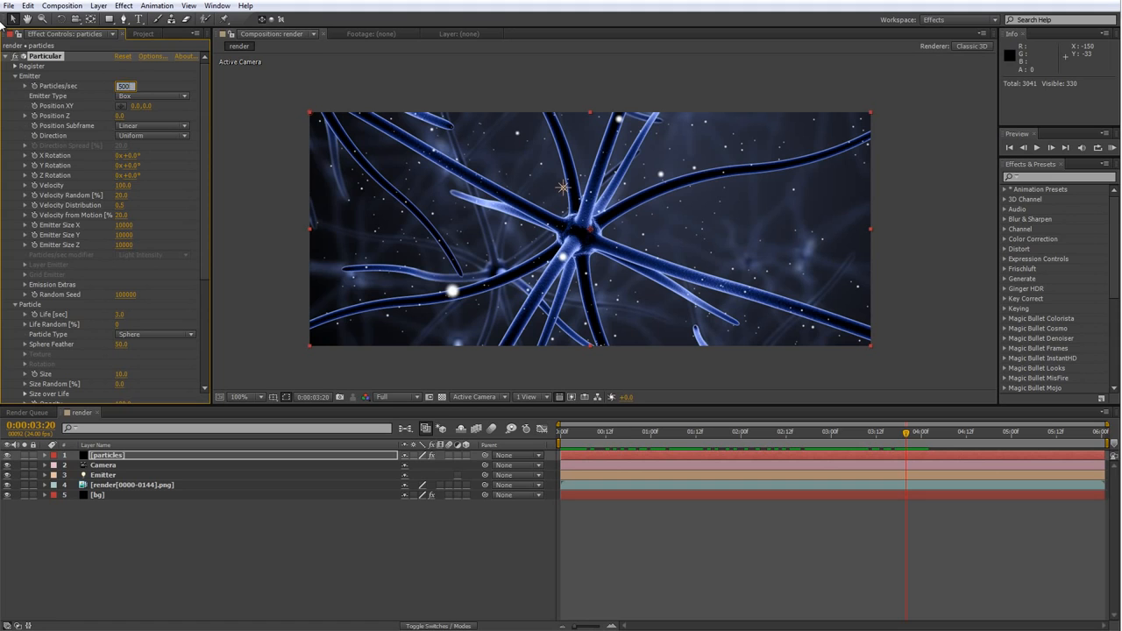
key(Return)
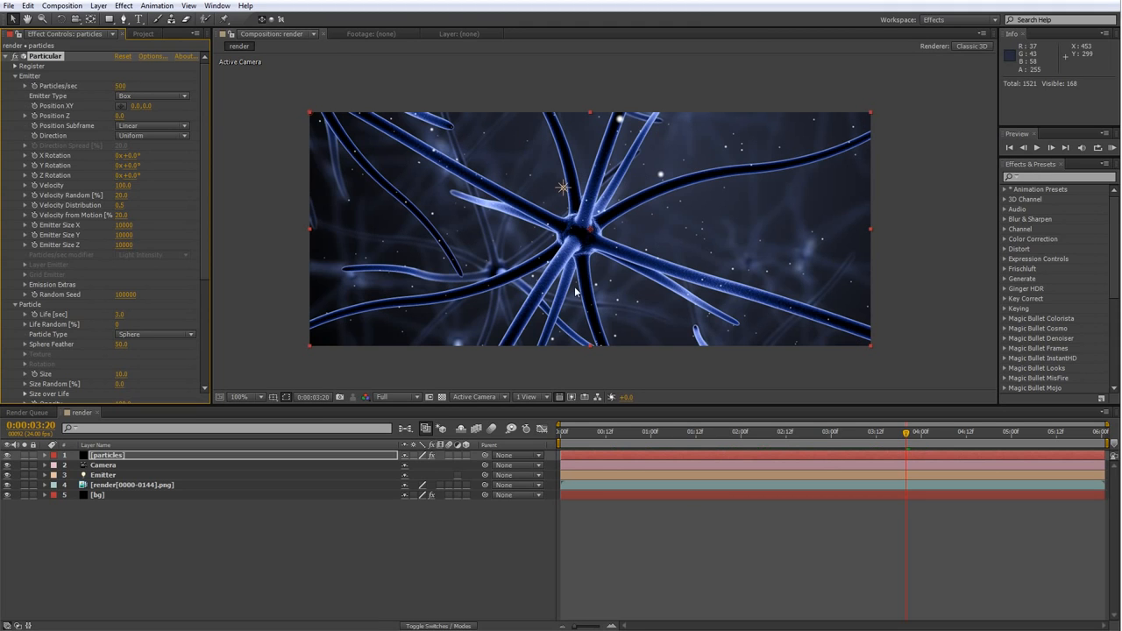
drag(907, 443, 895, 443)
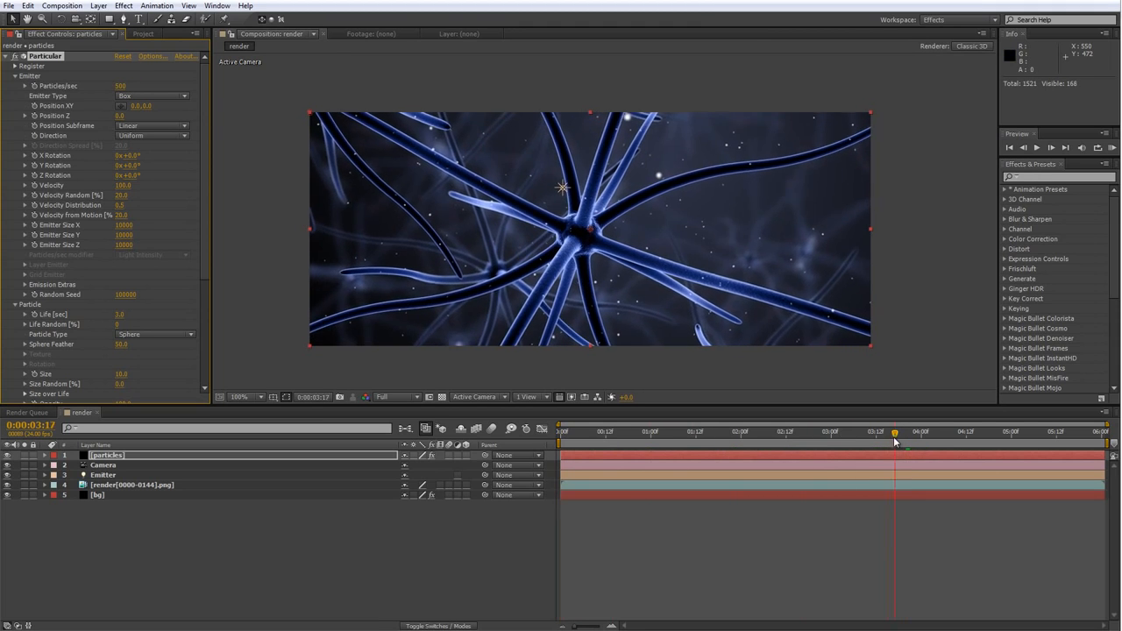
Apply the Opacity over Life preset that rises quickly and fades out gradually, and check the particles up close in the animation
scroll(199, 347, down, 5)
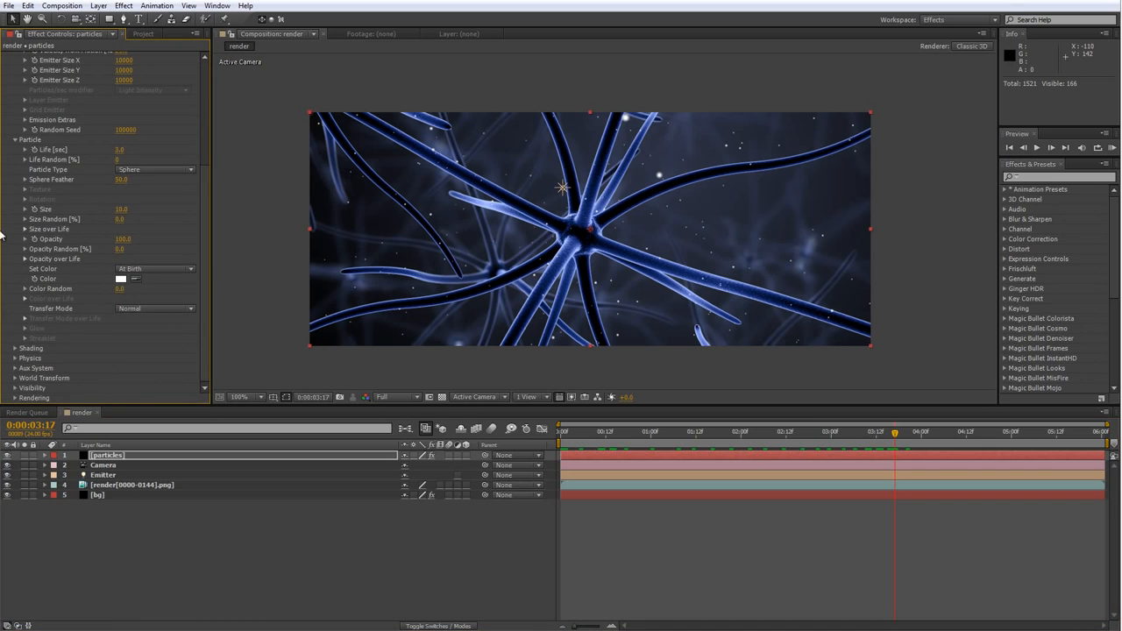
click(25, 260)
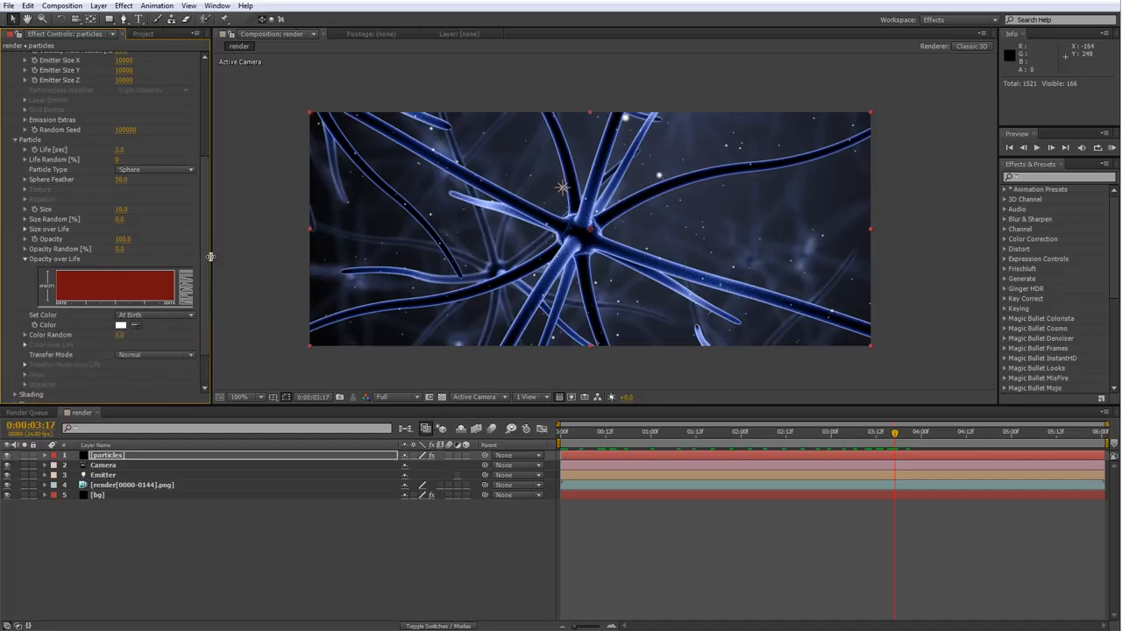
drag(212, 259, 271, 265)
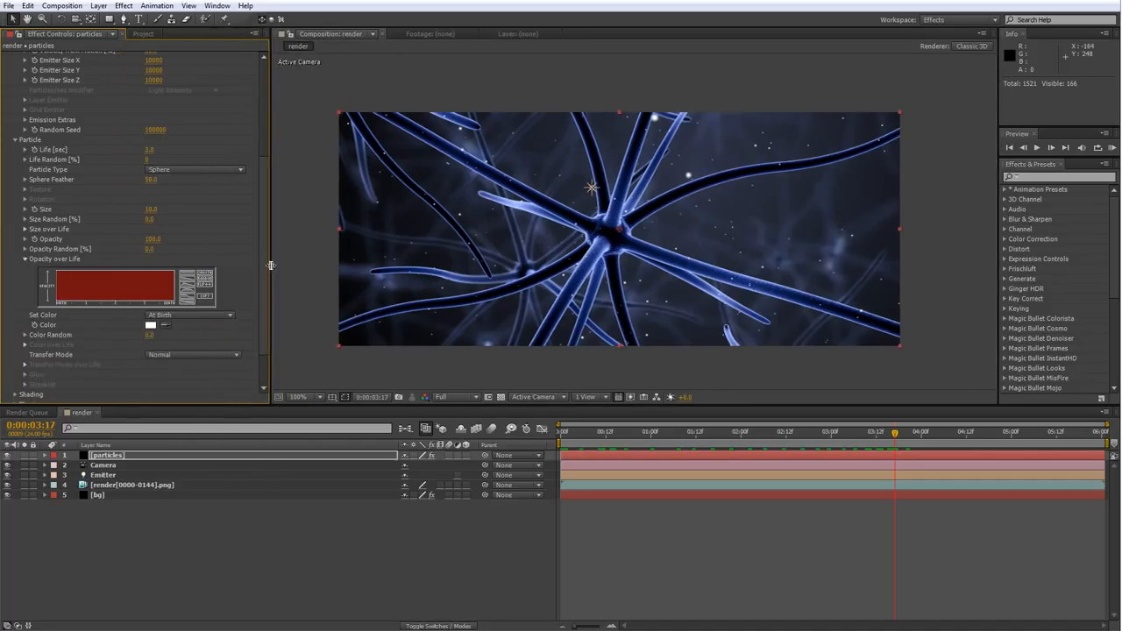
click(184, 285)
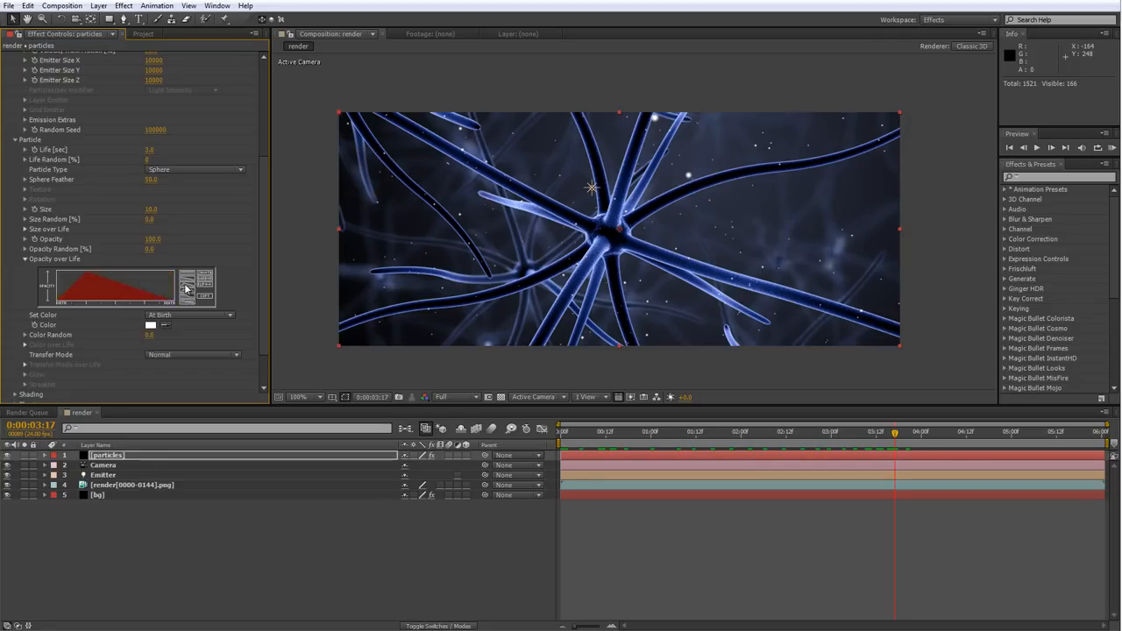
drag(681, 437, 865, 438)
key(period)
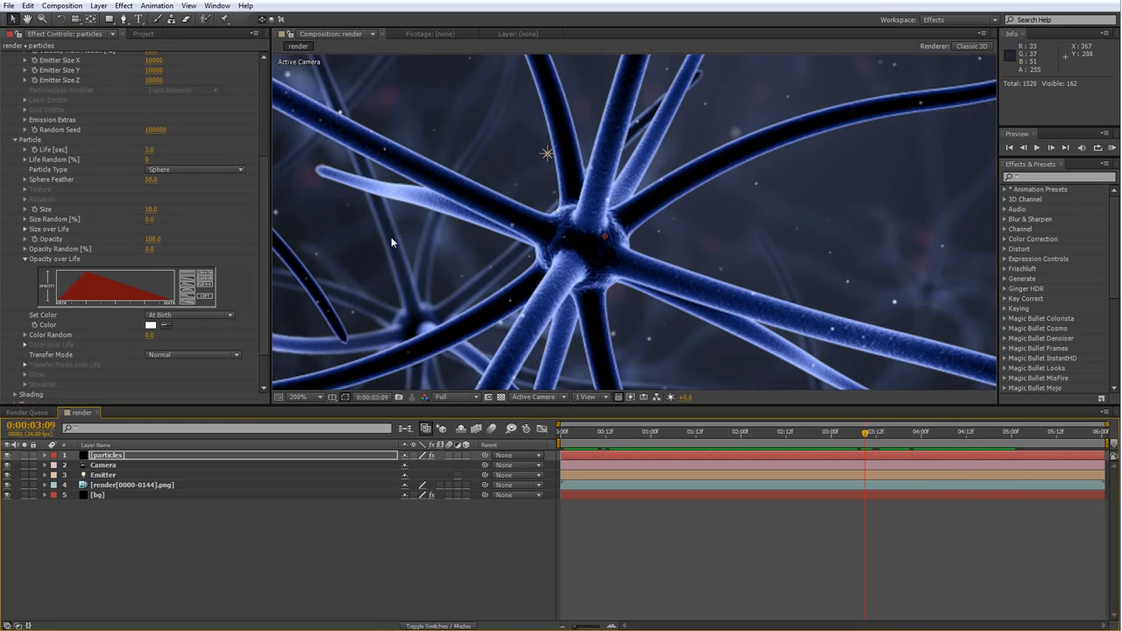
drag(473, 293, 629, 286)
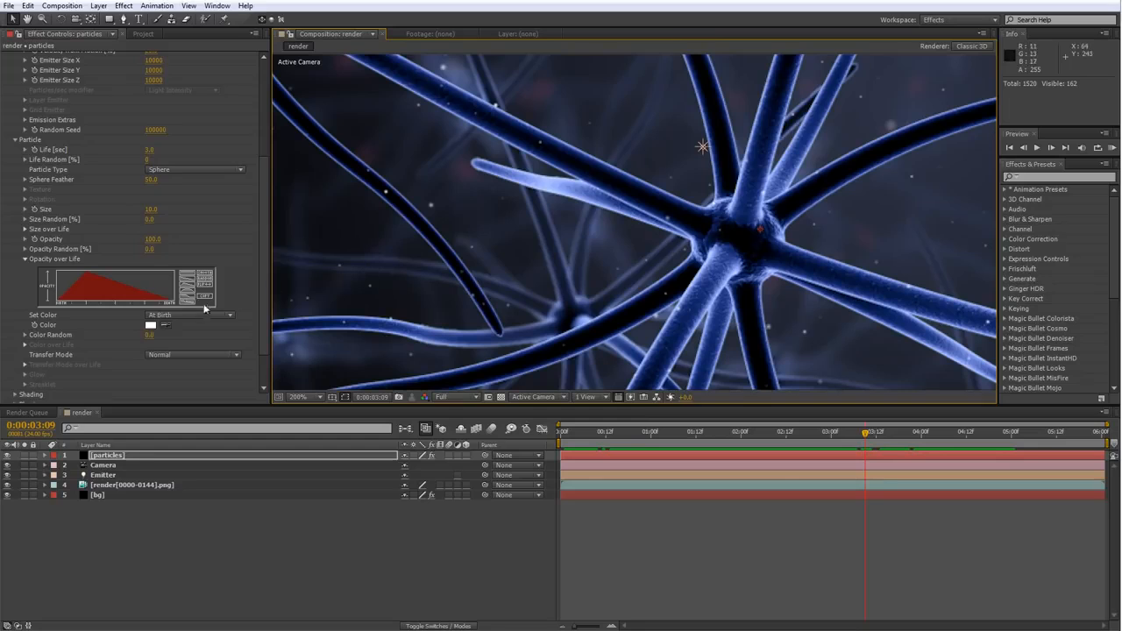
Set the particle color to light blue BBCAFA, starting from a tone sampled off a neuron, and scrub back to 0:00:00:14
click(150, 327)
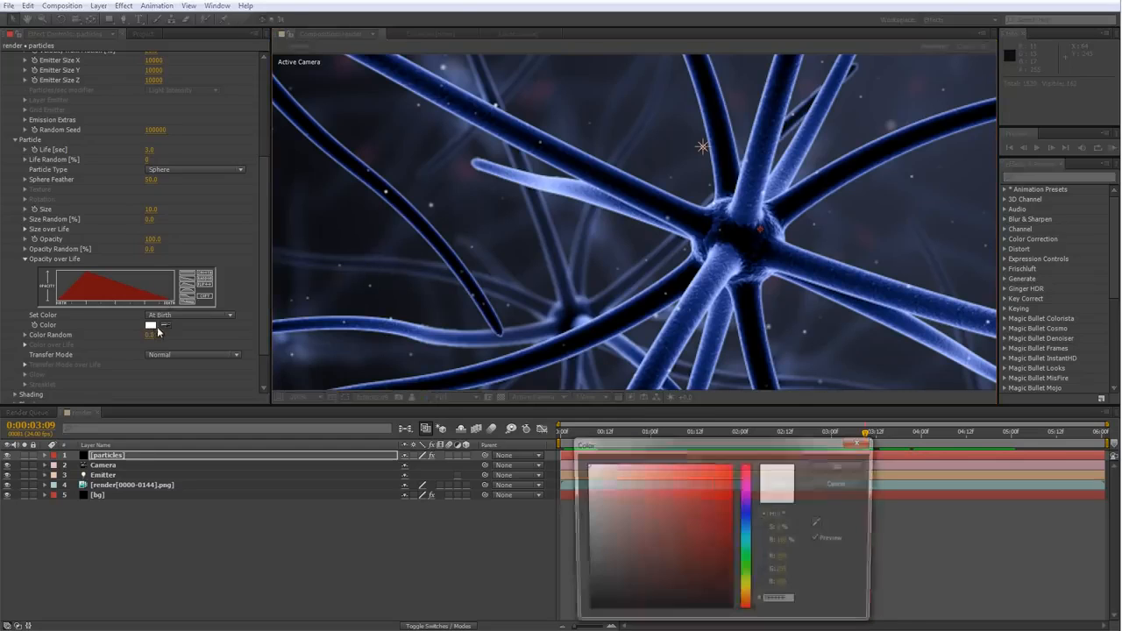
click(820, 523)
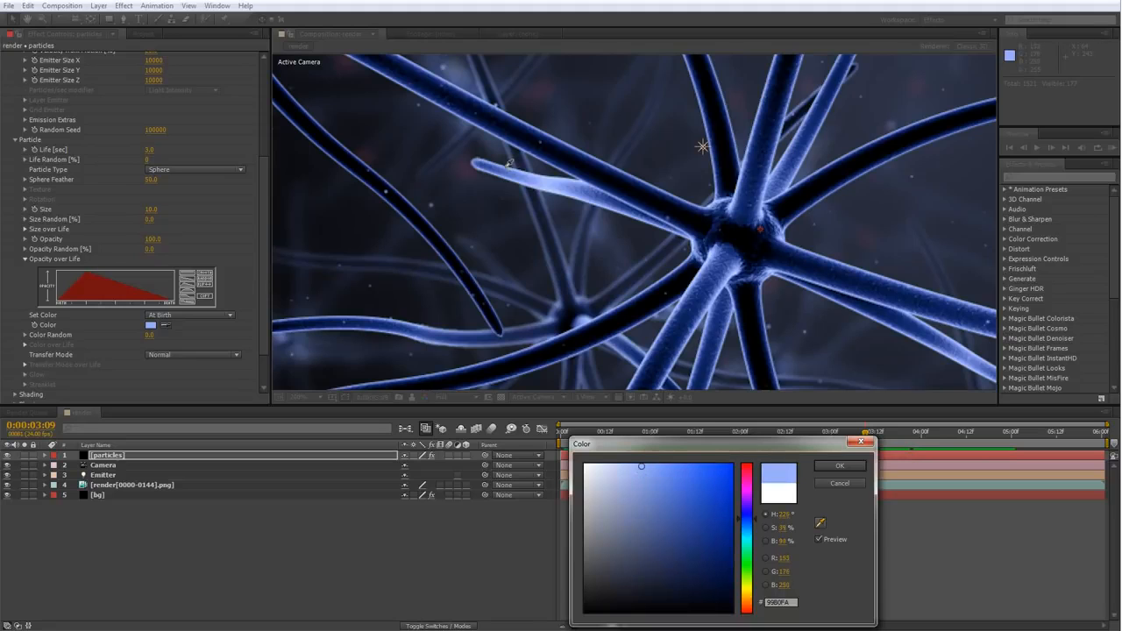
click(498, 175)
click(622, 470)
drag(623, 467, 622, 466)
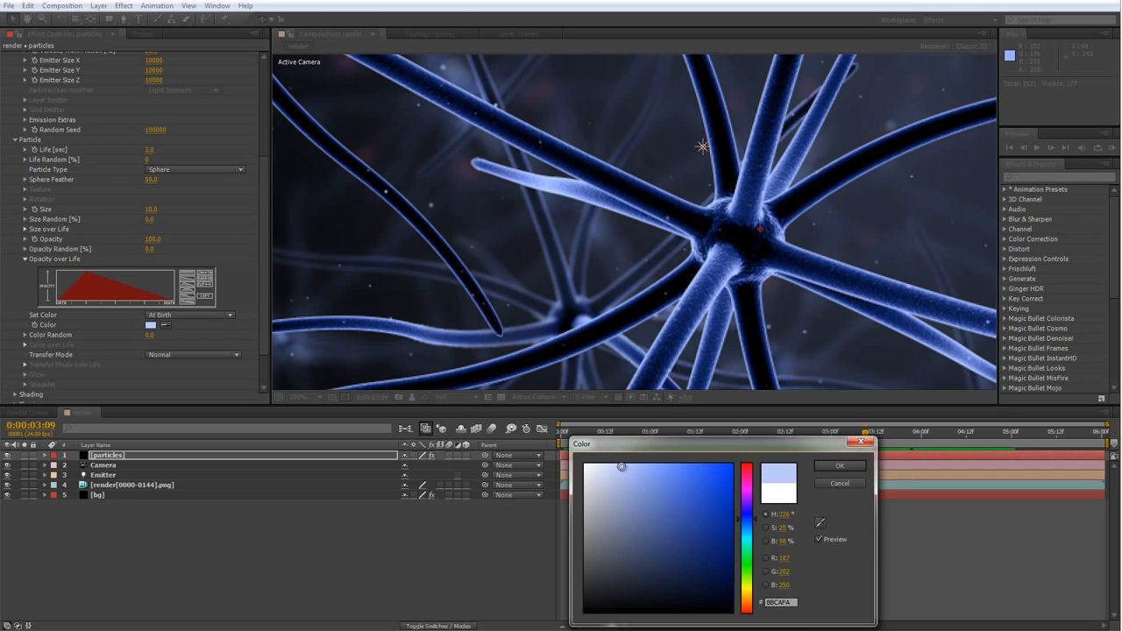
click(842, 467)
scroll(641, 342, down, 2)
drag(634, 337, 587, 330)
scroll(580, 340, up, 1)
scroll(580, 340, up, 1)
scroll(580, 340, down, 1)
drag(861, 435, 613, 480)
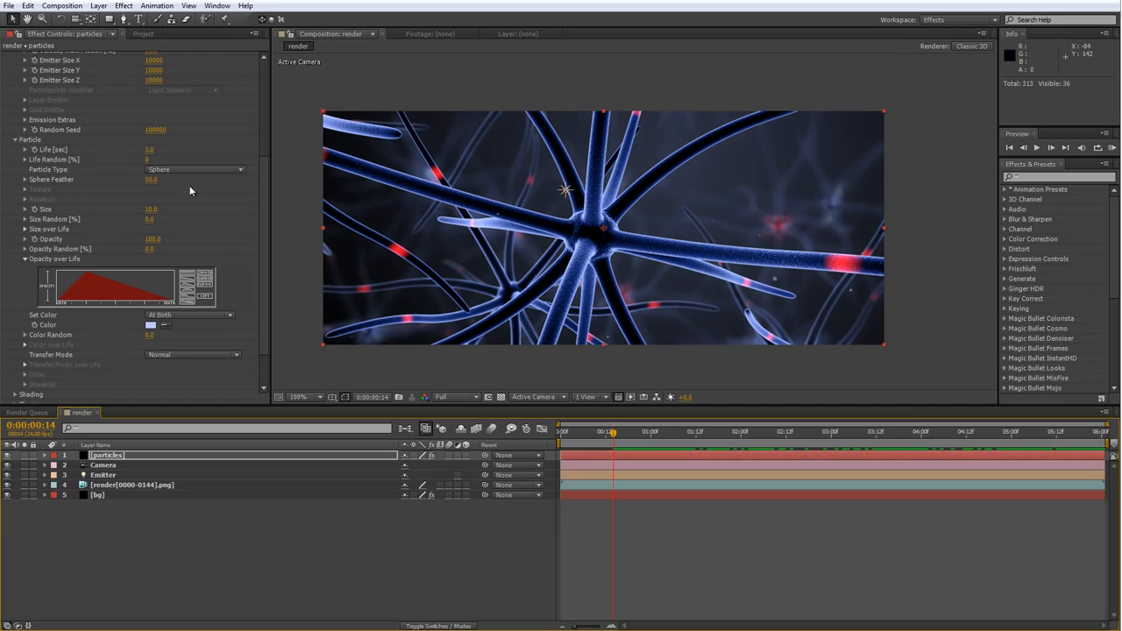
Set the particle velocity to 75 and preview the animation from the first frame
drag(264, 241, 251, 55)
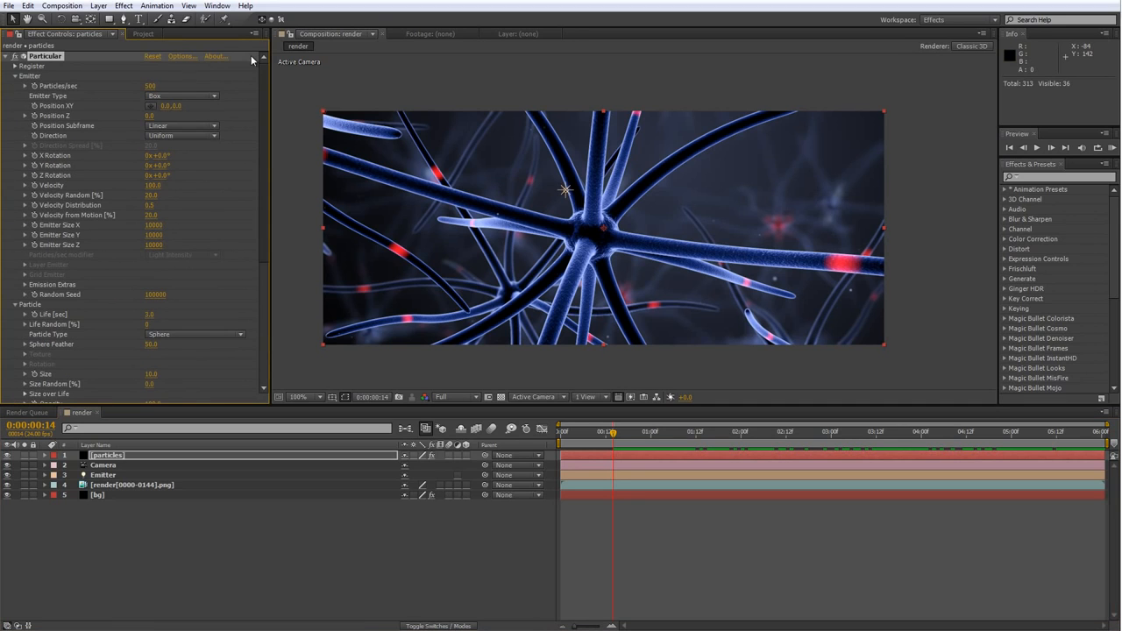
click(154, 185)
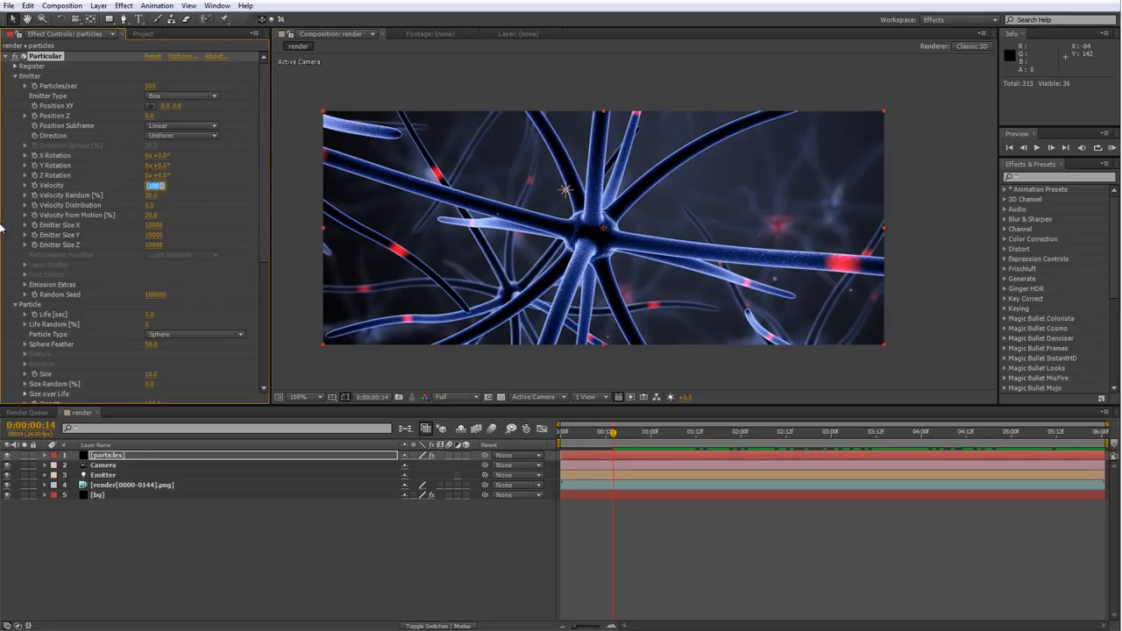
click(211, 181)
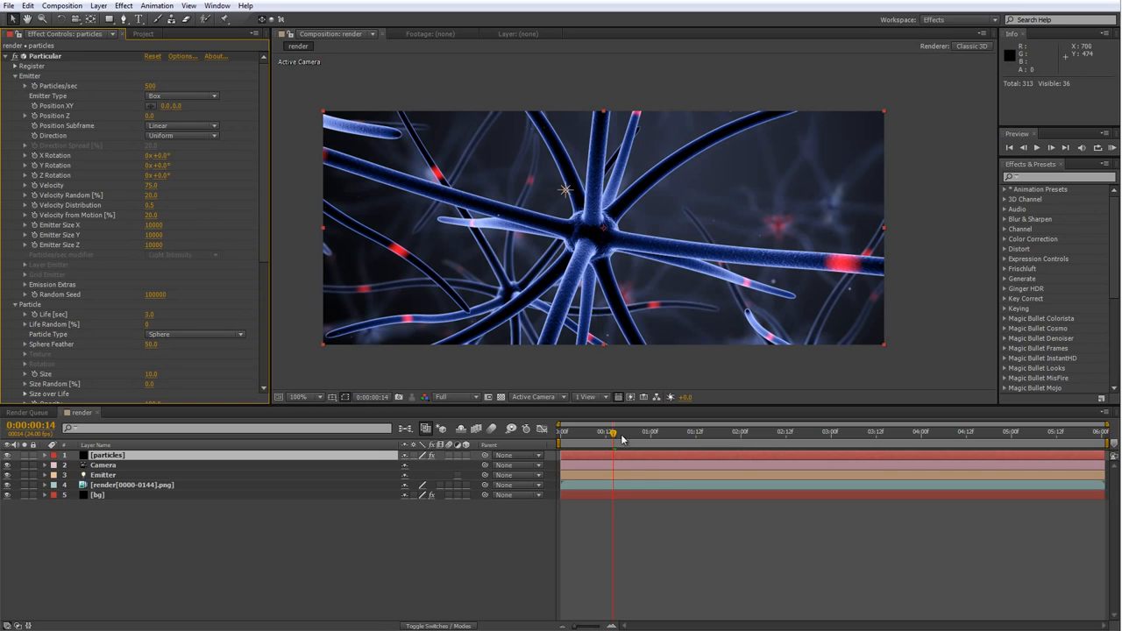
drag(612, 434, 387, 412)
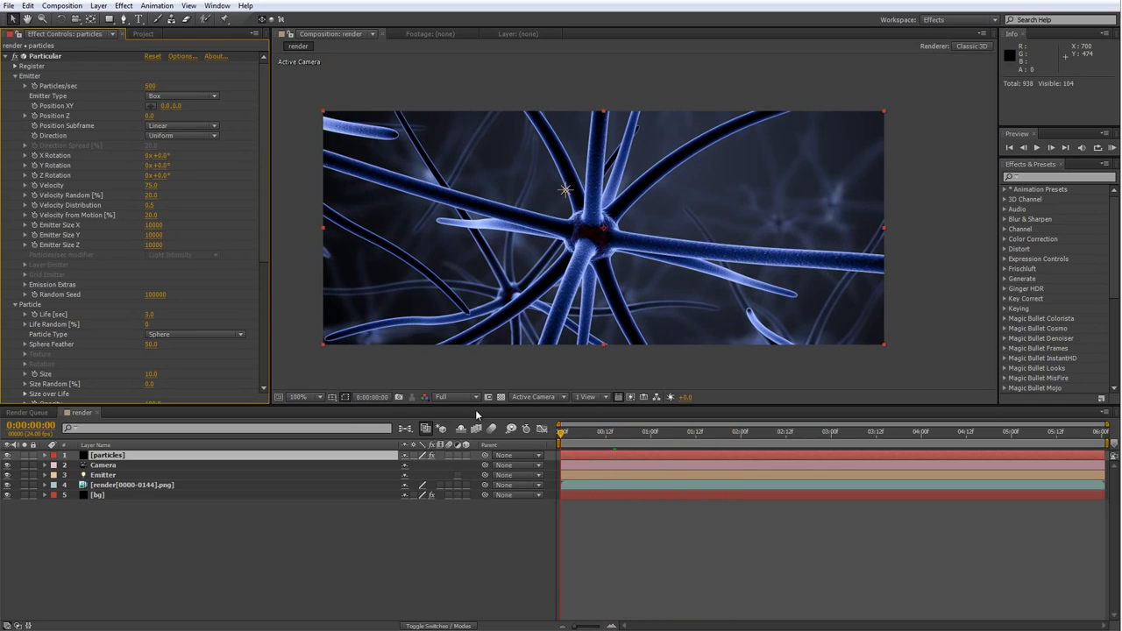
click(351, 422)
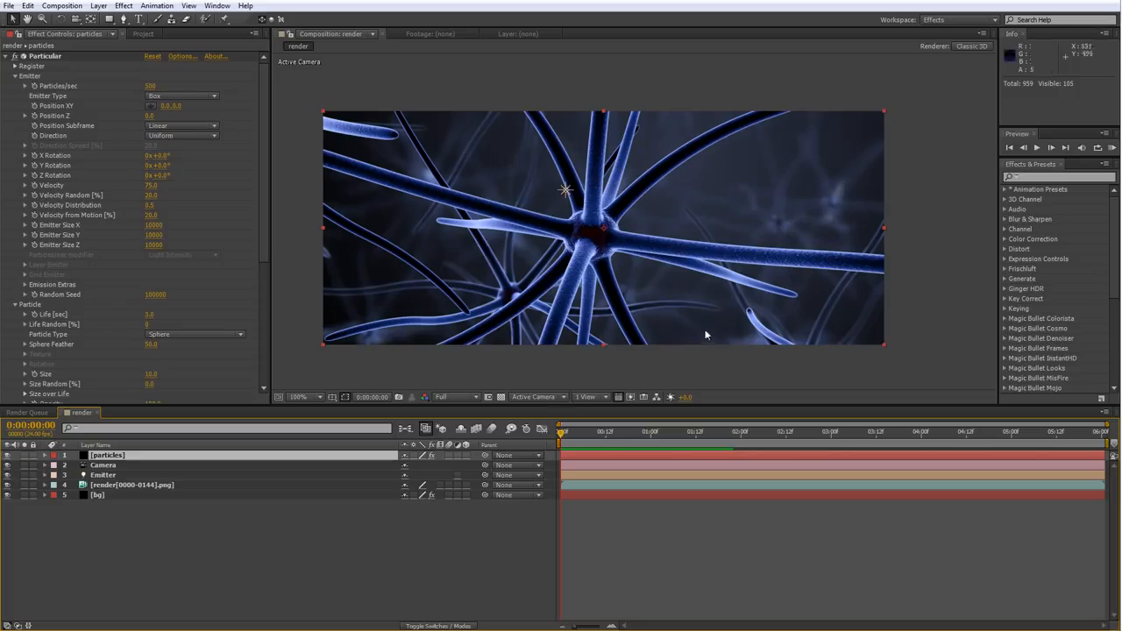
click(266, 206)
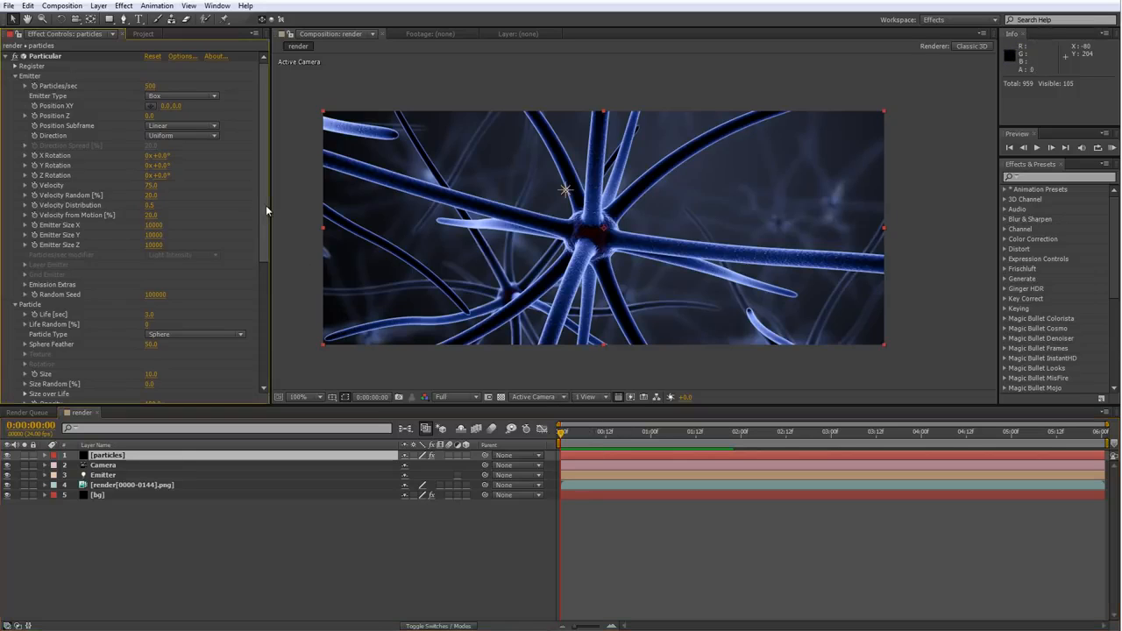
Set the emitter's Pre Run to 100 in Emission Extras and preview the whole animation from the first frame
click(26, 285)
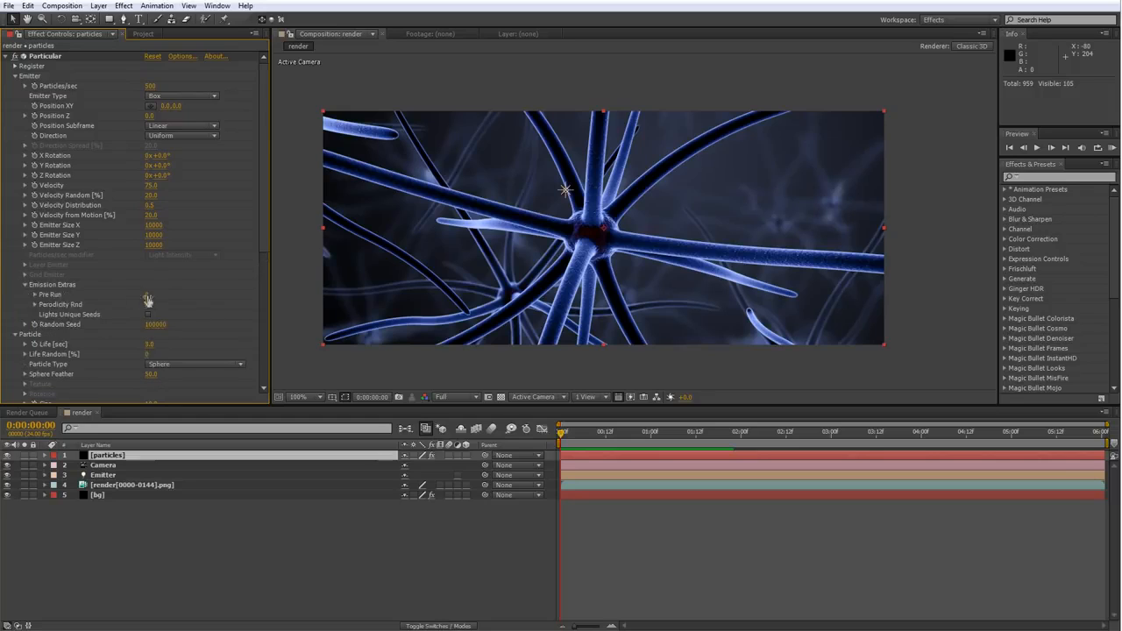
drag(146, 295, 332, 292)
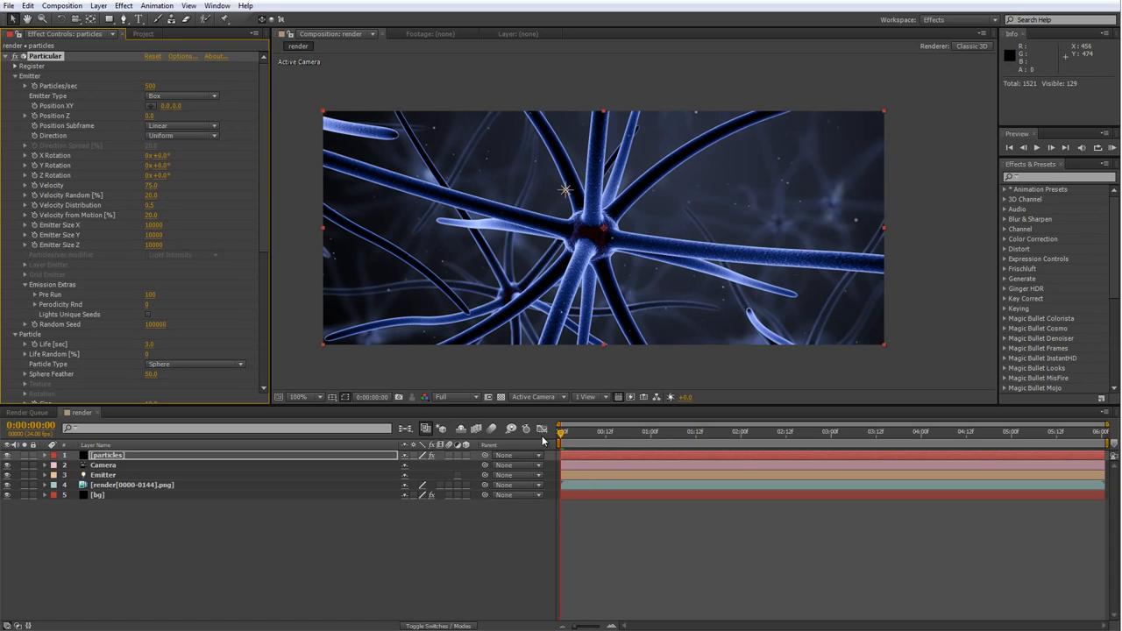
drag(562, 441, 562, 465)
drag(561, 456, 537, 490)
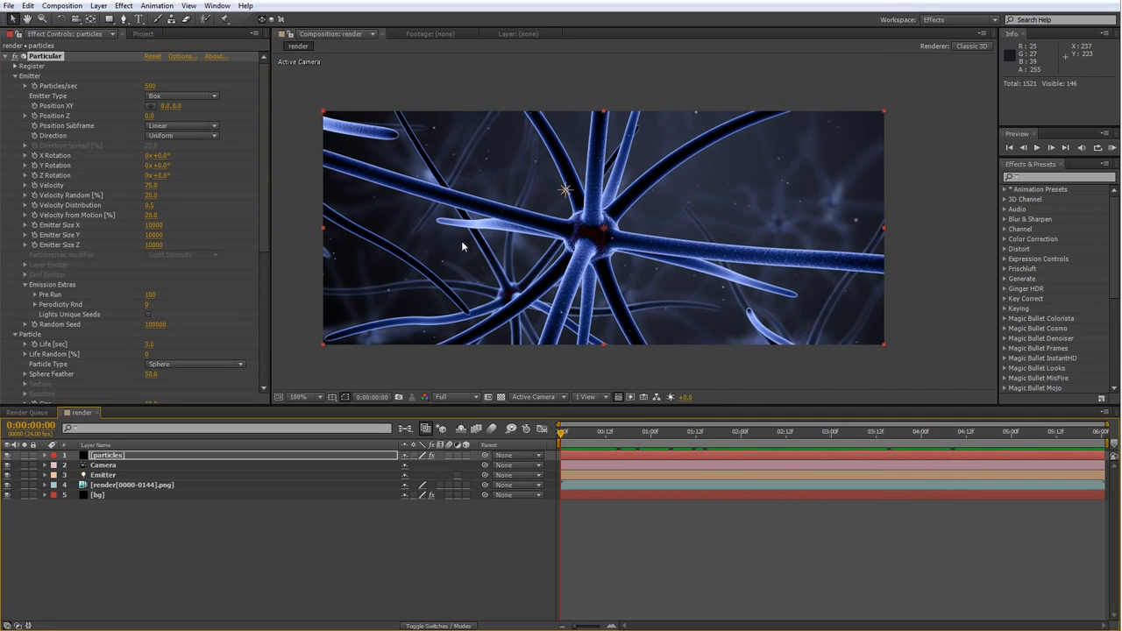
Examine close up how the particles overlap the neurons around 0:00:02:14 and at the first frame
key(period)
drag(570, 226, 595, 263)
drag(594, 434, 796, 450)
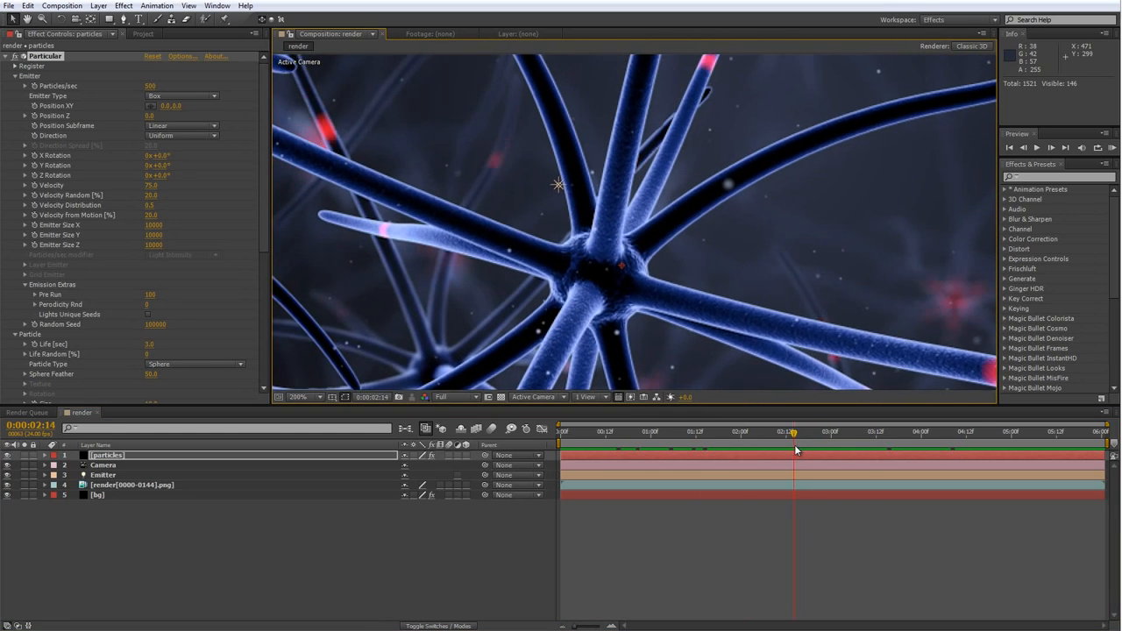
drag(512, 305, 533, 272)
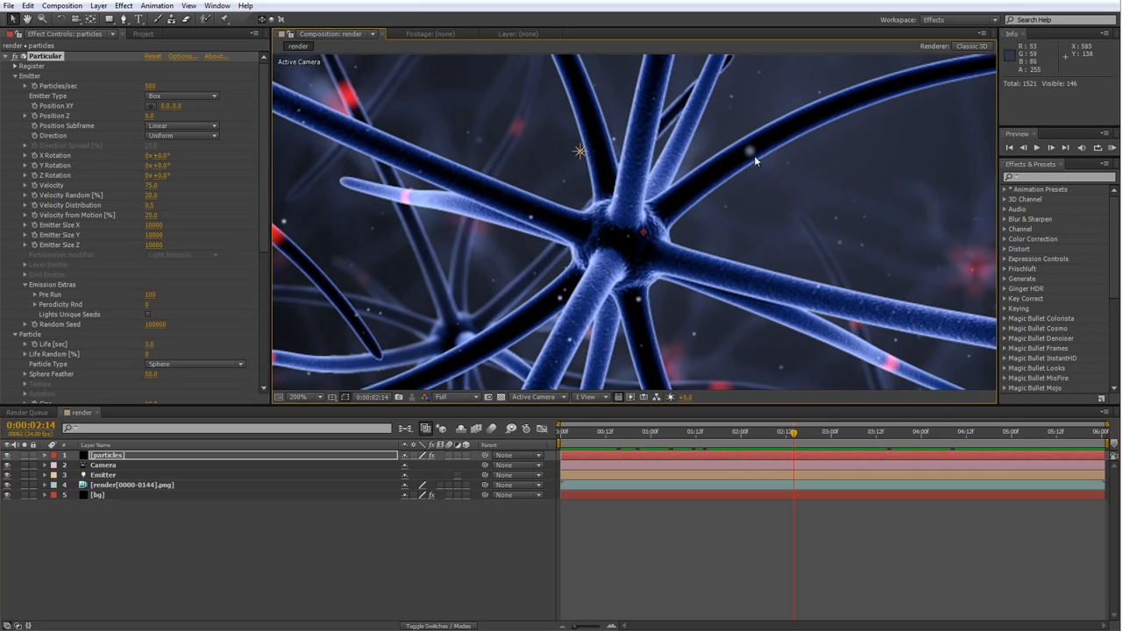
drag(624, 244, 598, 257)
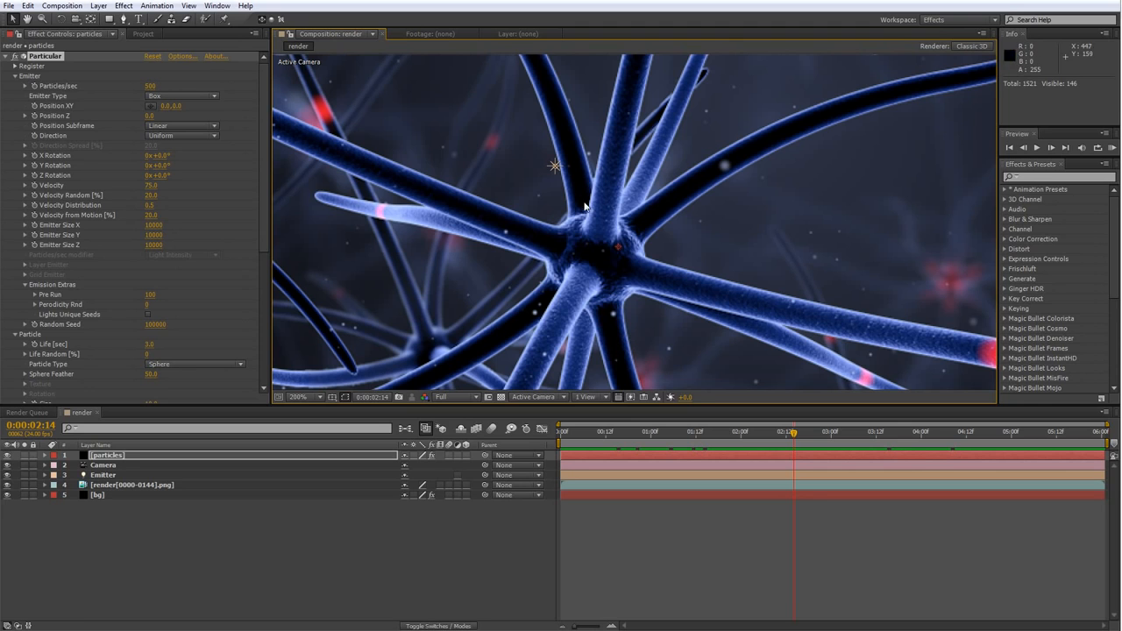
drag(594, 233, 612, 197)
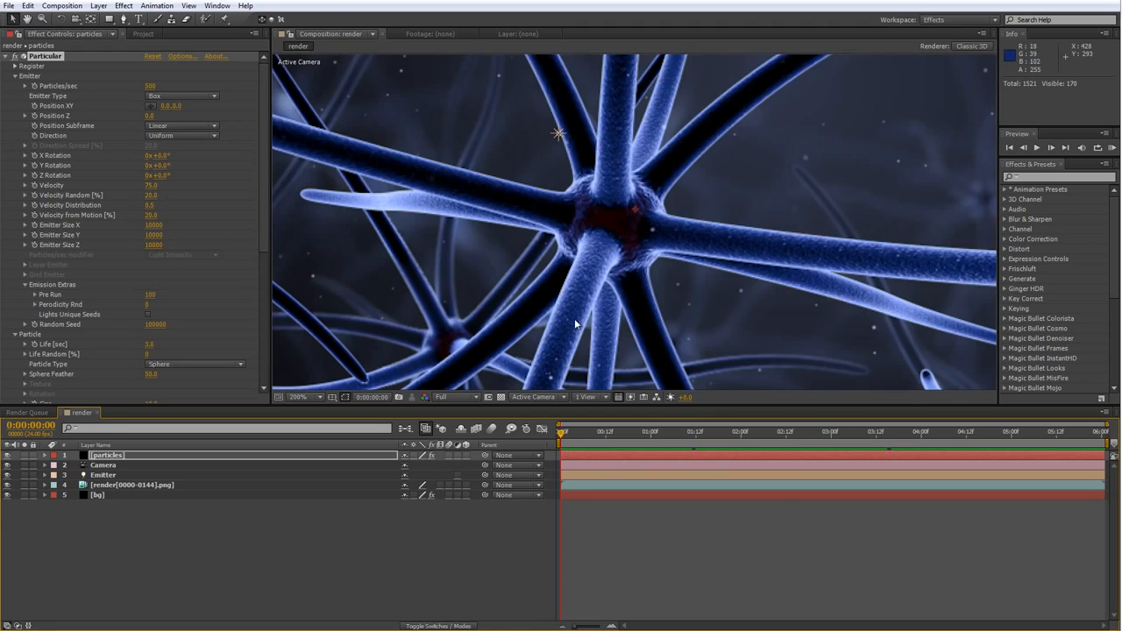
key(comma)
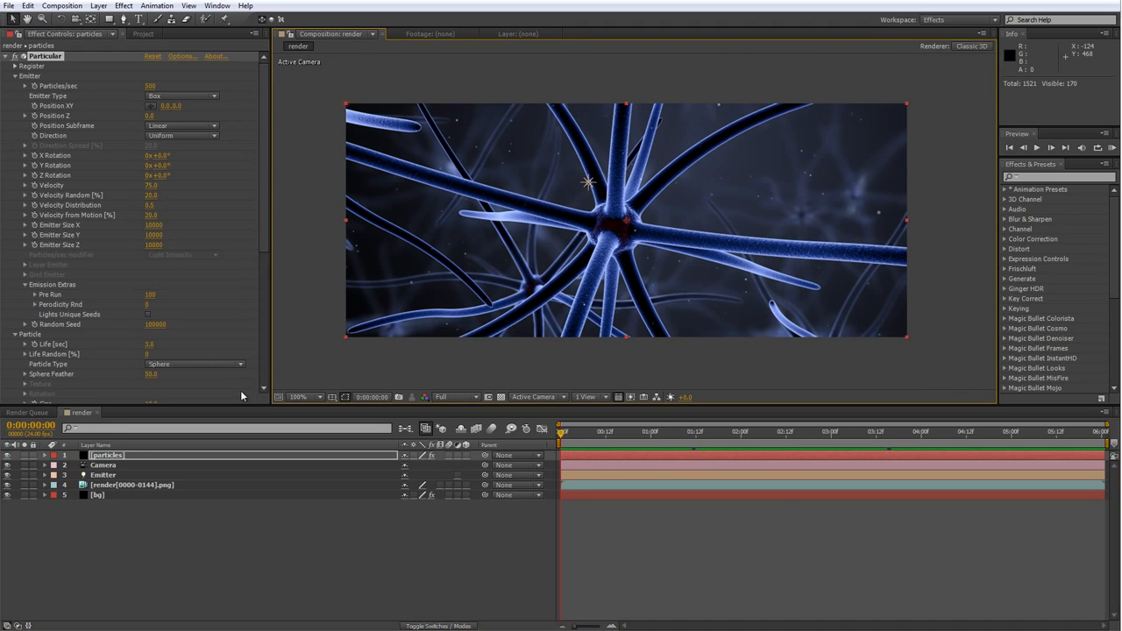
Duplicate the render[0000-0144].png layer and place the copy directly above the particles layer
click(101, 486)
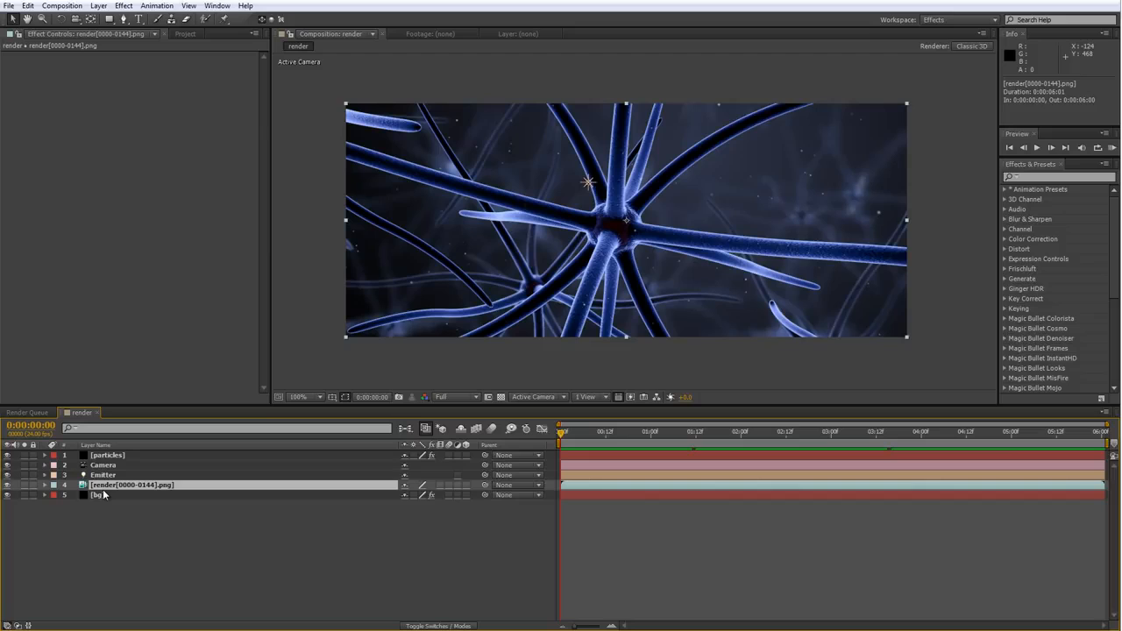
key(ctrl+d)
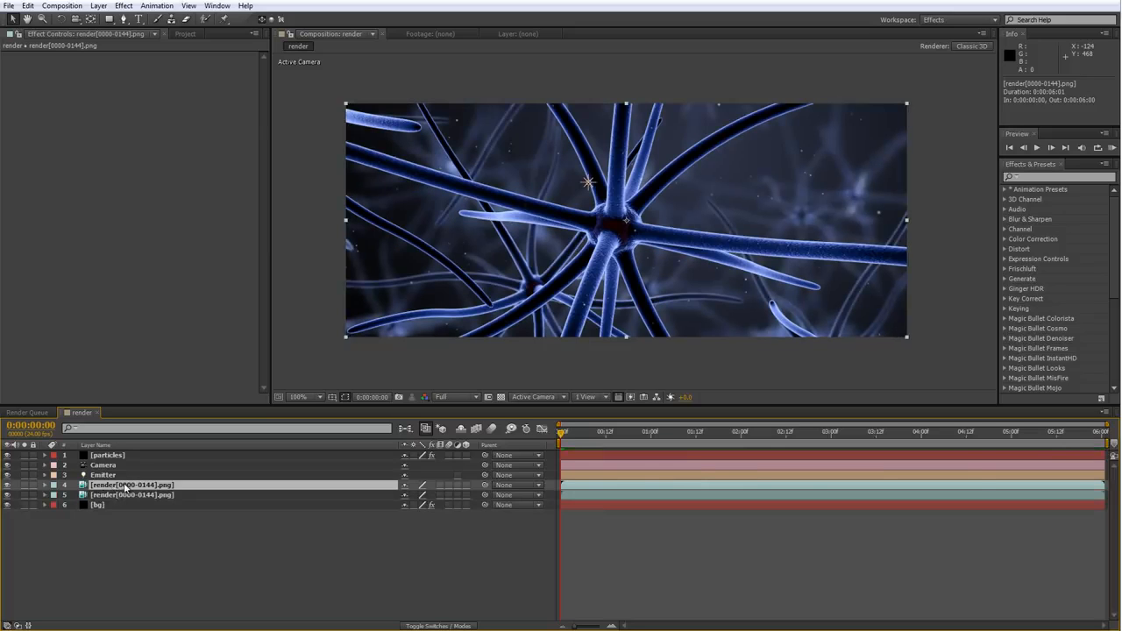
drag(127, 487, 128, 456)
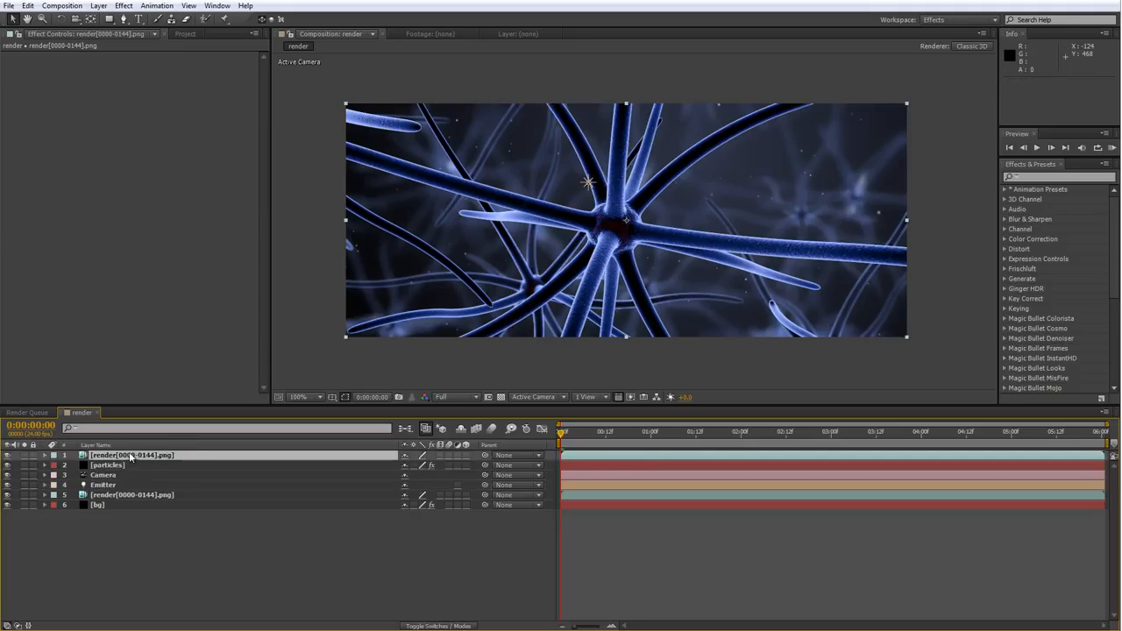
Set the particles layer's track matte to Alpha Inverted Matte, using the render copy above it
click(126, 467)
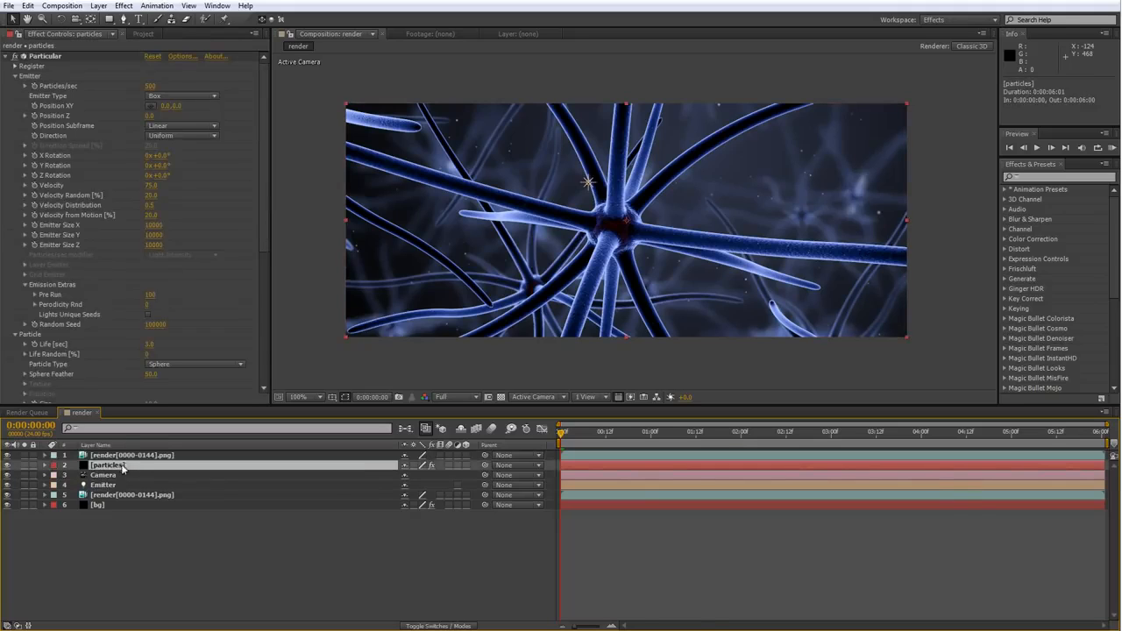
key(F4)
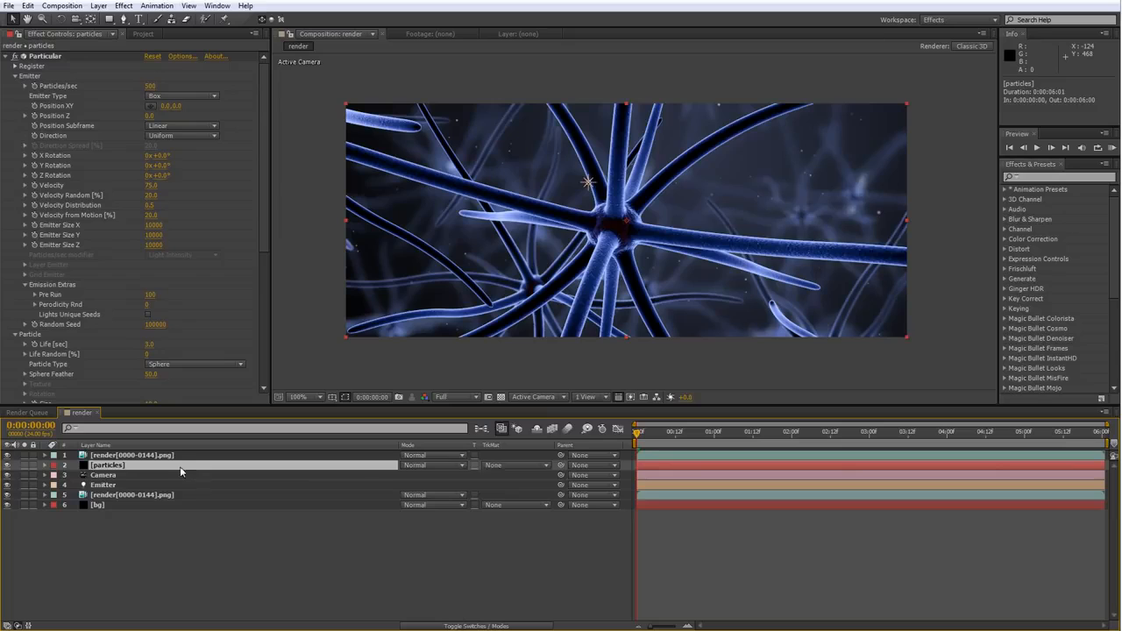
click(499, 465)
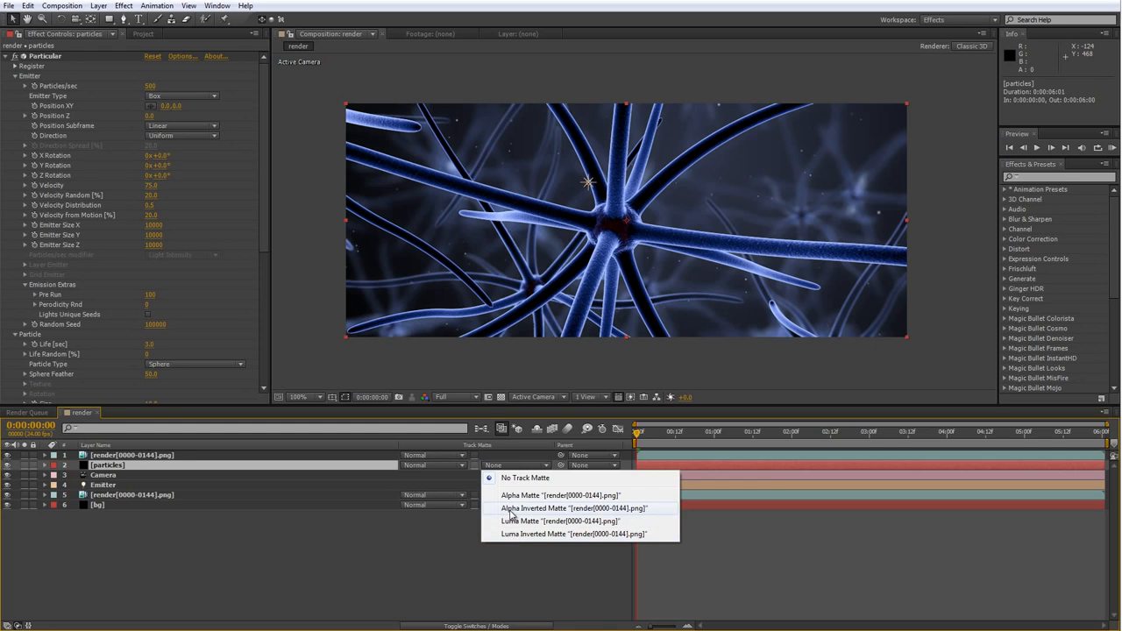
click(511, 509)
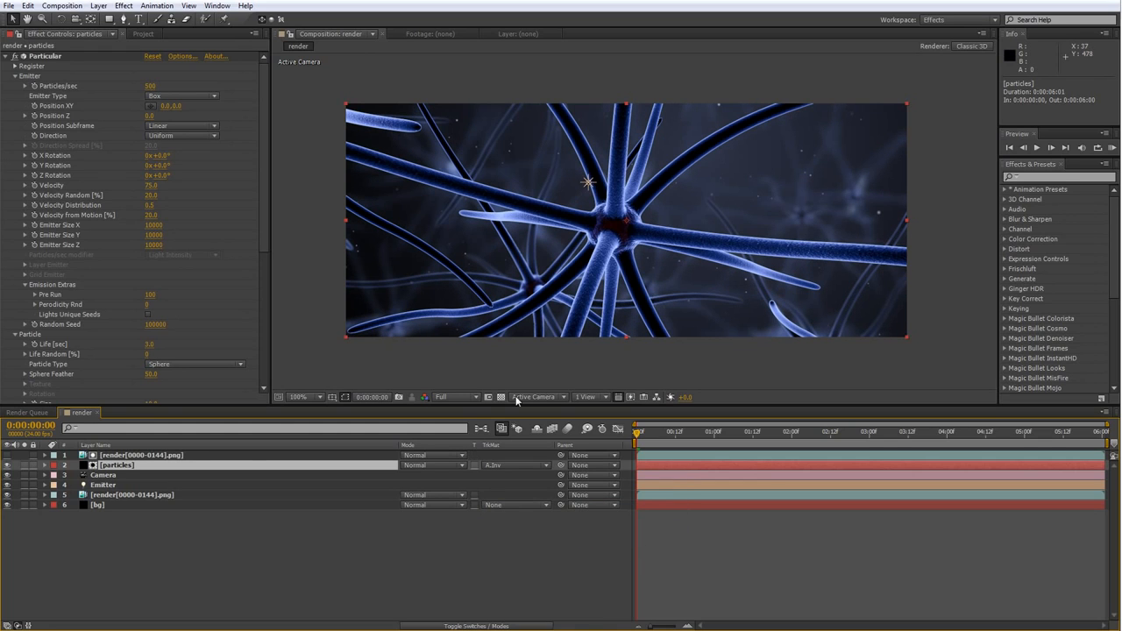
Check the masked particles against the neurons, close up and across the animation
scroll(555, 318, up, 1)
drag(659, 360, 705, 365)
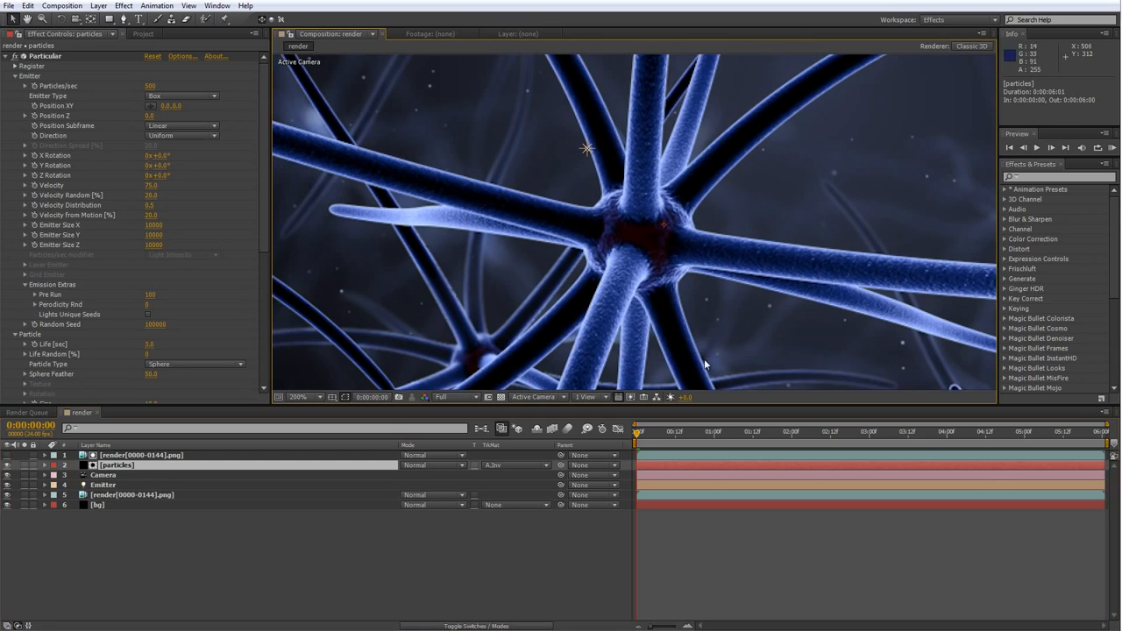
drag(686, 433, 1012, 452)
scroll(732, 302, down, 1)
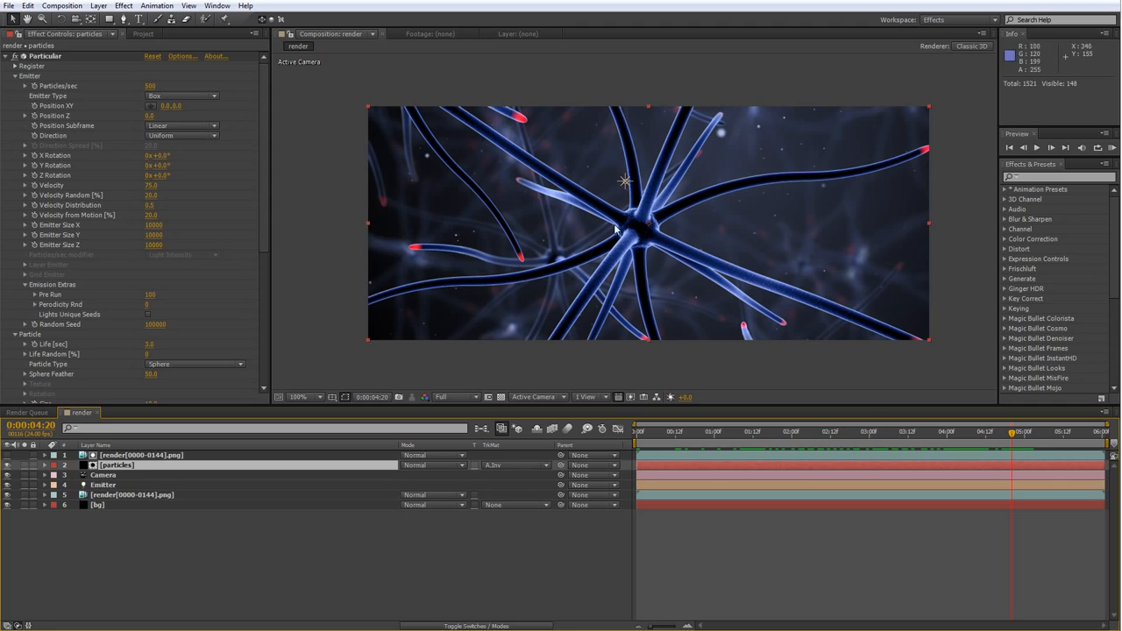
mouse_move(1012, 432)
mouse_down()
mouse_move(937, 431)
mouse_move(1118, 439)
mouse_move(669, 479)
mouse_up()
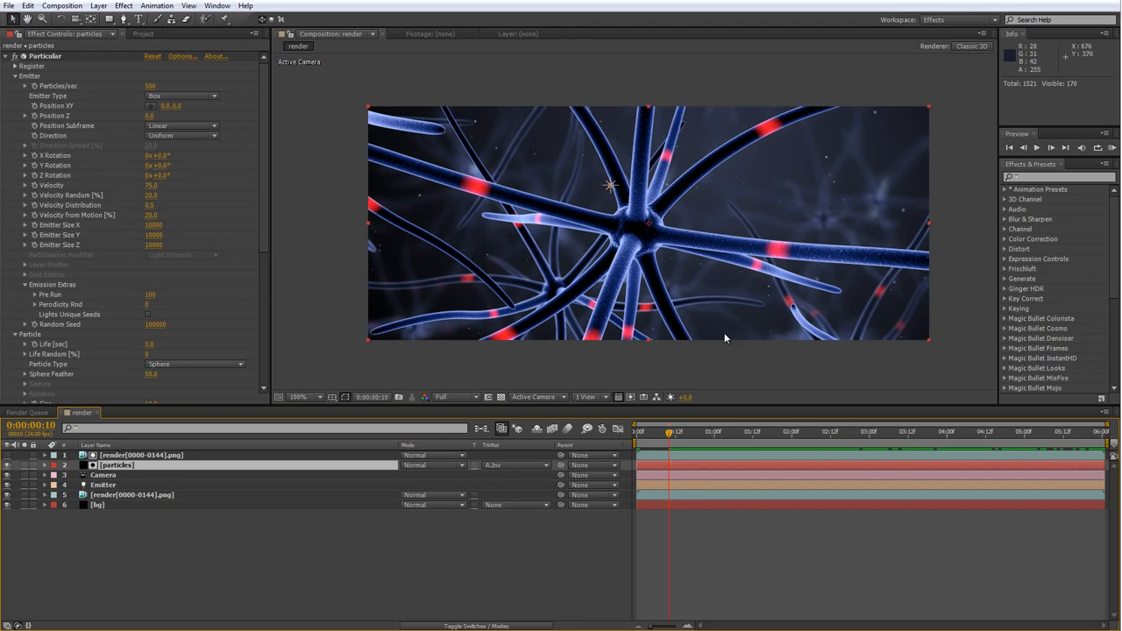
drag(667, 432, 810, 454)
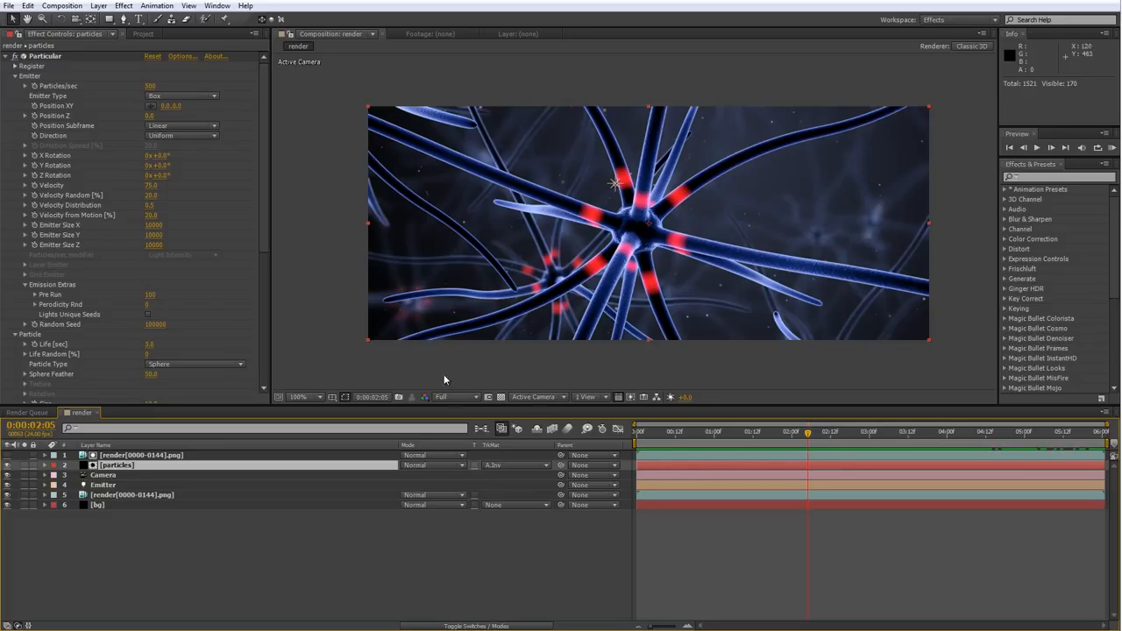
Examine the red pulses on the neurons at different times and stop at 0:00:02:08
scroll(264, 233, down, 3)
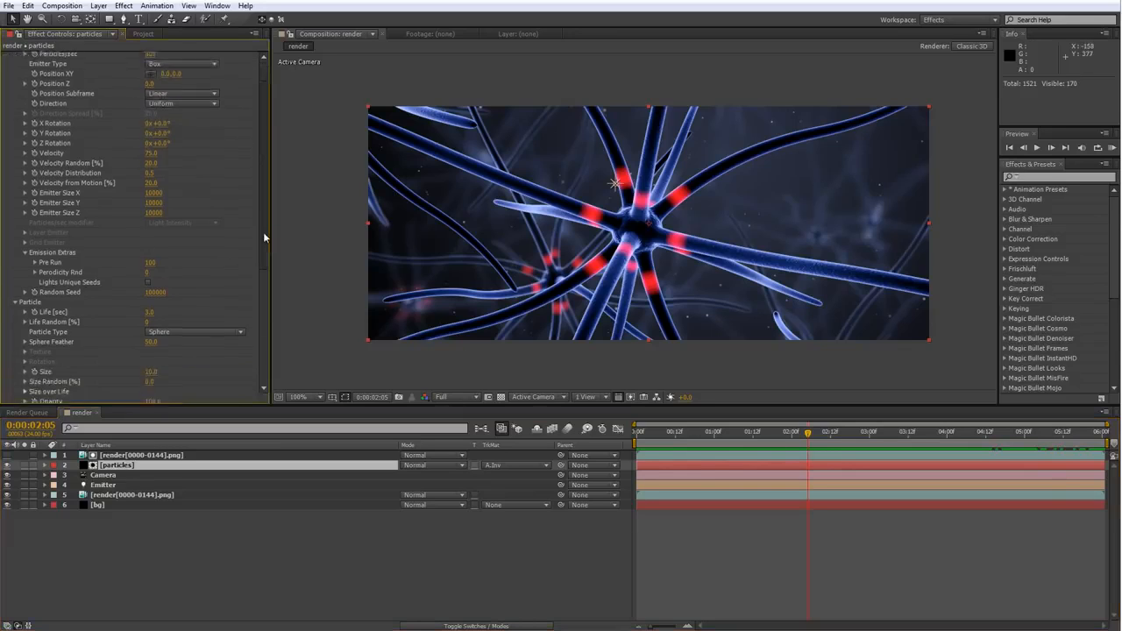
scroll(264, 224, up, 3)
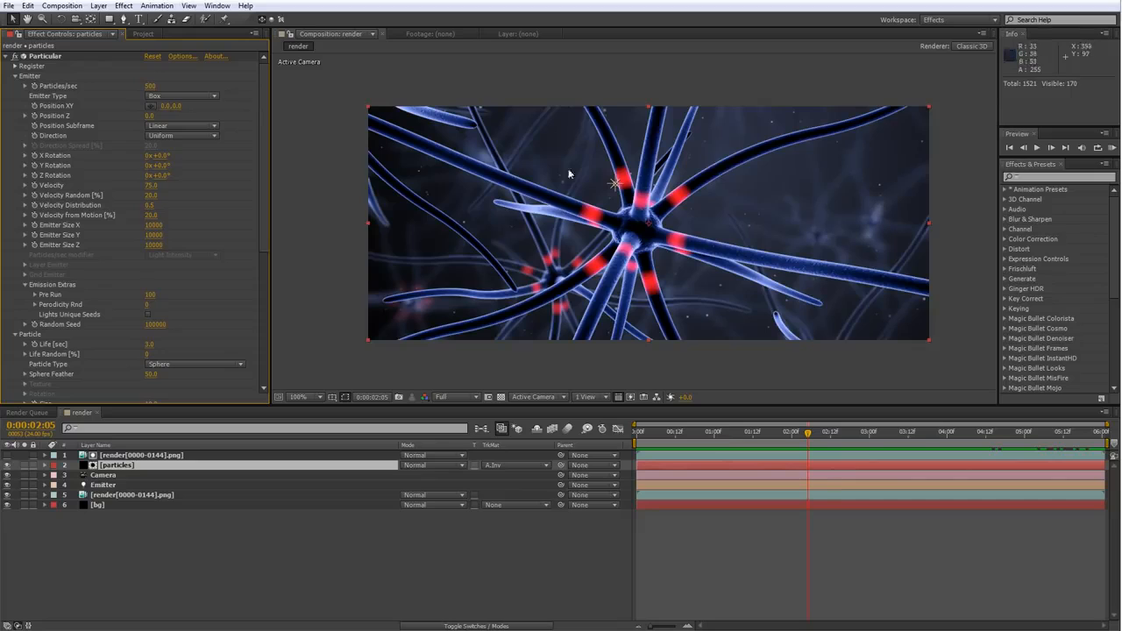
drag(645, 204, 622, 208)
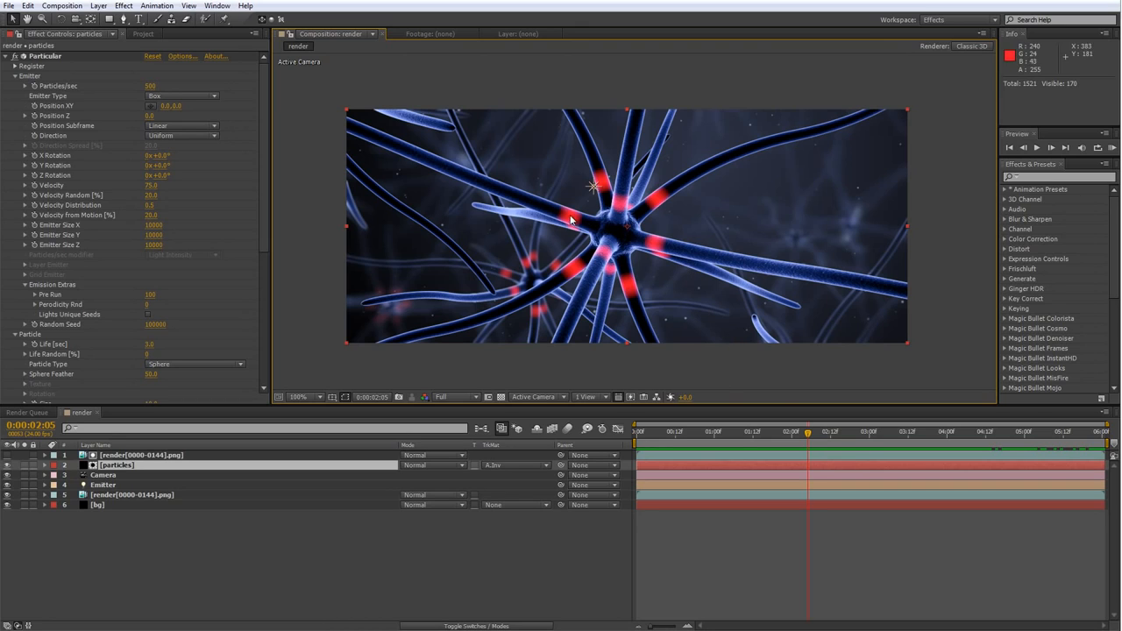
click(836, 434)
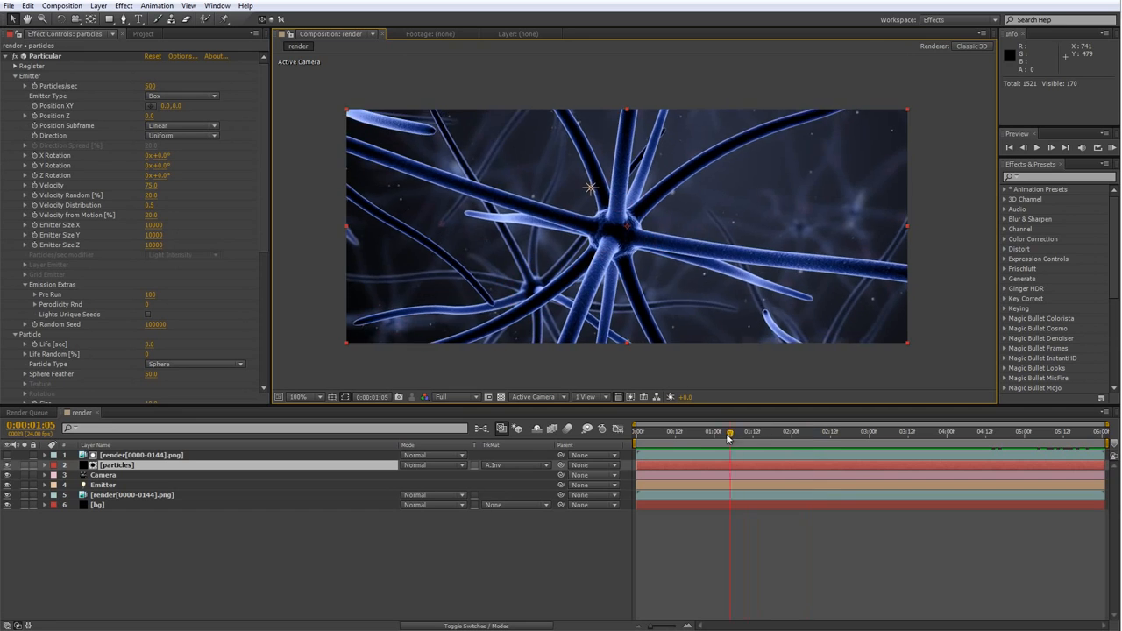
mouse_move(837, 441)
mouse_down()
mouse_move(847, 436)
mouse_move(819, 436)
mouse_up()
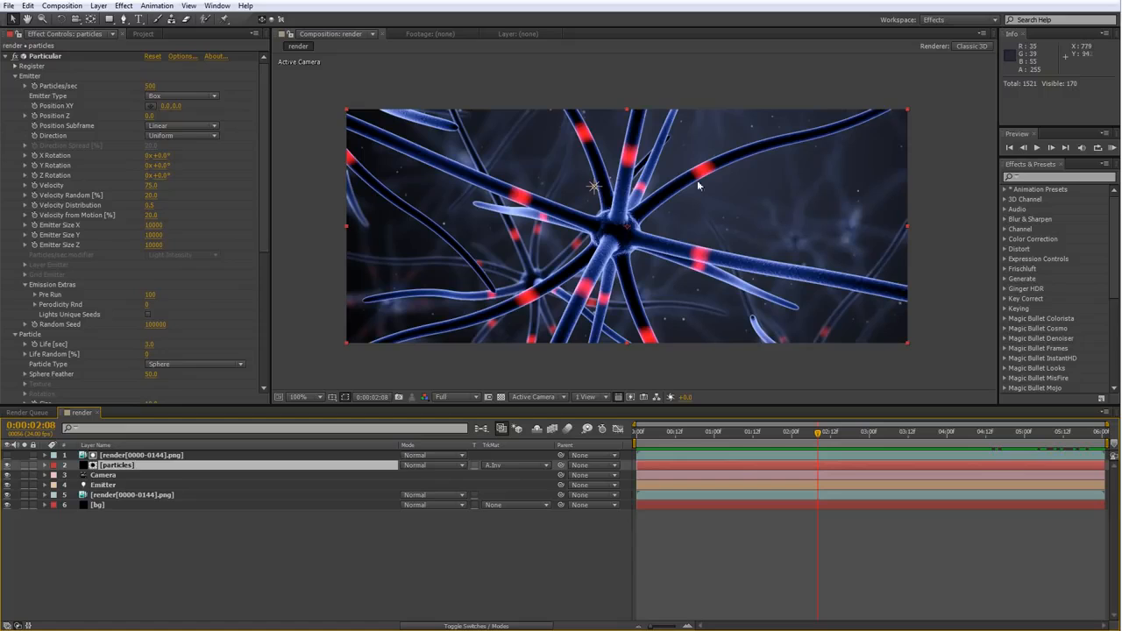
Duplicate the visible render sequence layer and move the copy to the top of the layer stack
click(243, 561)
click(151, 496)
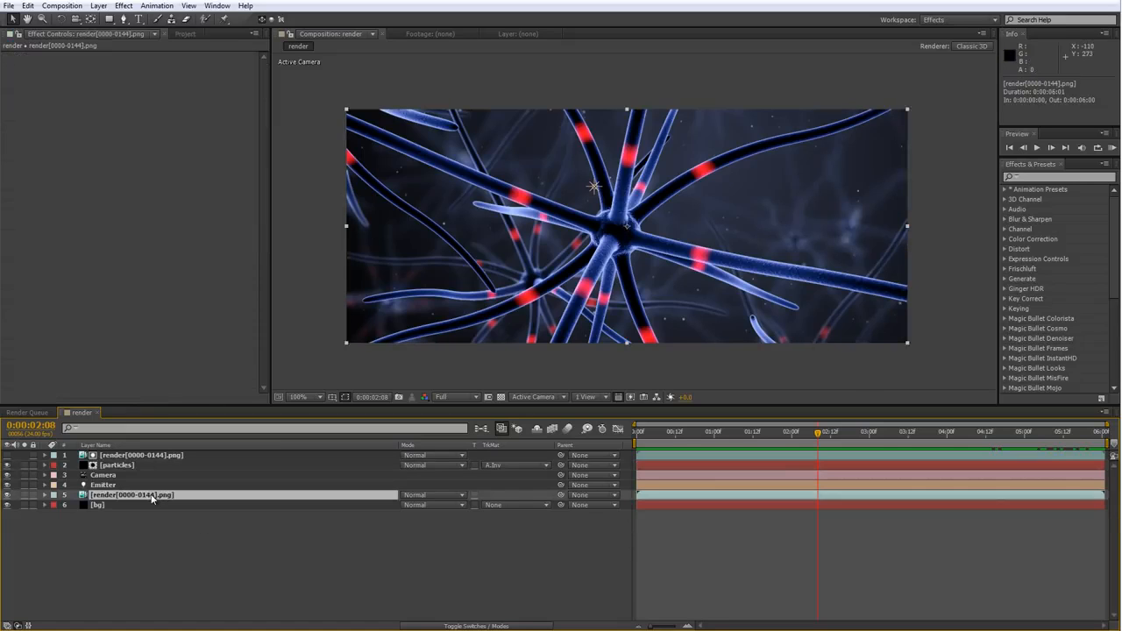
key(ctrl+d)
drag(152, 496, 154, 455)
Apply the Extract keying effect to the uppermost render sequence layer
right_click(154, 455)
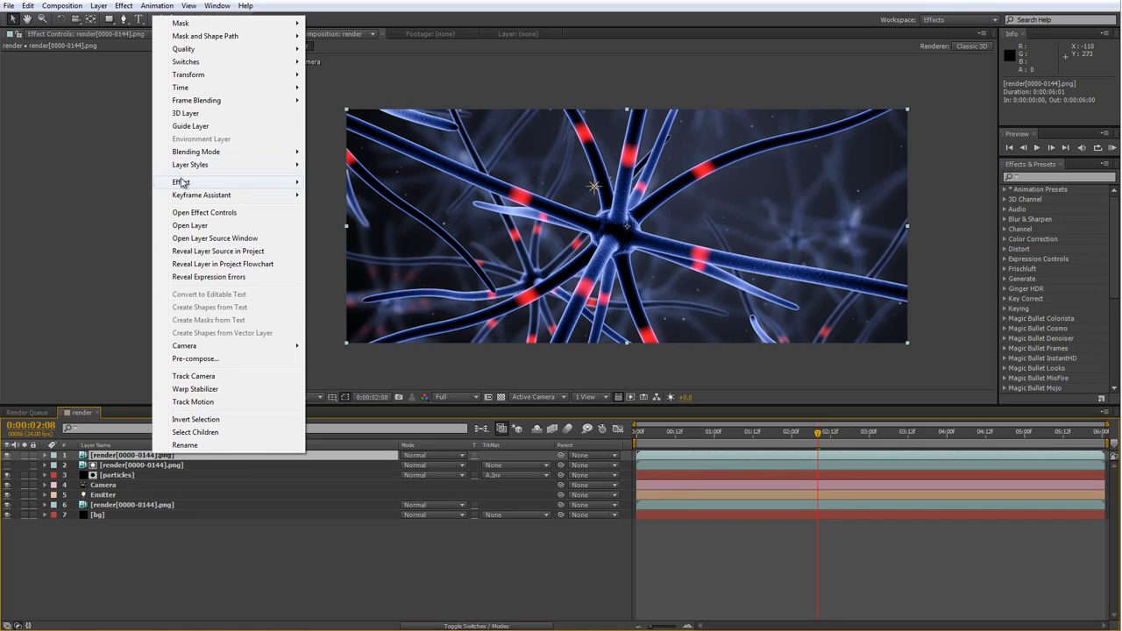
mouse_move(180, 182)
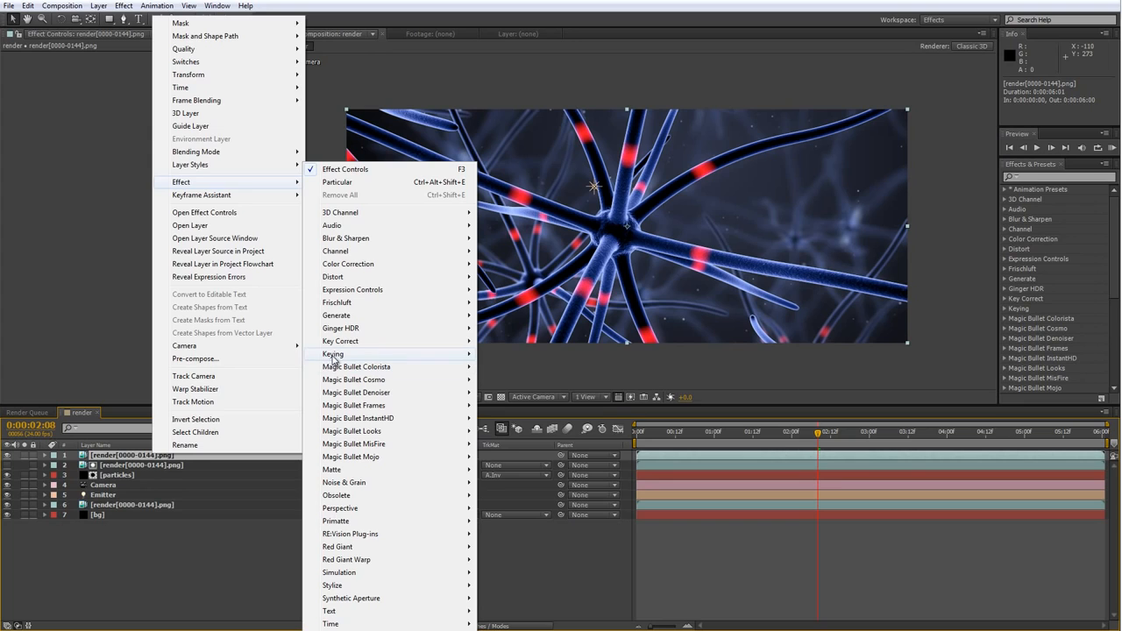
mouse_move(335, 360)
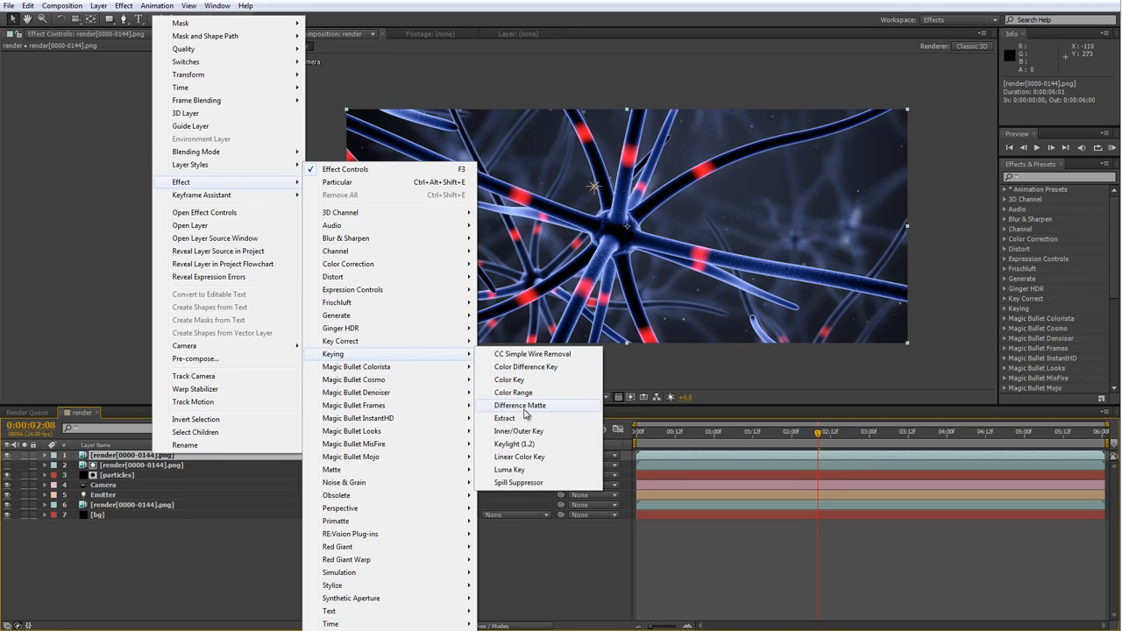
click(505, 418)
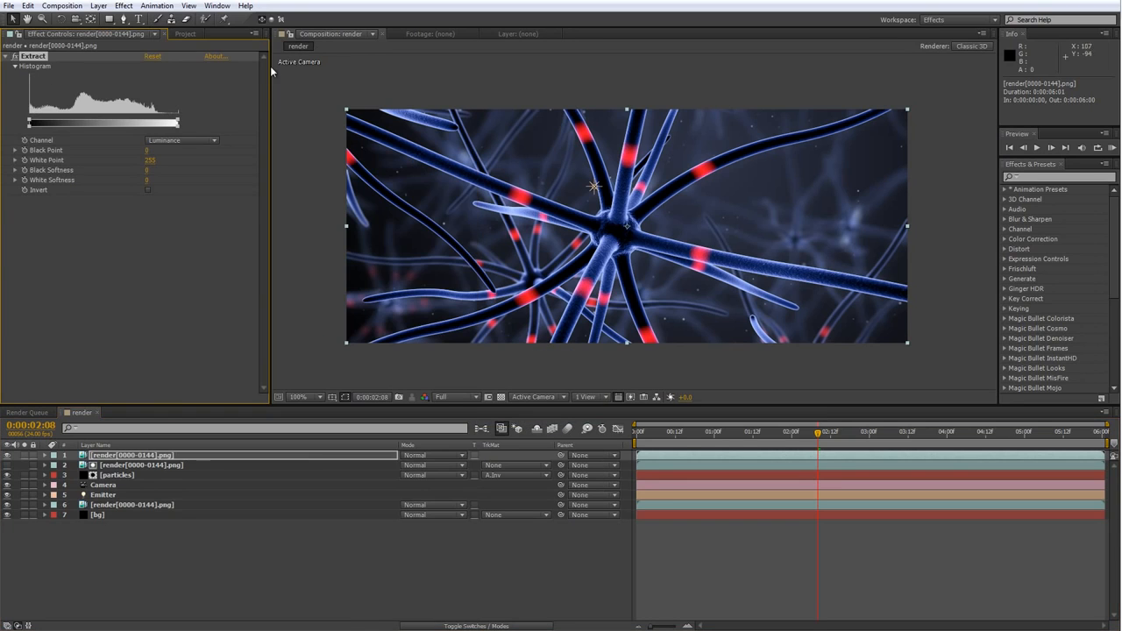
Set the Extract effect's channel to Red and solo the uppermost render sequence layer
click(170, 143)
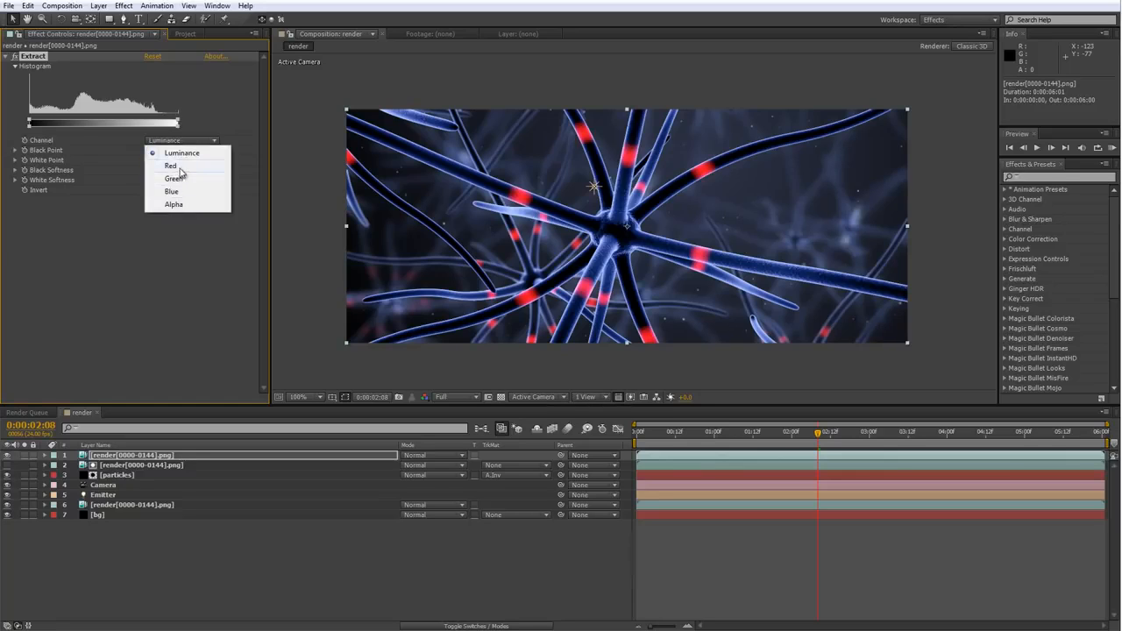
click(172, 166)
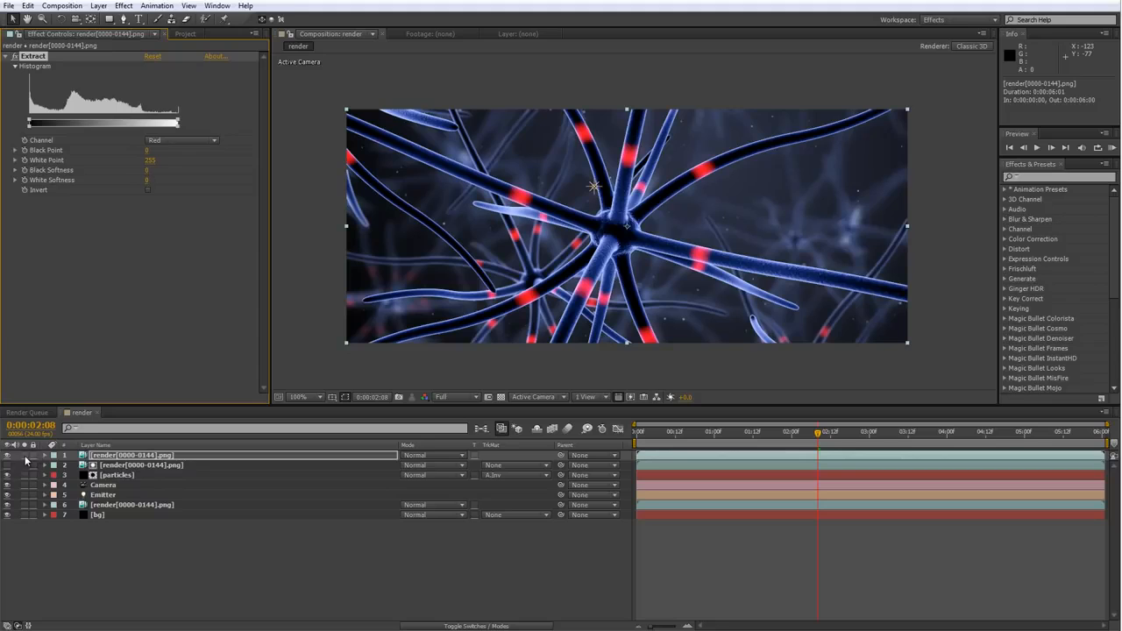
click(25, 456)
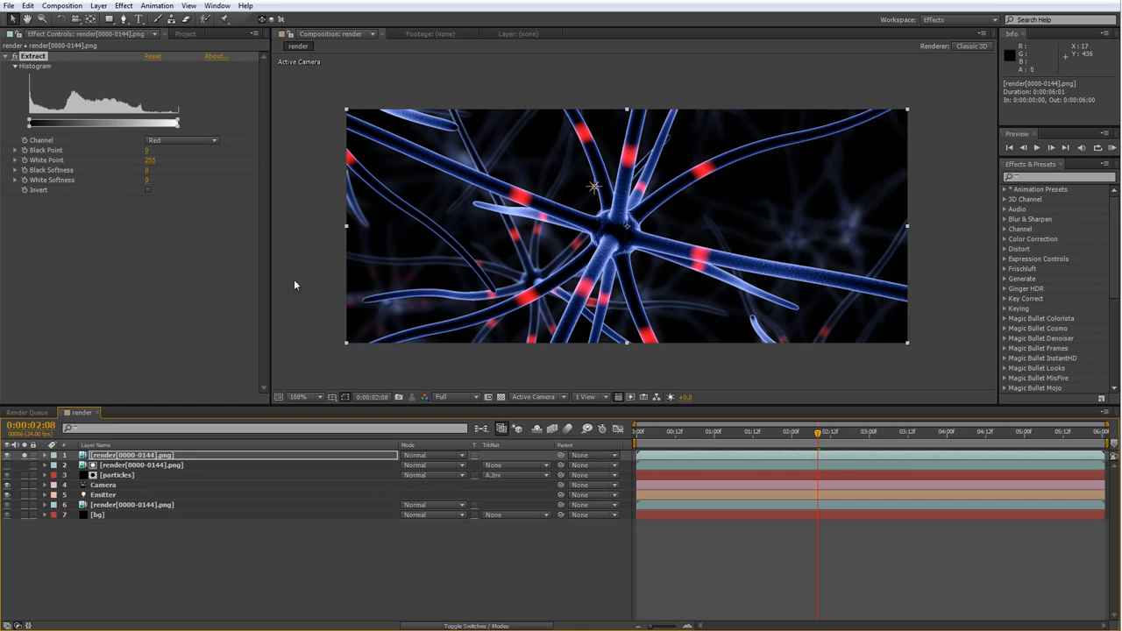
Isolate the red pulses by inverting the Extract effect with a White Point of 195, and check the result at other times
drag(149, 164, 59, 170)
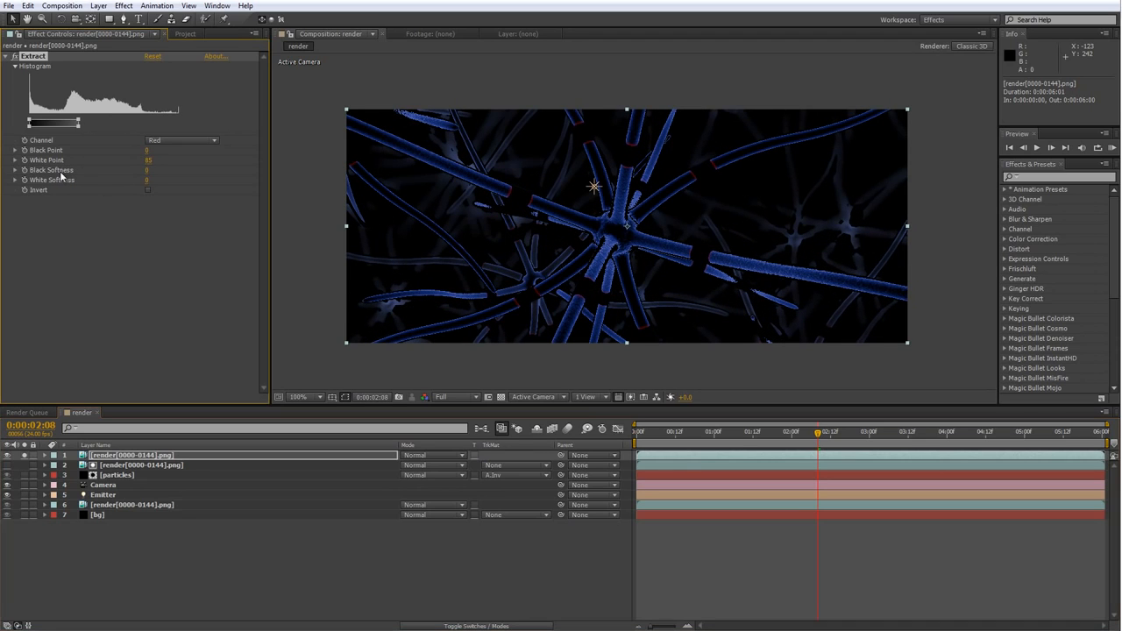
click(147, 189)
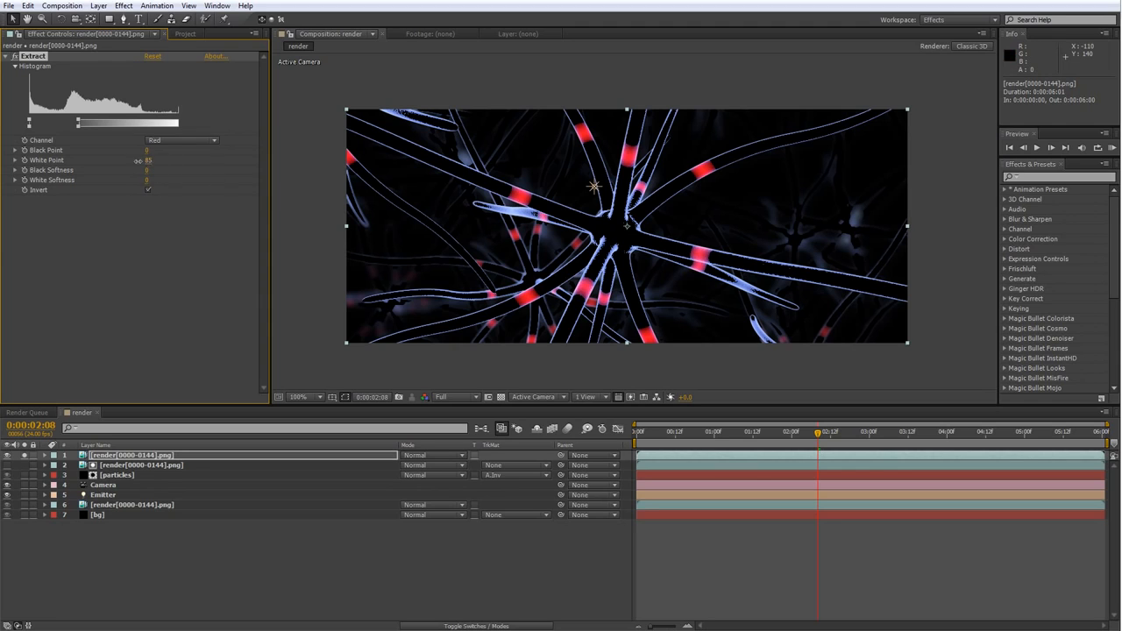
mouse_move(138, 161)
mouse_down()
mouse_move(98, 166)
mouse_move(221, 160)
mouse_move(213, 162)
mouse_up()
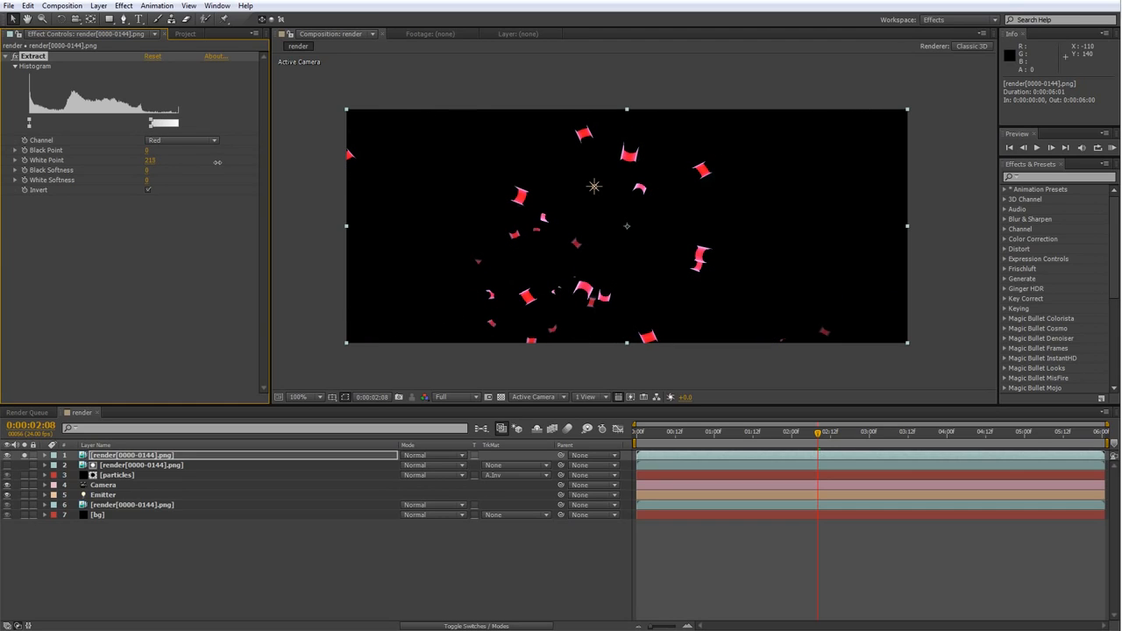
mouse_move(219, 163)
mouse_down()
mouse_move(200, 173)
mouse_move(211, 170)
mouse_up()
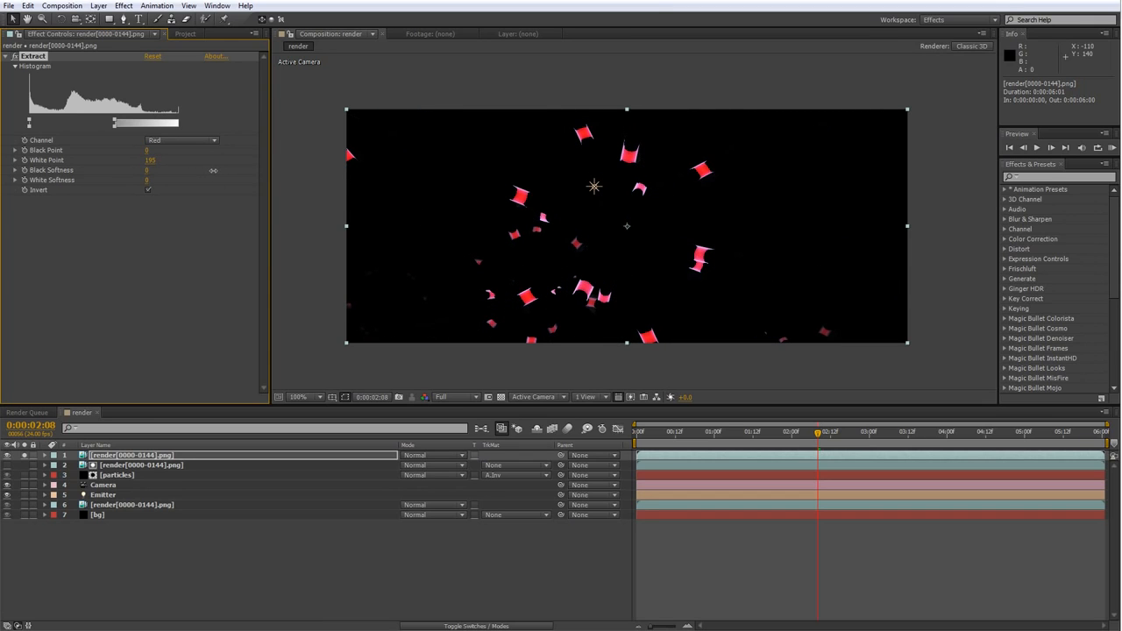
drag(821, 433, 947, 406)
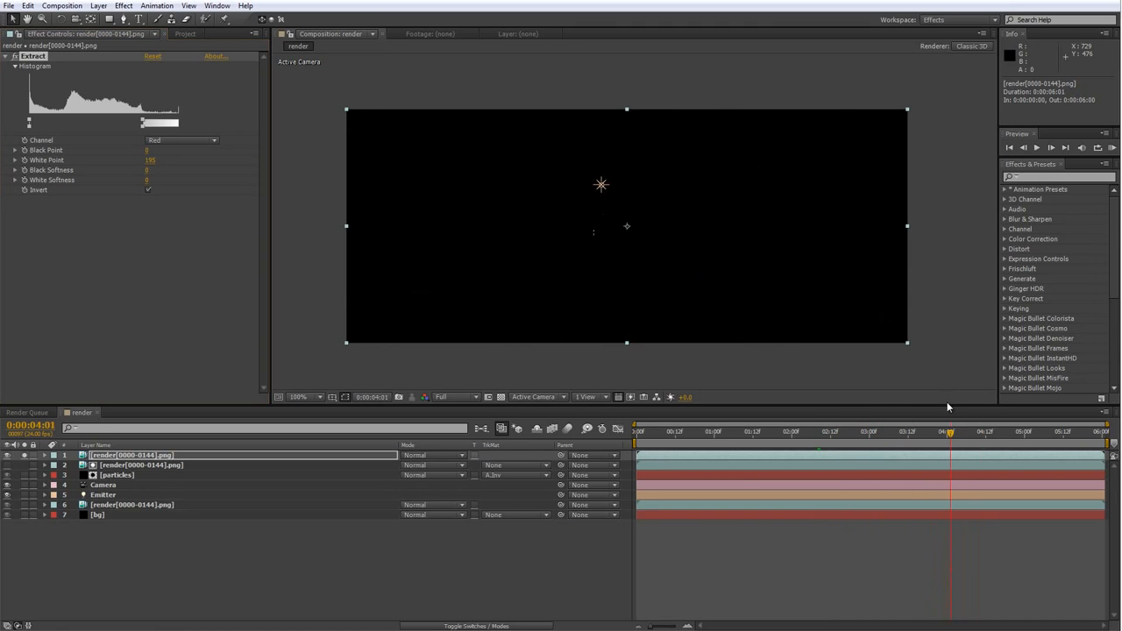
drag(786, 448, 813, 454)
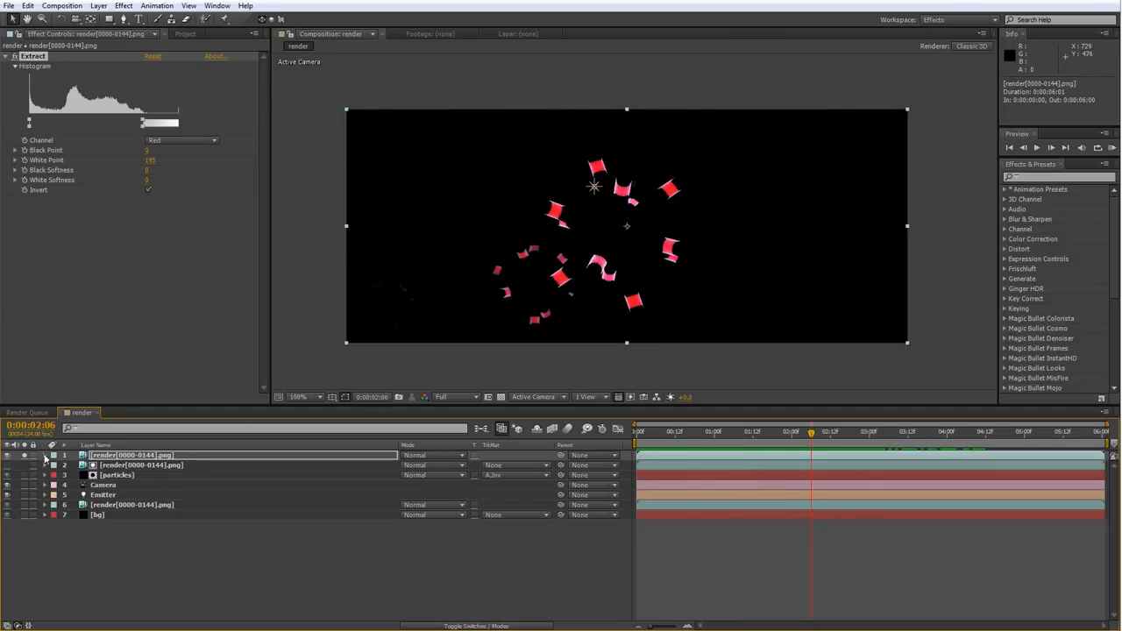
Unsolo the extracted pulse layer, set its blending mode to Screen and check it over the composite around 0:00:02:09
click(25, 456)
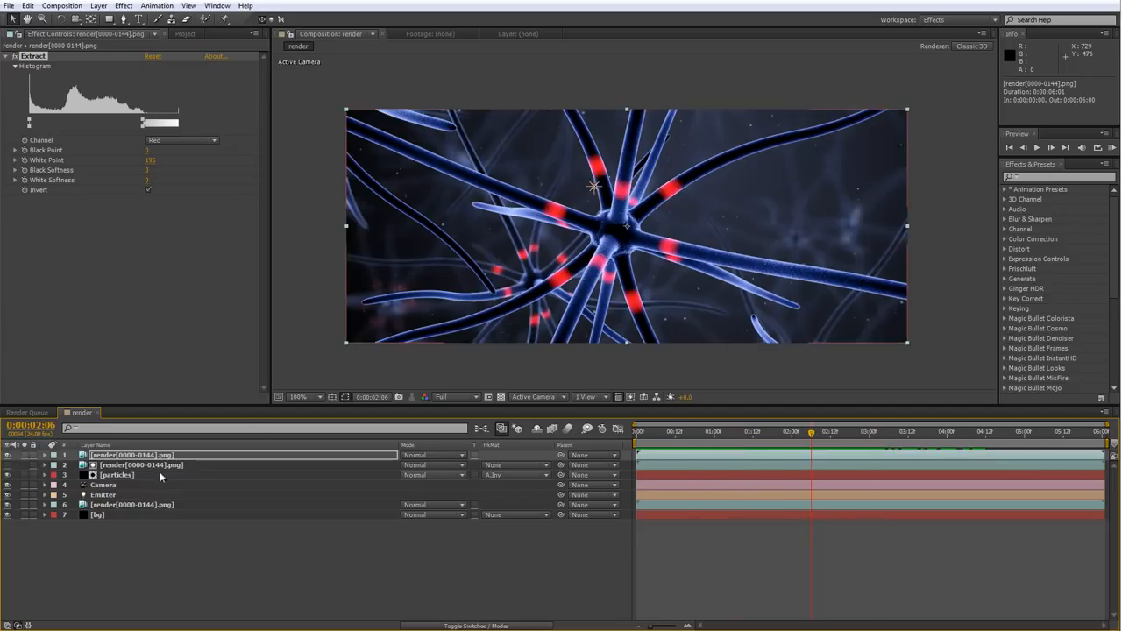
click(432, 457)
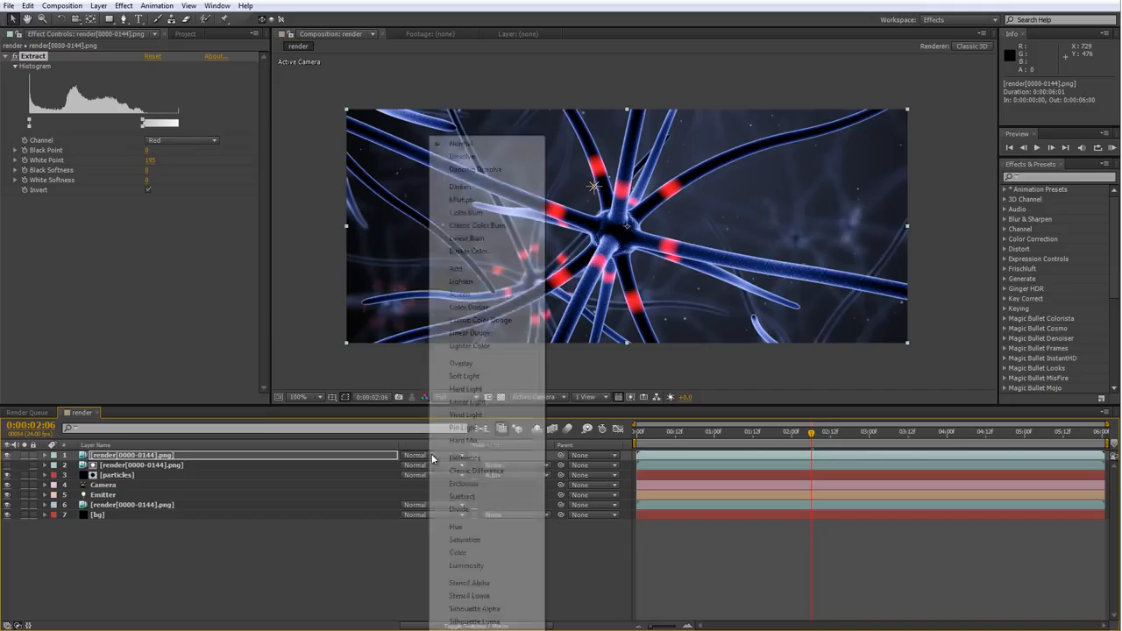
click(471, 296)
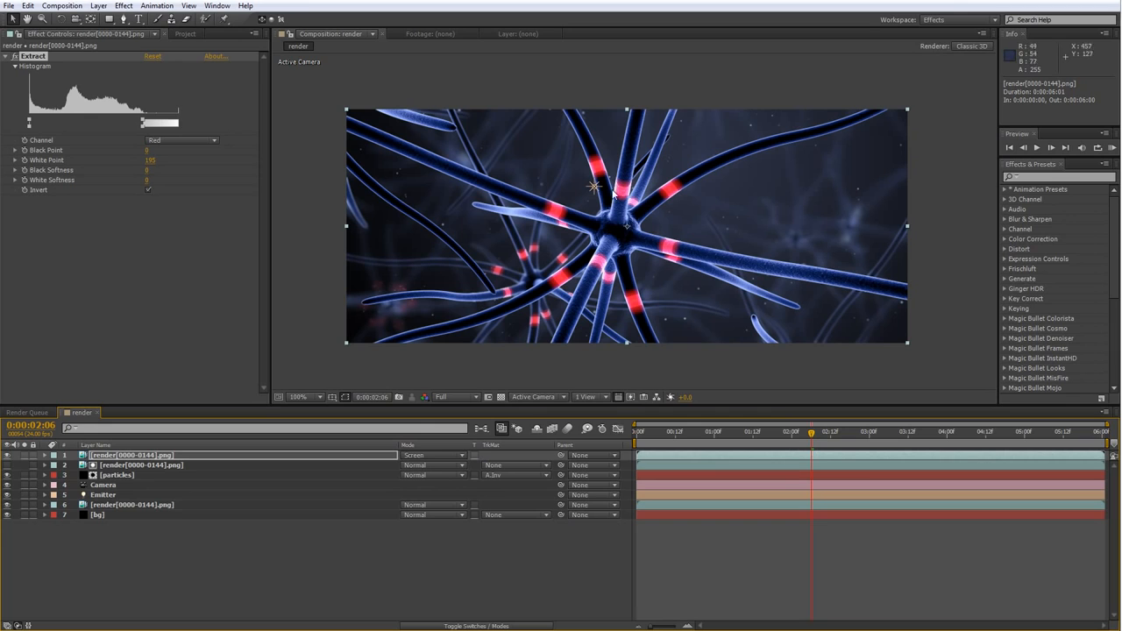
drag(794, 437, 823, 446)
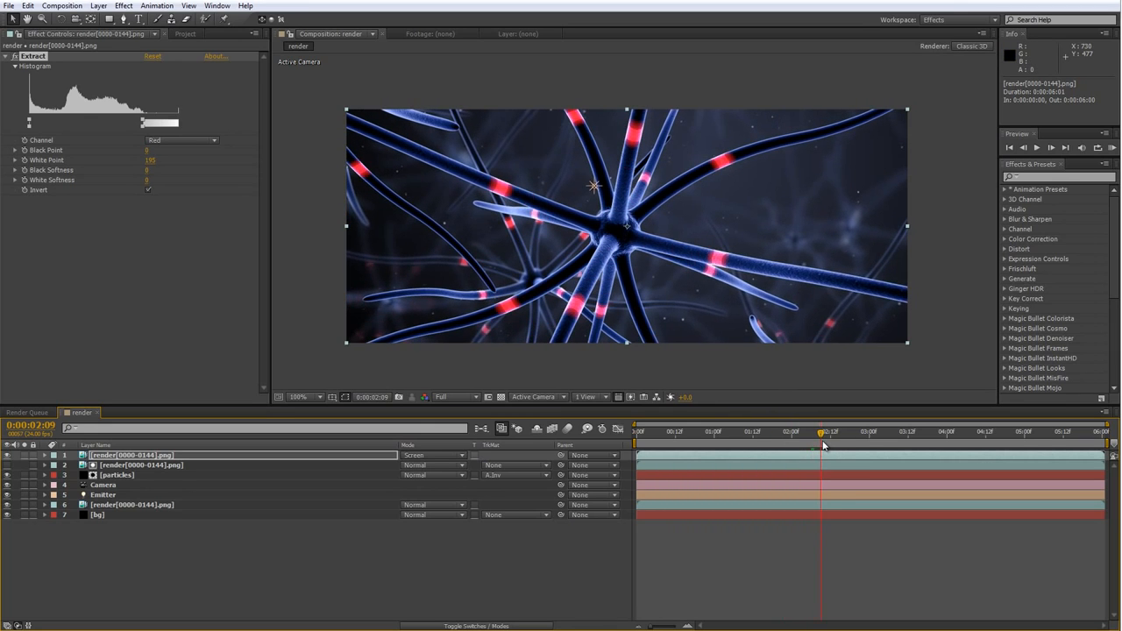
Apply Fast Blur to the extracted pulse layer with a Blurriness of 33
right_click(127, 456)
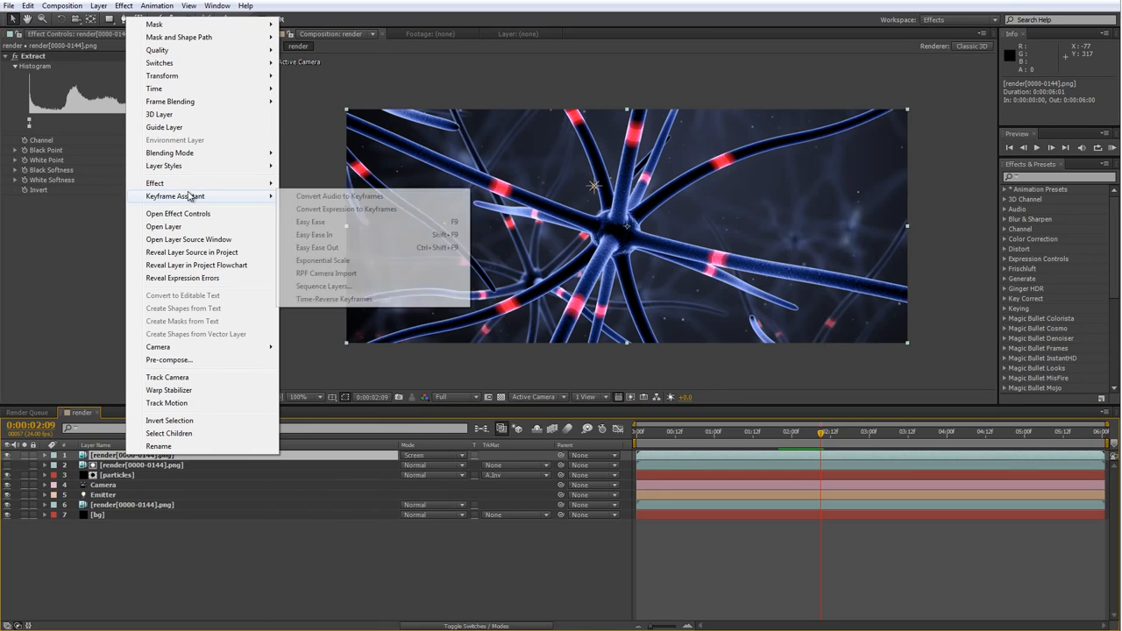
mouse_move(186, 184)
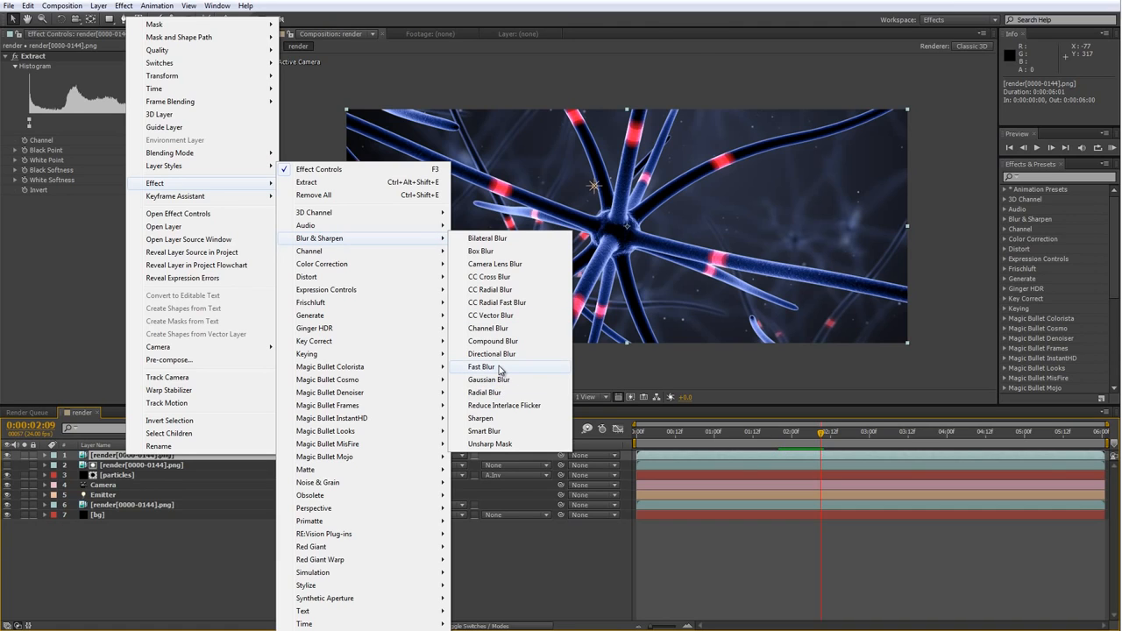
click(482, 366)
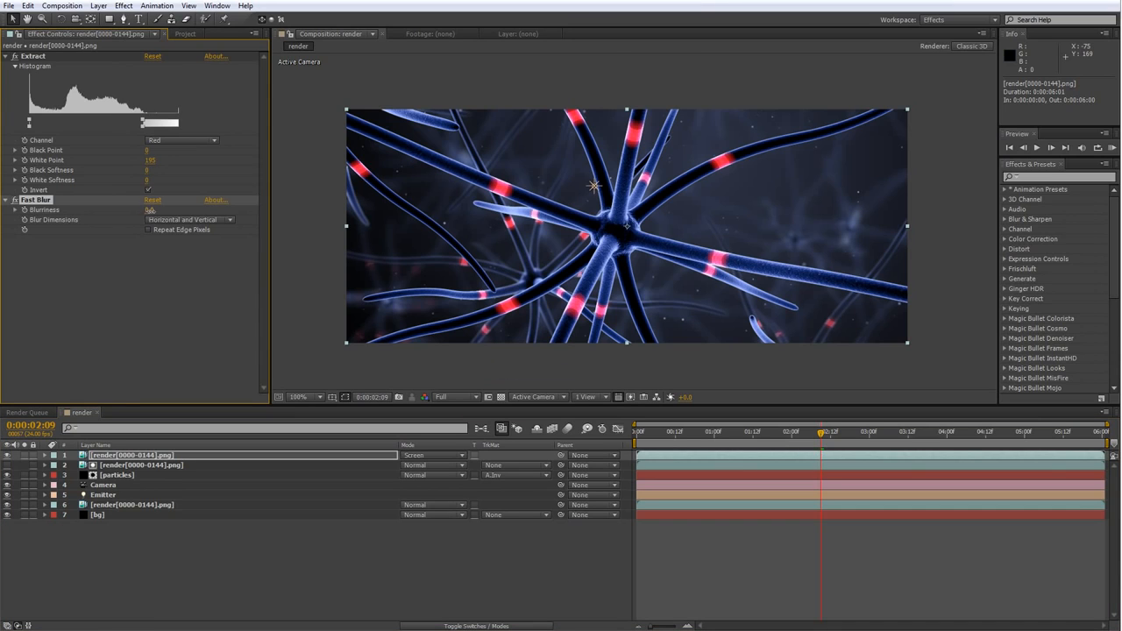
drag(150, 211, 174, 211)
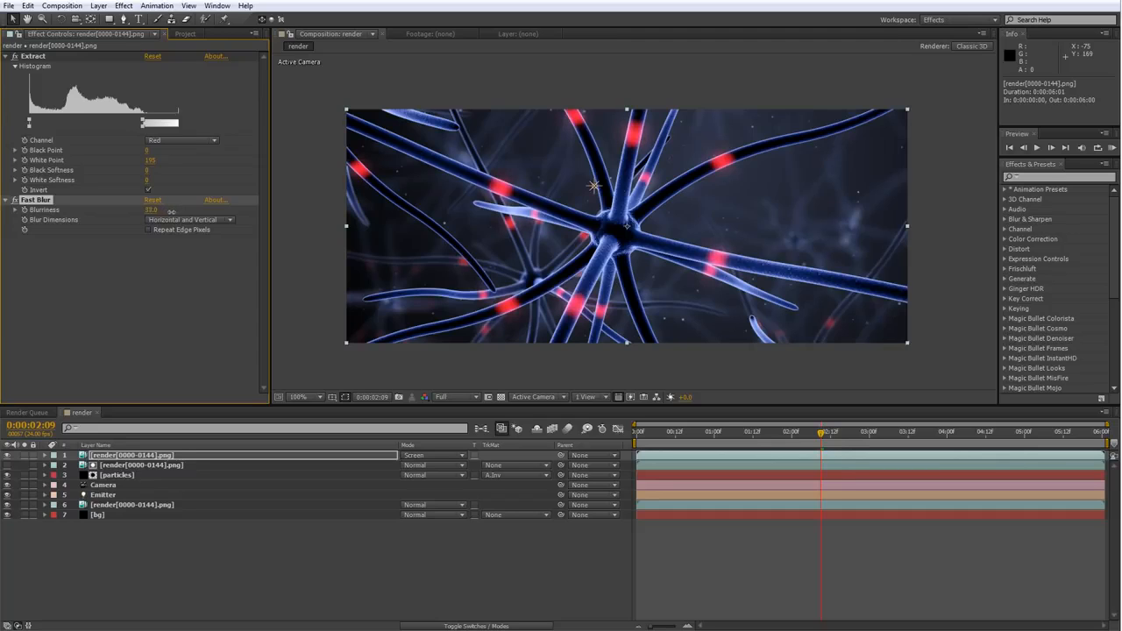
Change the blurred pulse layer's blending mode to Add and check the glow at different times
click(428, 455)
click(457, 269)
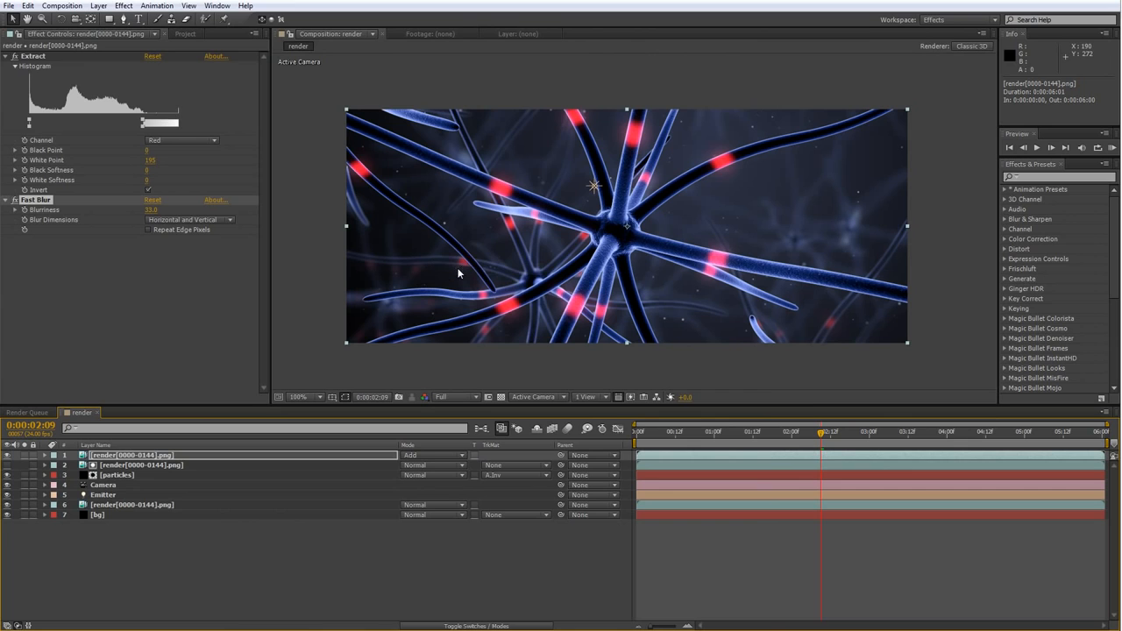
click(812, 439)
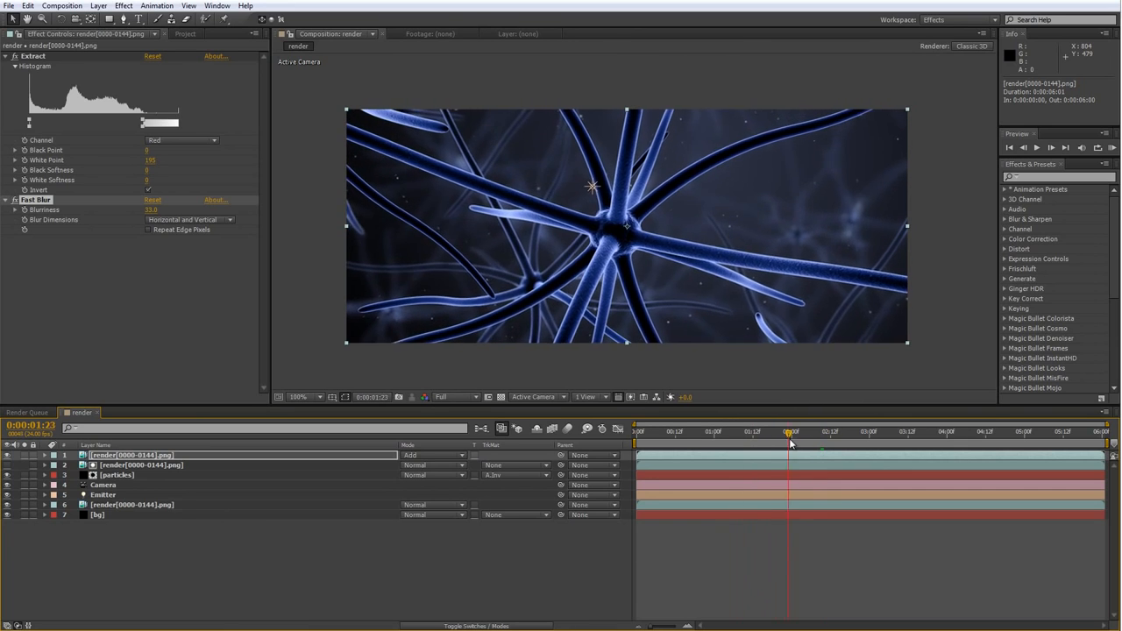
mouse_move(814, 442)
mouse_down()
mouse_move(840, 440)
mouse_move(814, 442)
mouse_up()
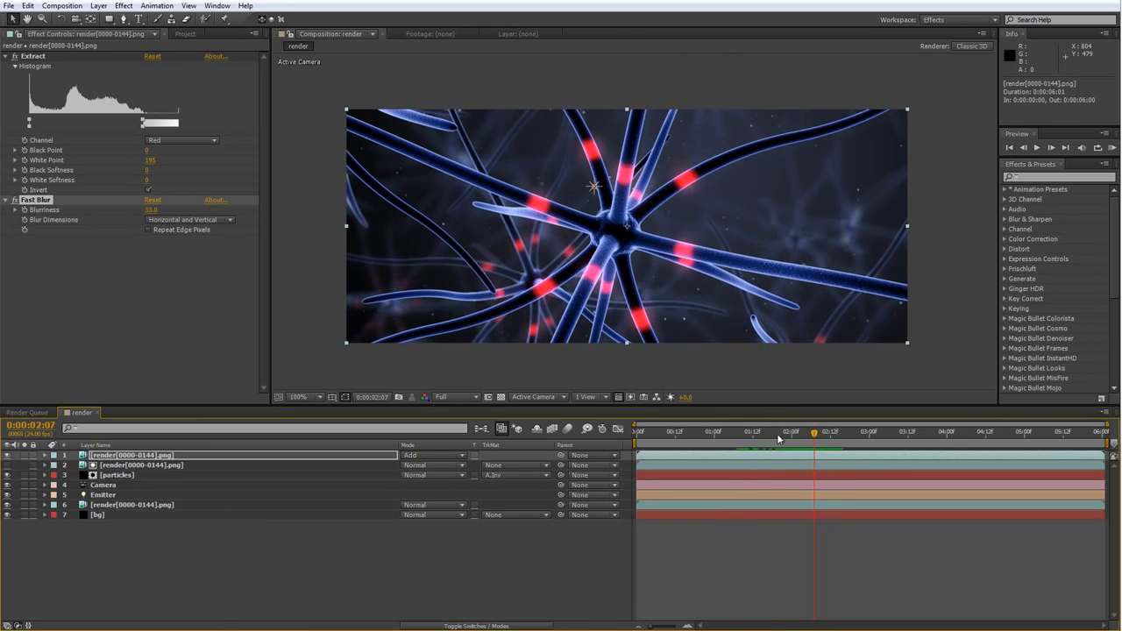
Compare the composite with and without the pulse glow layer, and set its Fast Blur Blurriness to 51
click(7, 455)
click(7, 455)
drag(150, 210, 159, 210)
Duplicate the pulse glow layer, set the copy's Fast Blur Blurriness to 20 and check the glow across the animation
click(141, 456)
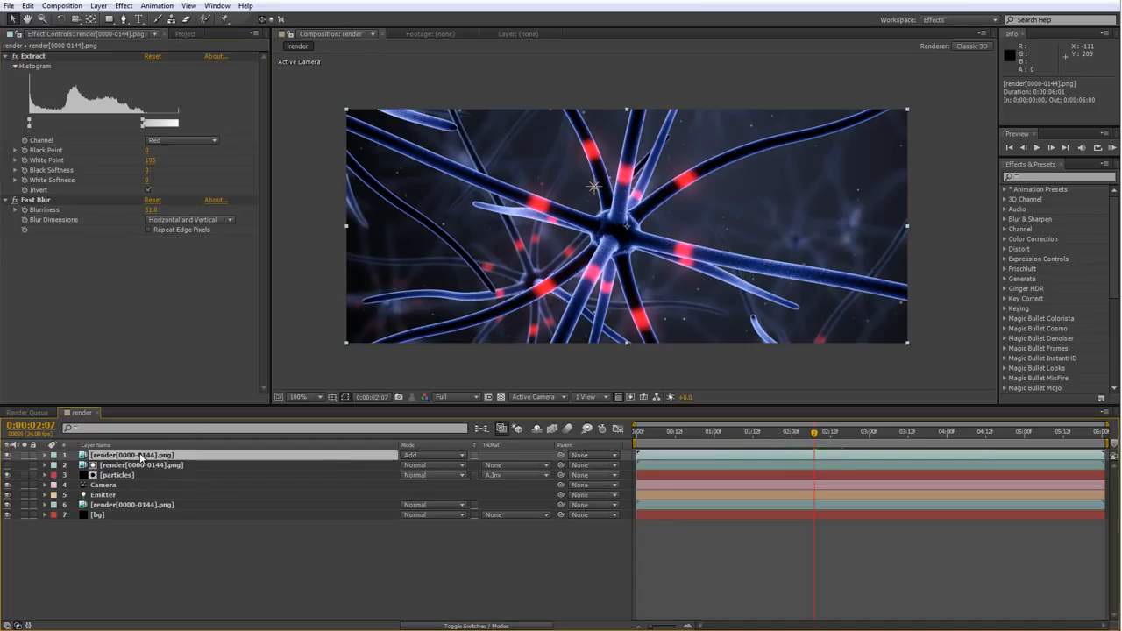
key(ctrl+d)
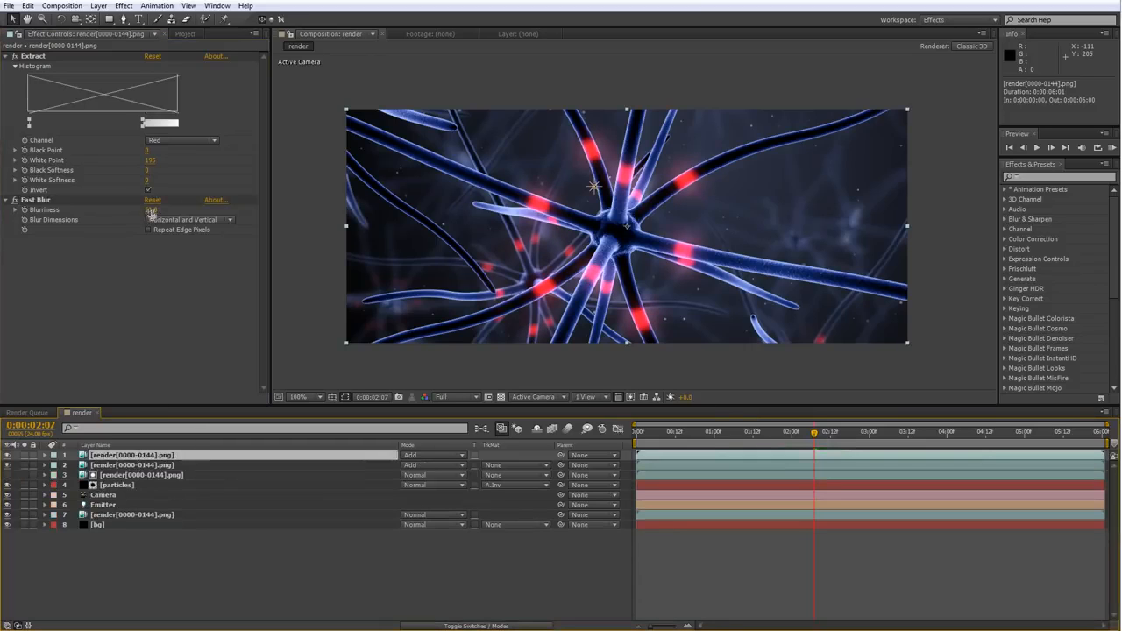
drag(150, 209, 132, 211)
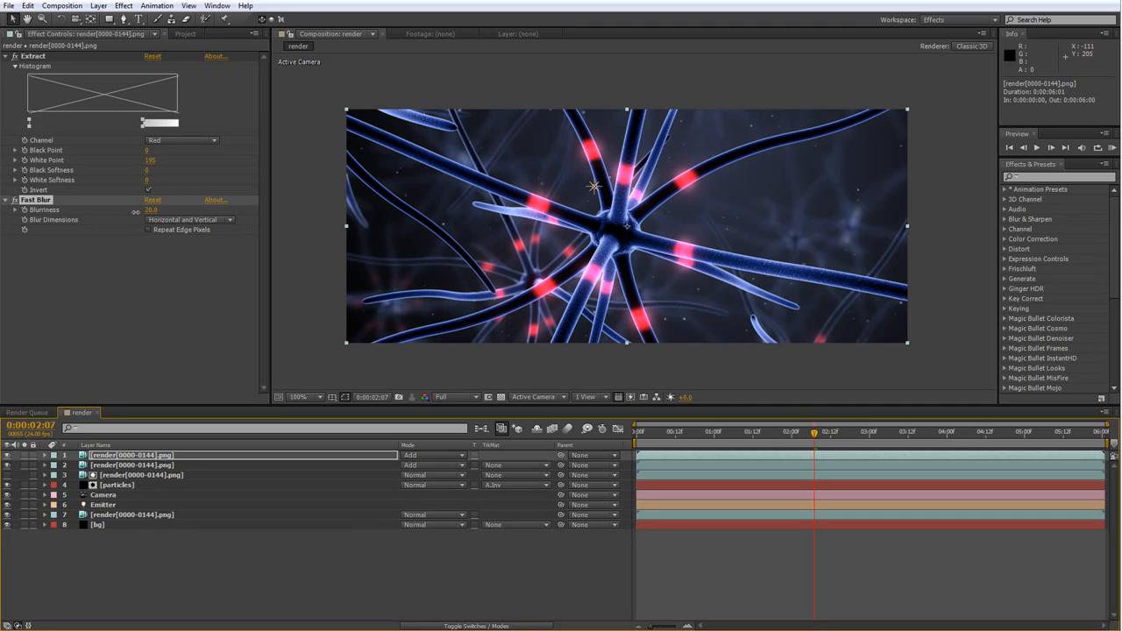
drag(136, 211, 136, 211)
click(783, 431)
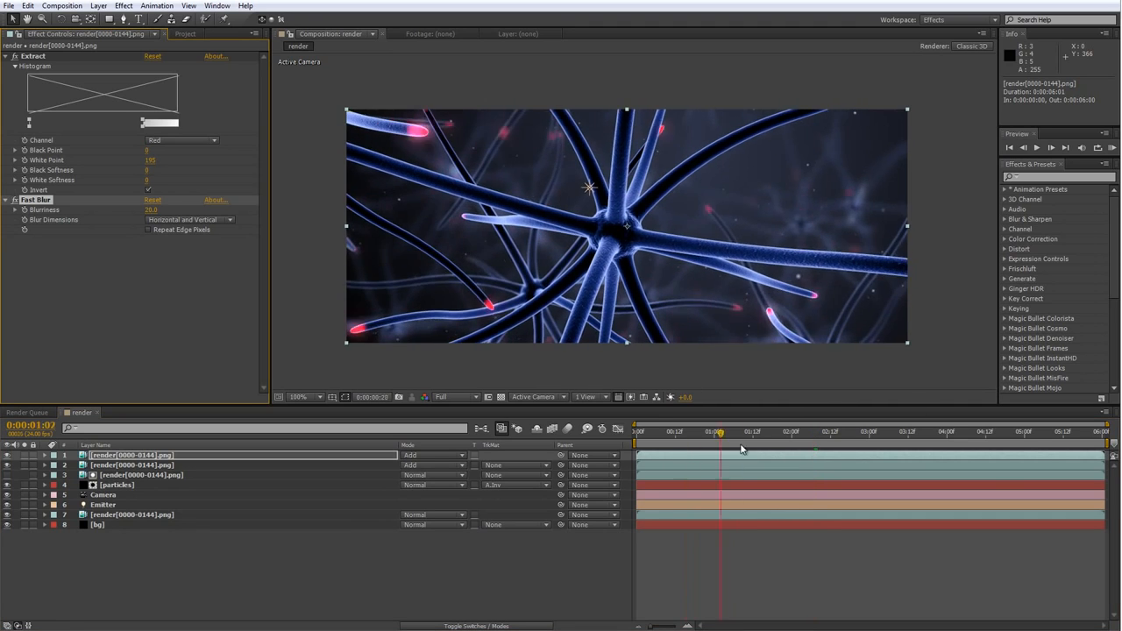
drag(795, 452, 905, 455)
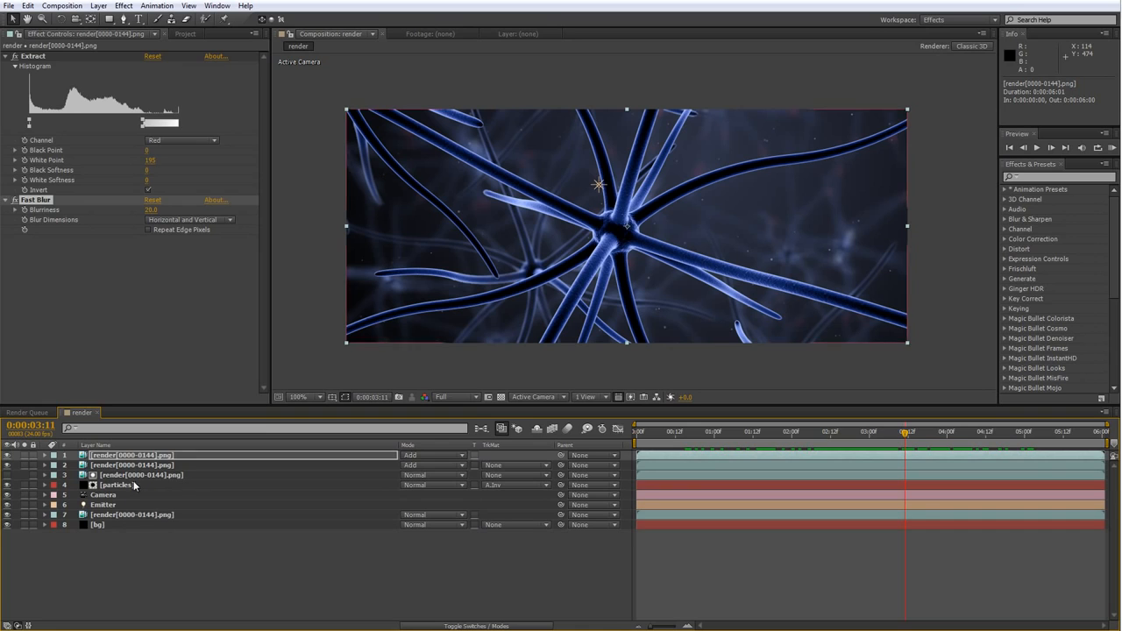
Try the Glow effect on the base render sequence layer at 0:00:00:21 and undo it
click(148, 516)
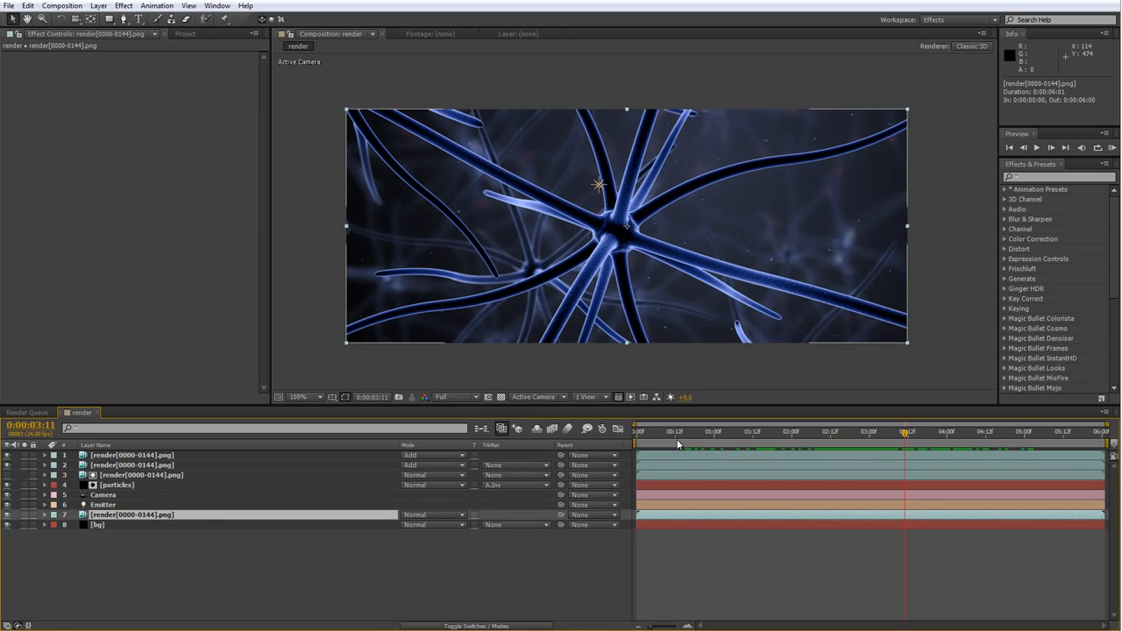
drag(662, 433, 704, 443)
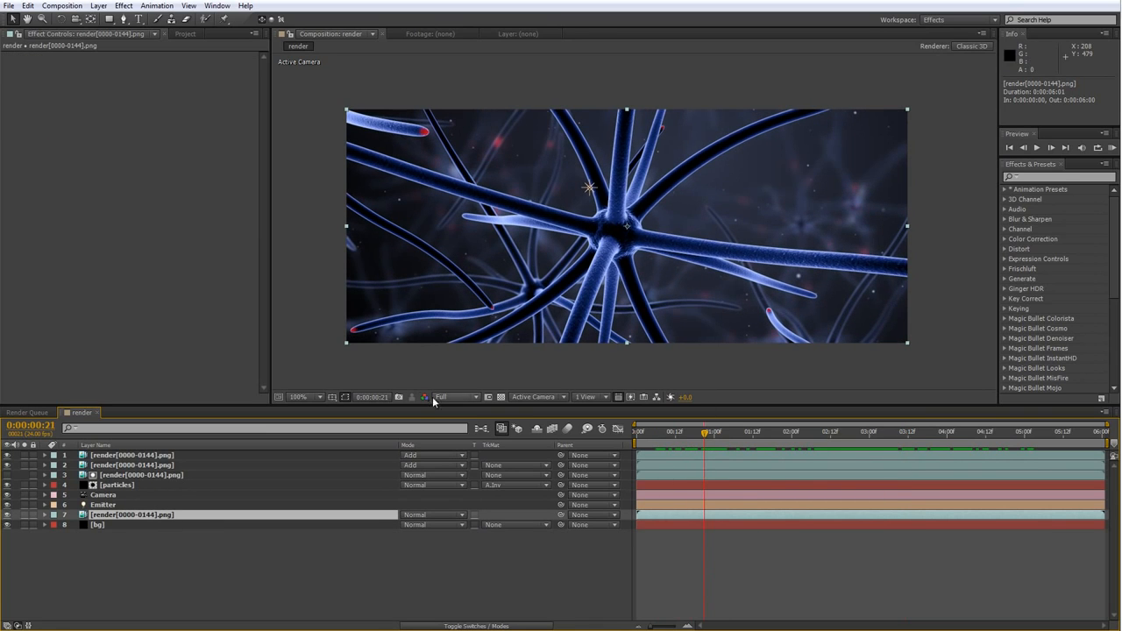
right_click(120, 515)
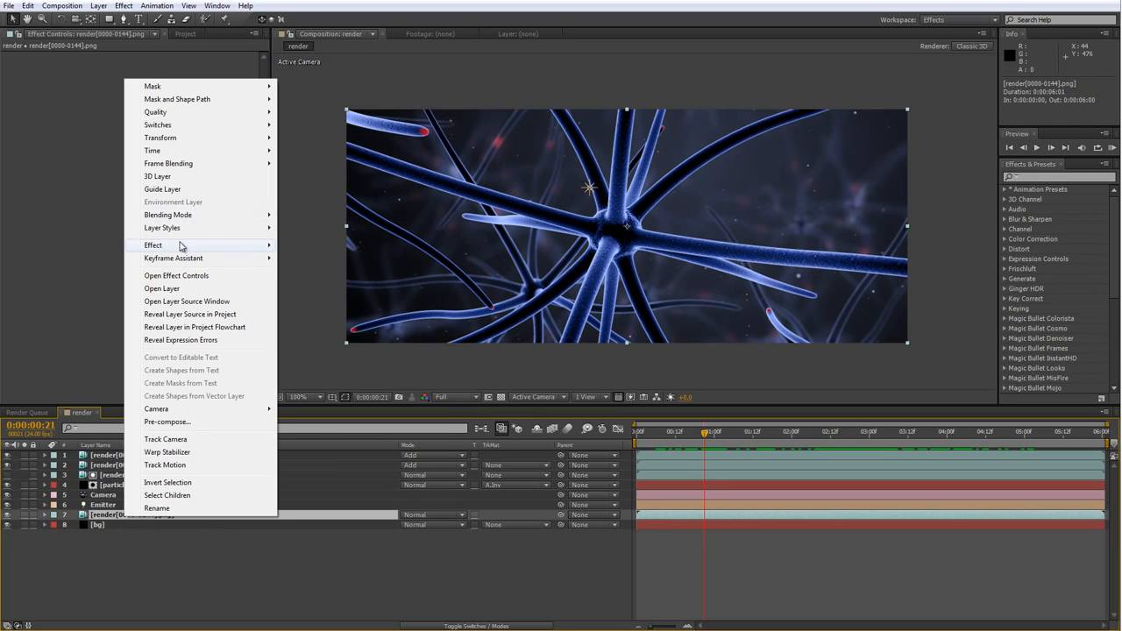
mouse_move(182, 246)
mouse_move(349, 243)
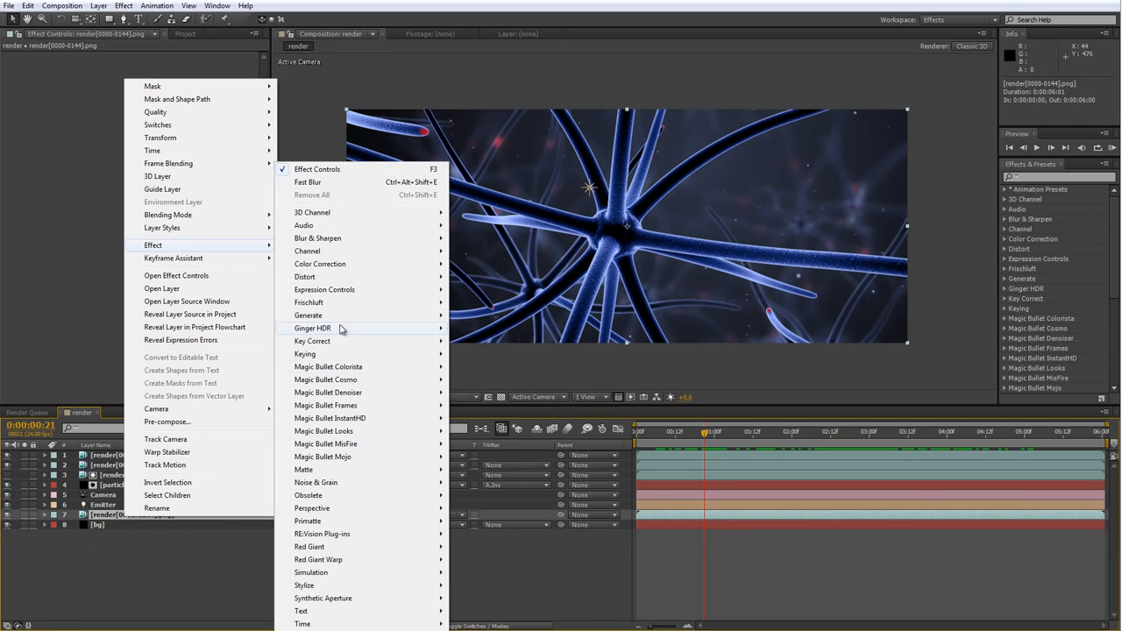
mouse_move(324, 585)
click(488, 482)
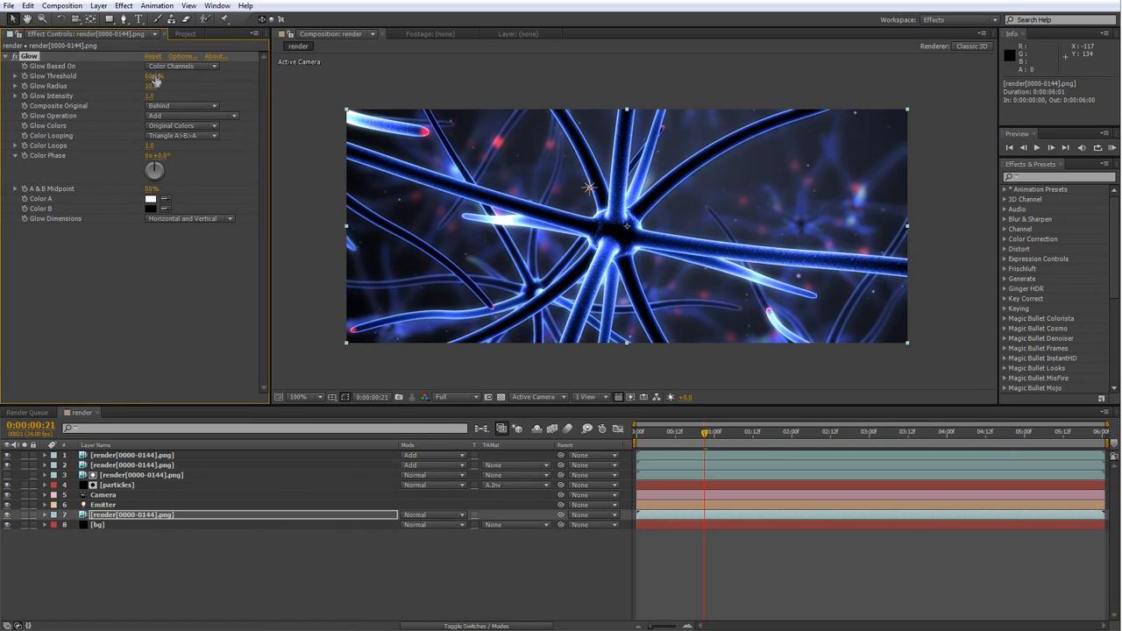
mouse_move(160, 76)
mouse_down()
mouse_move(208, 82)
mouse_move(153, 94)
mouse_up()
key(ctrl+z)
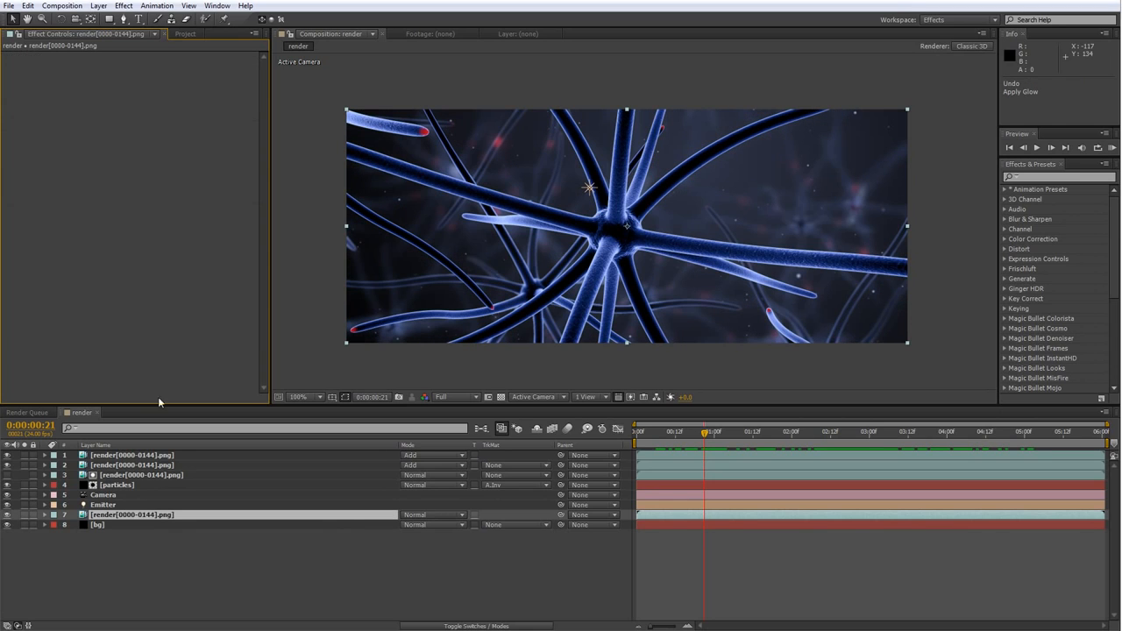
Duplicate the base render sequence layer and apply Fast Blur to the upper copy
click(130, 517)
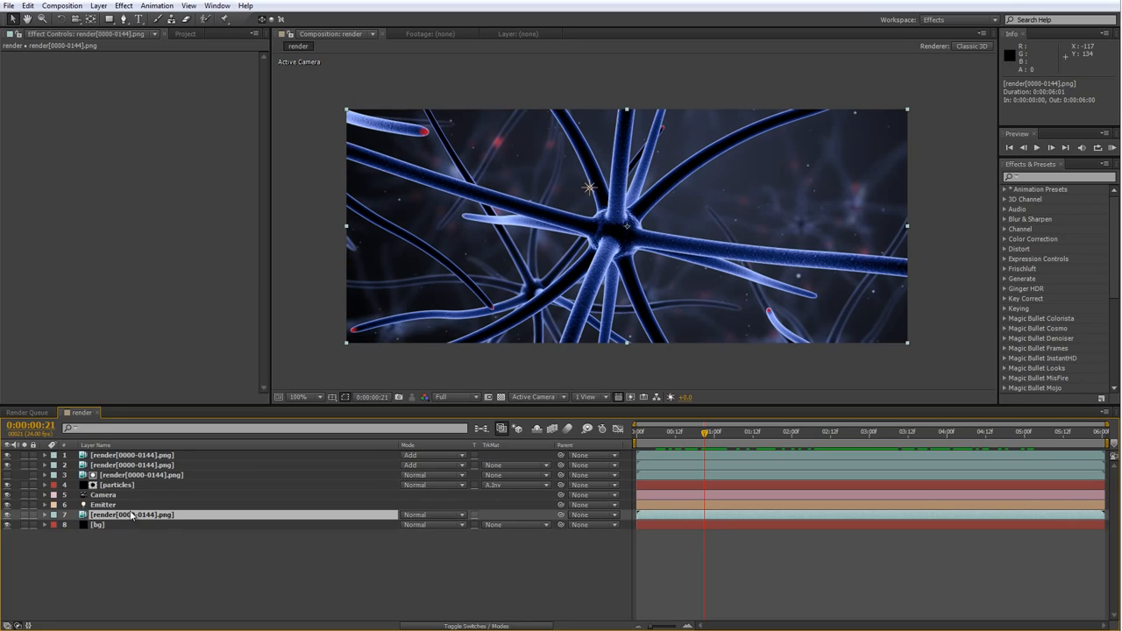
key(ctrl+d)
right_click(131, 518)
mouse_move(212, 245)
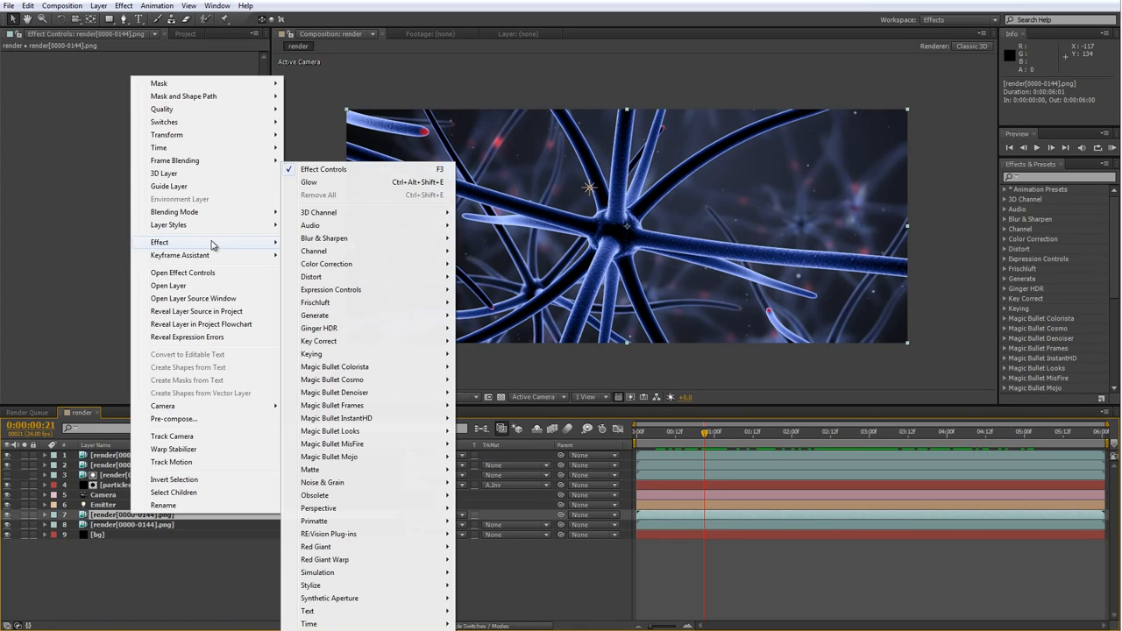
mouse_move(324, 239)
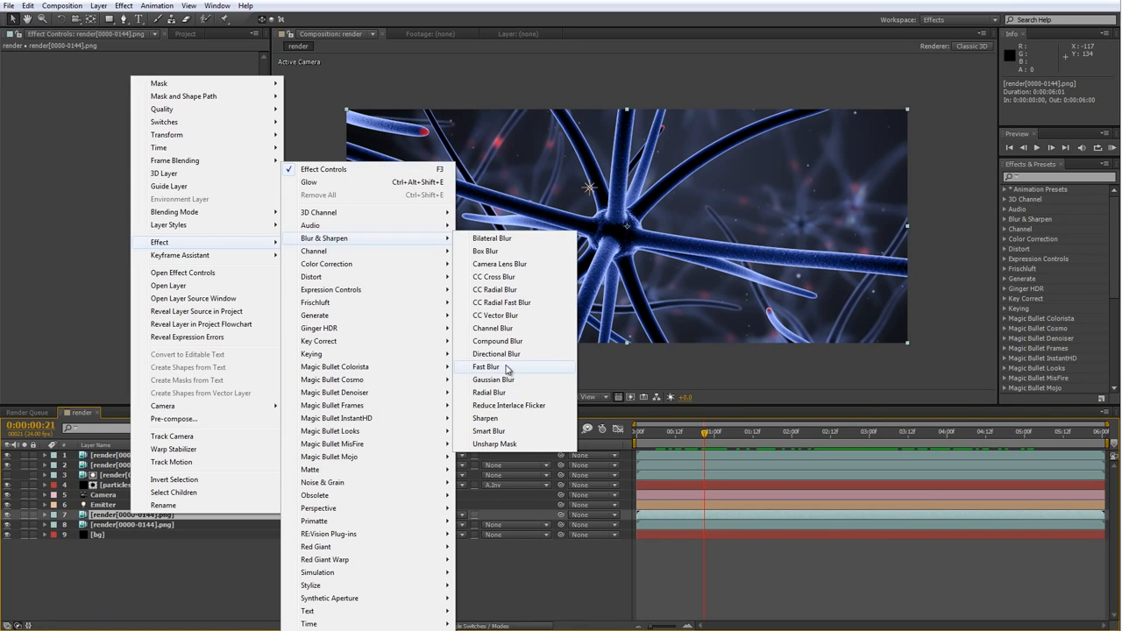
click(487, 366)
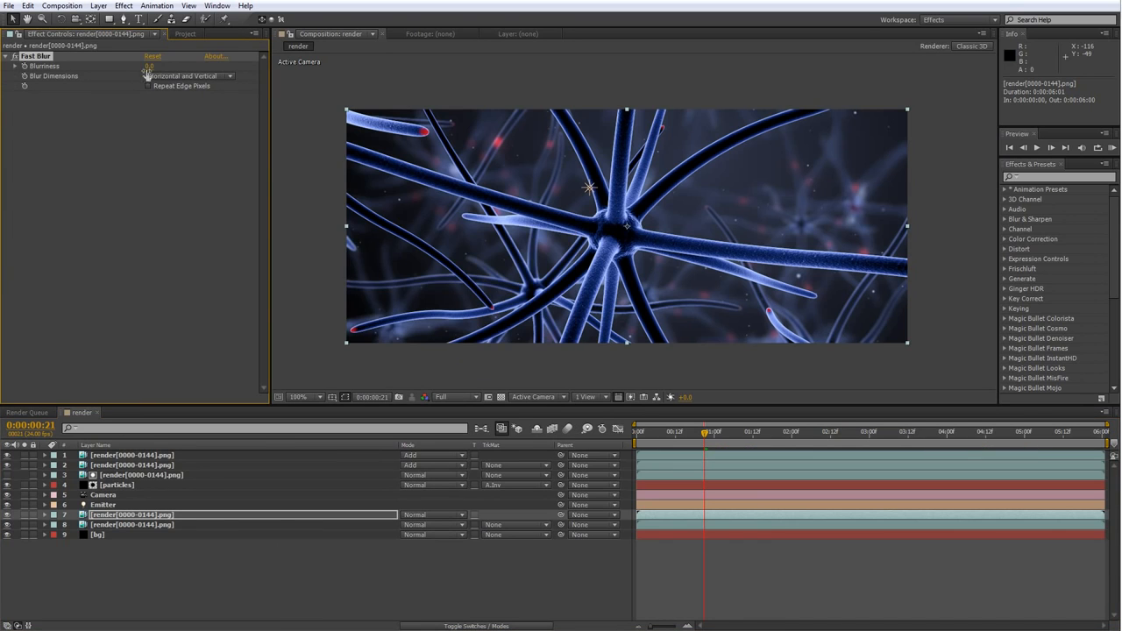
Set the upper base render copy's Fast Blur Blurriness to 40 and its blending mode to Add
drag(147, 72, 178, 71)
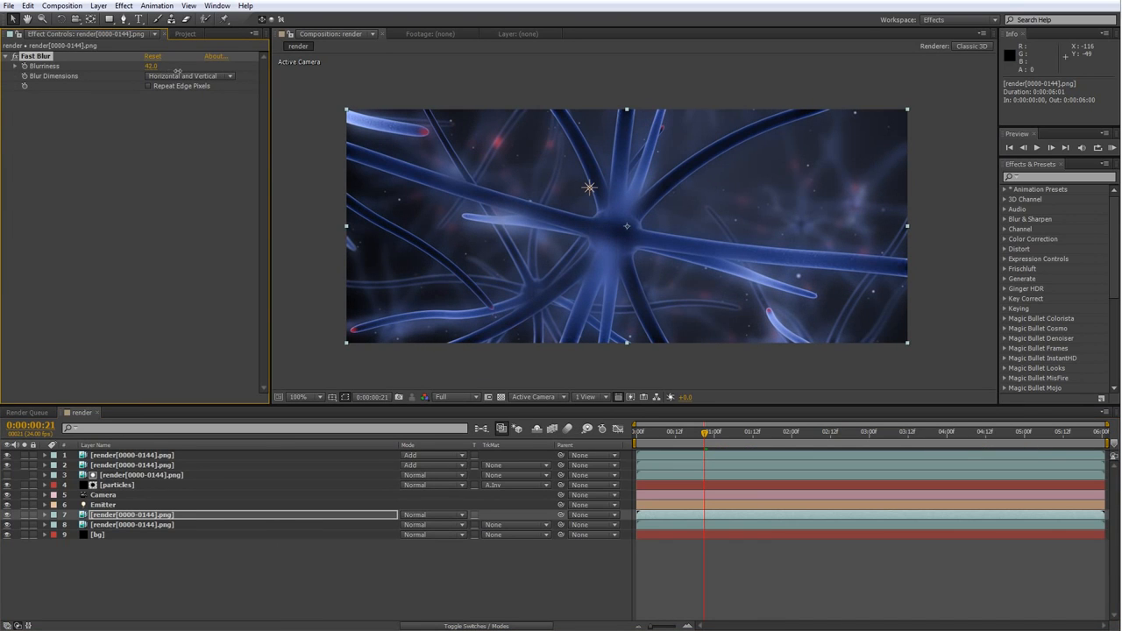
click(420, 514)
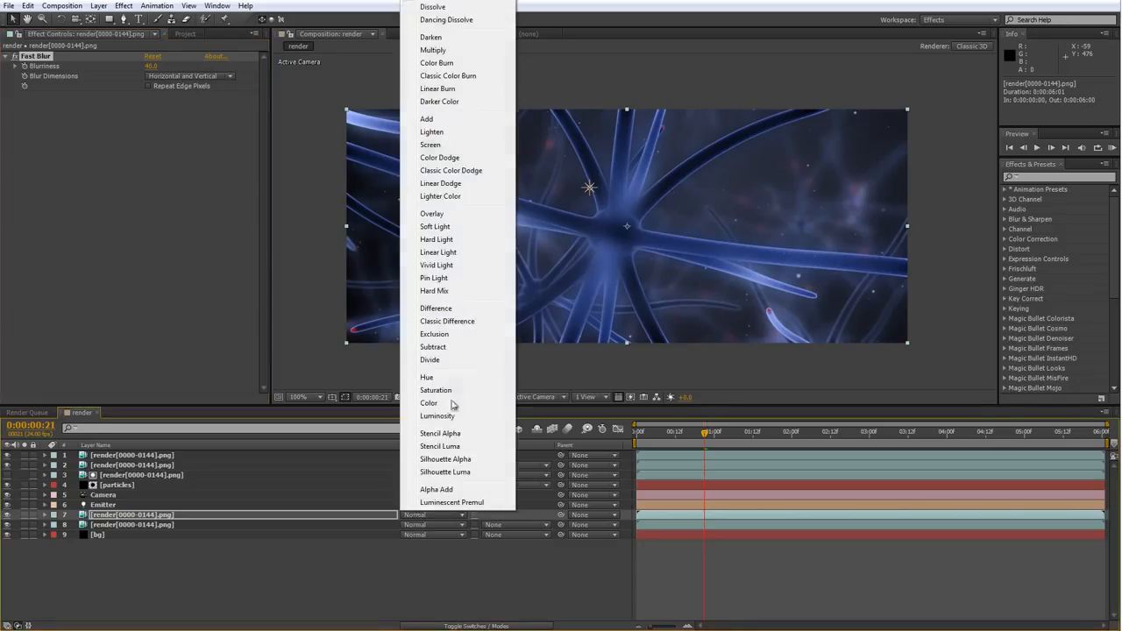
click(432, 119)
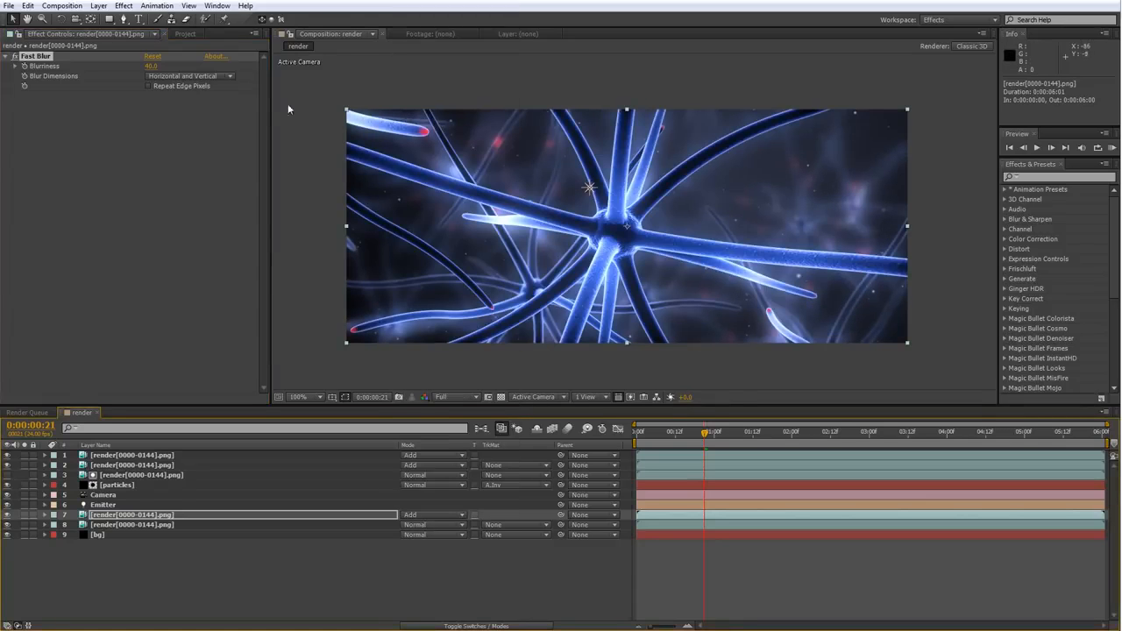
Set the blurred render copy's Opacity to 50% and check the glow across the animation
key(t)
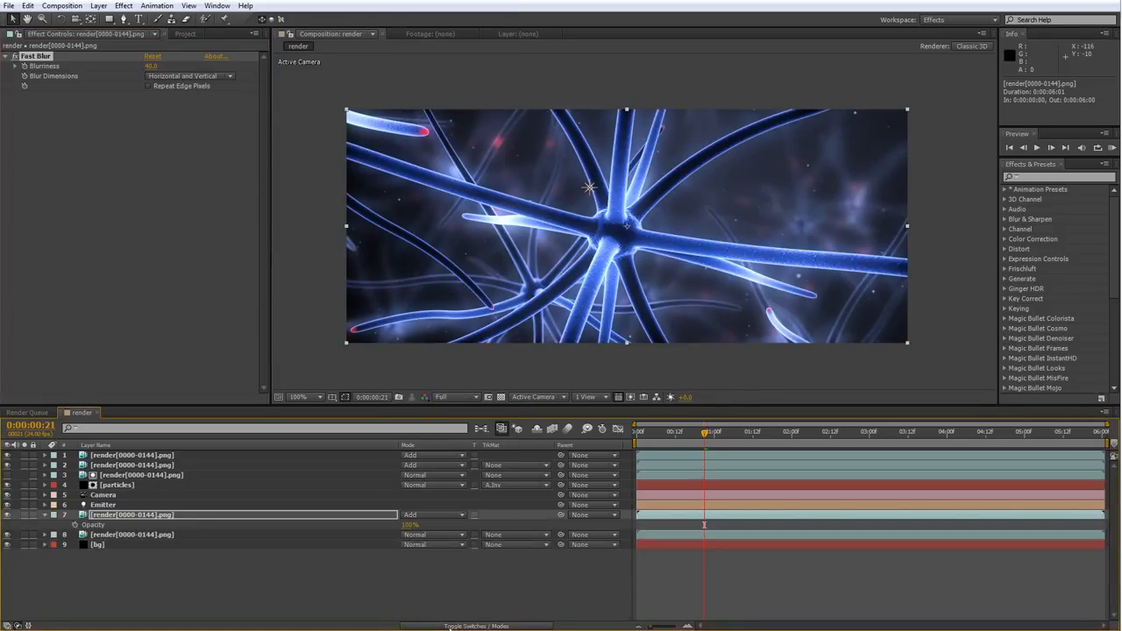
click(405, 525)
text(50)
click(389, 604)
key(space)
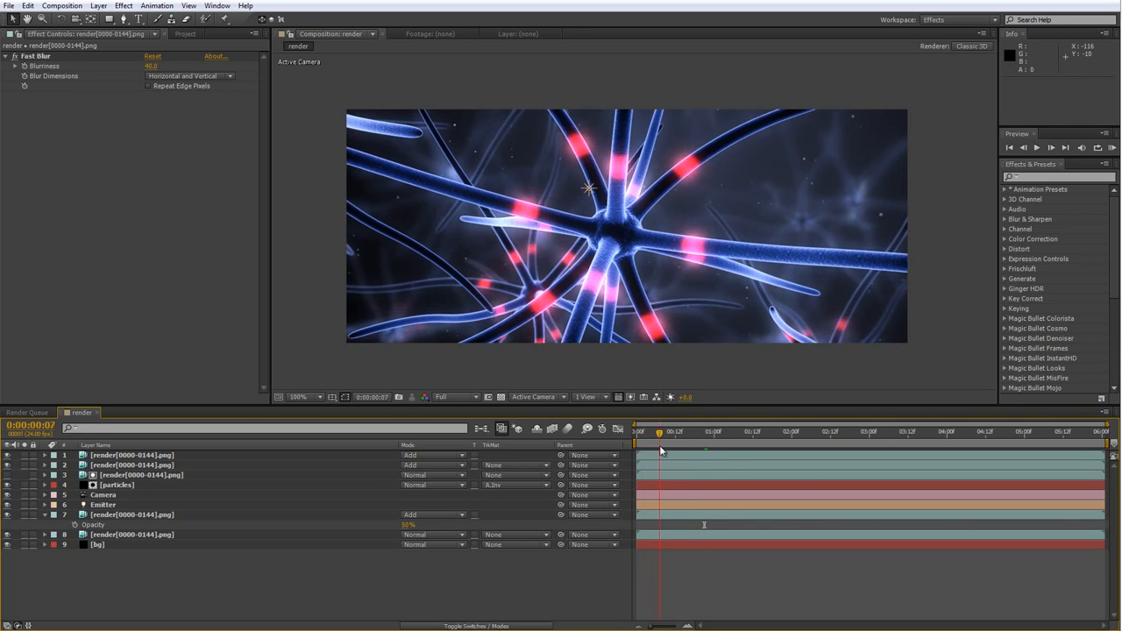
drag(727, 443, 976, 417)
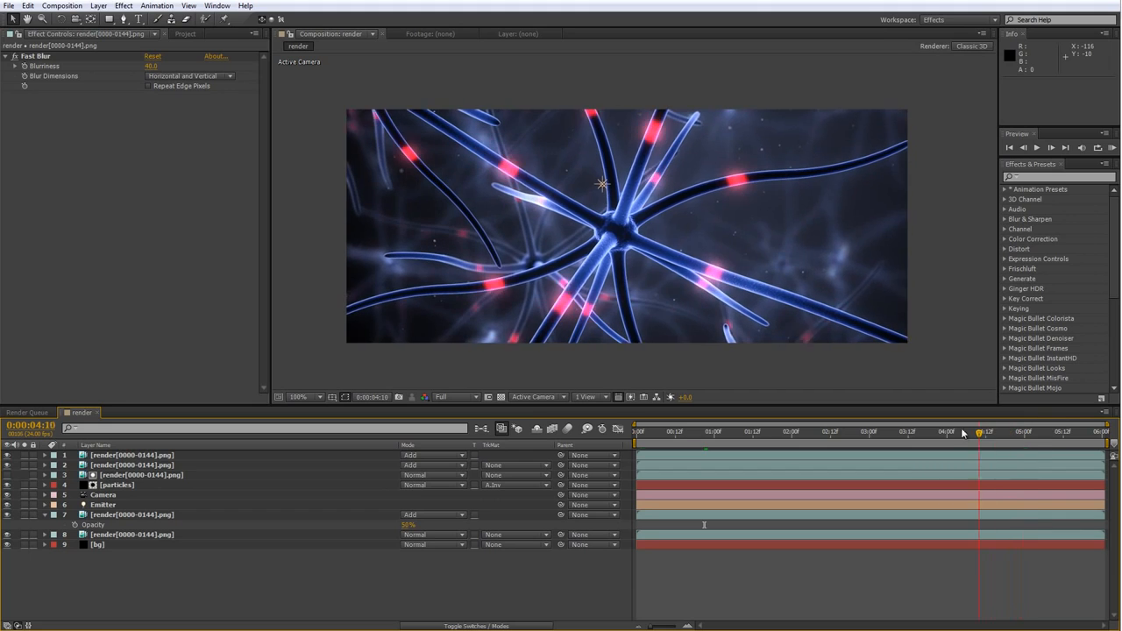
Create an adjustment layer above all other layers and apply the Curves effect to it
right_click(187, 568)
mouse_move(318, 444)
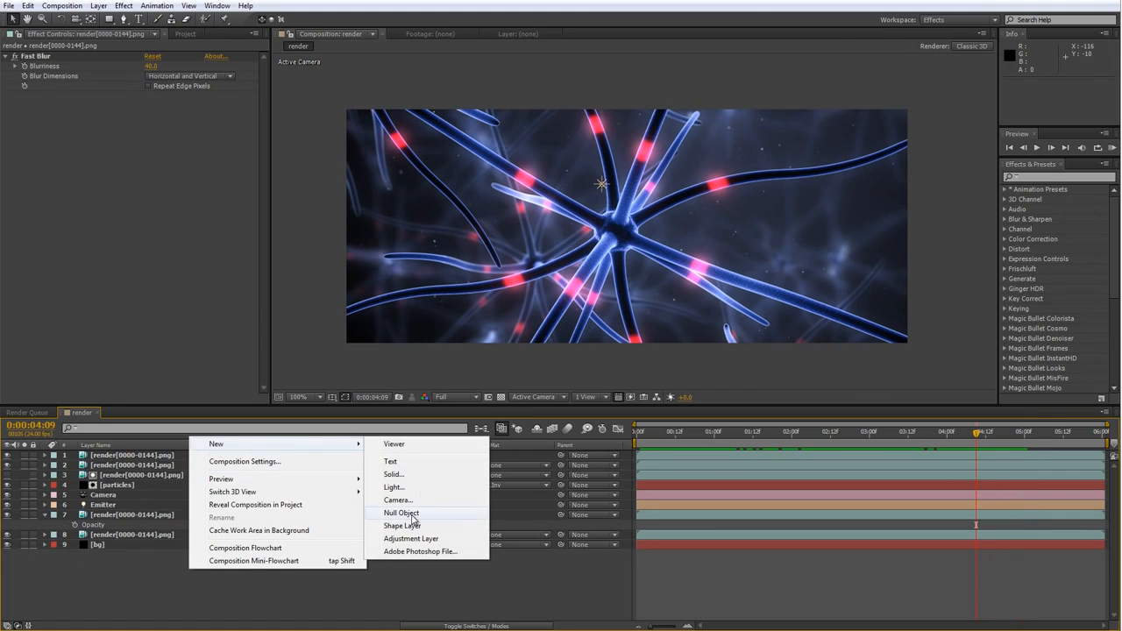
click(413, 538)
right_click(175, 454)
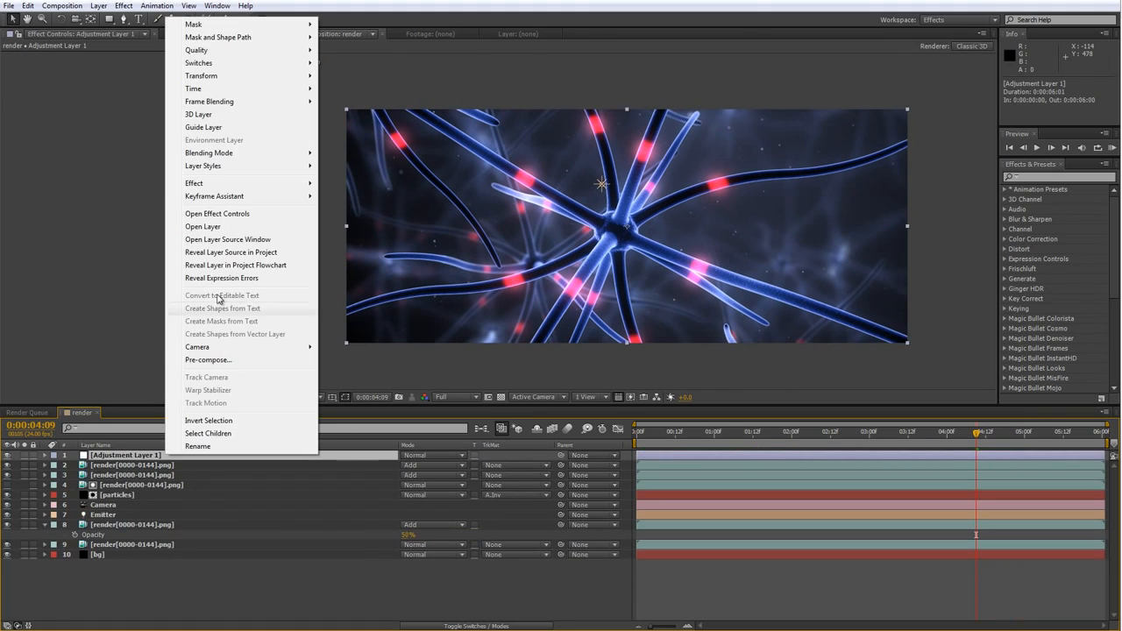
mouse_move(204, 187)
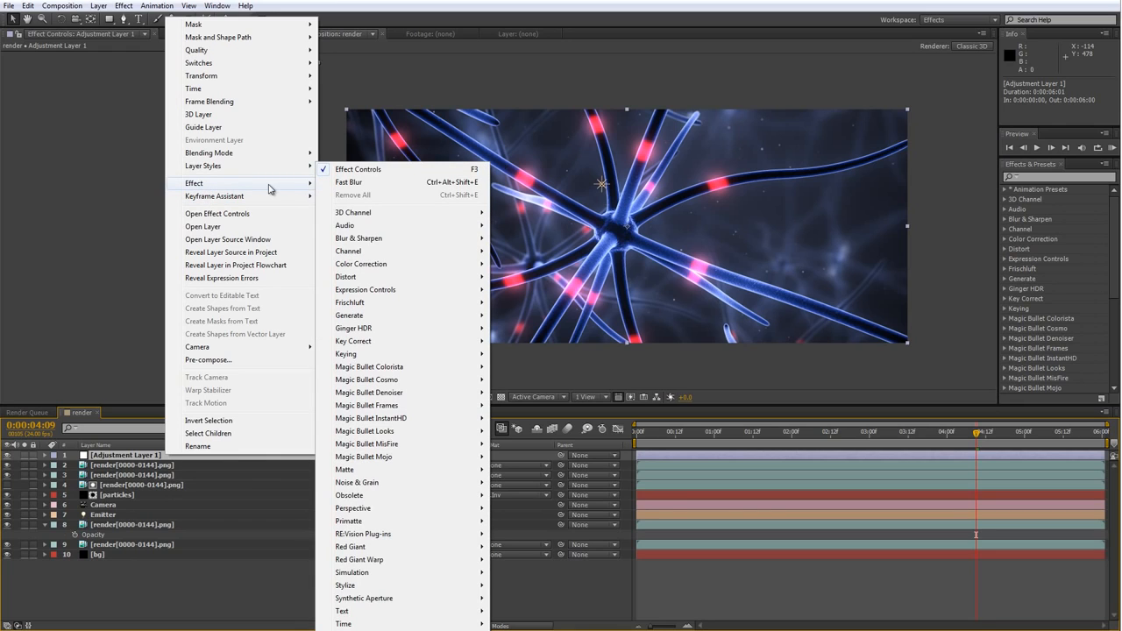
mouse_move(372, 269)
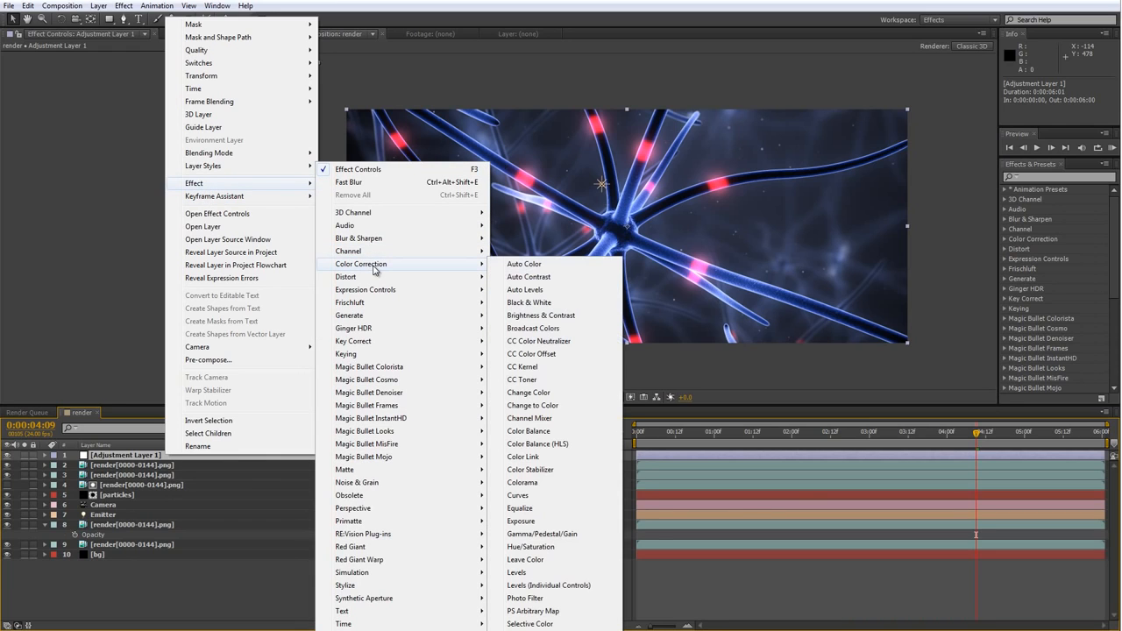
click(522, 495)
drag(54, 160, 57, 176)
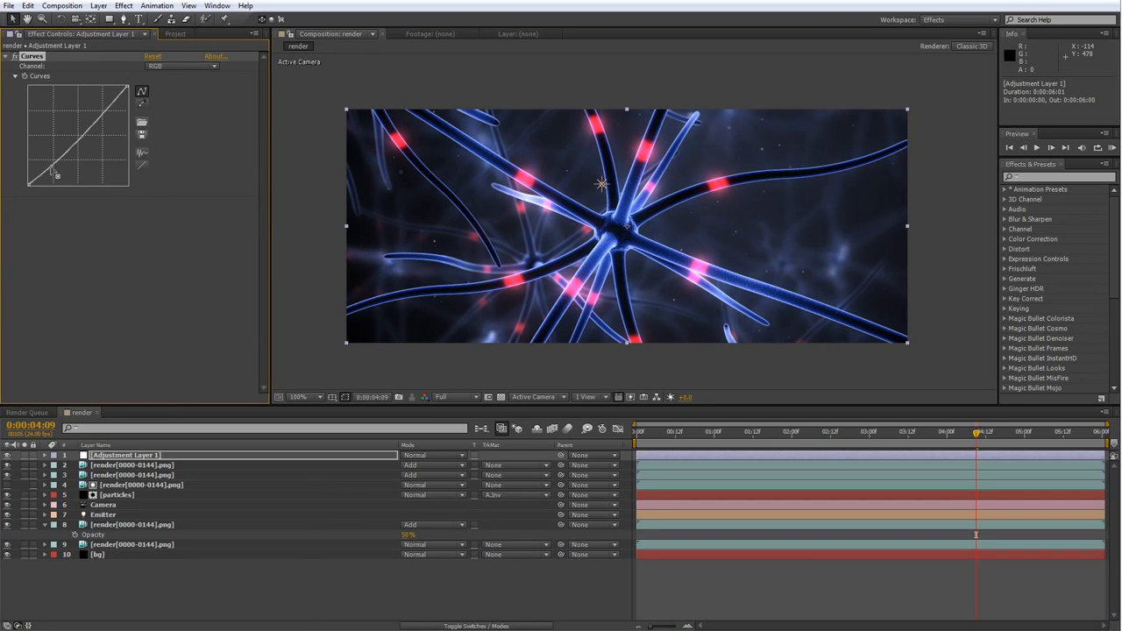
drag(94, 115, 96, 115)
drag(53, 166, 78, 120)
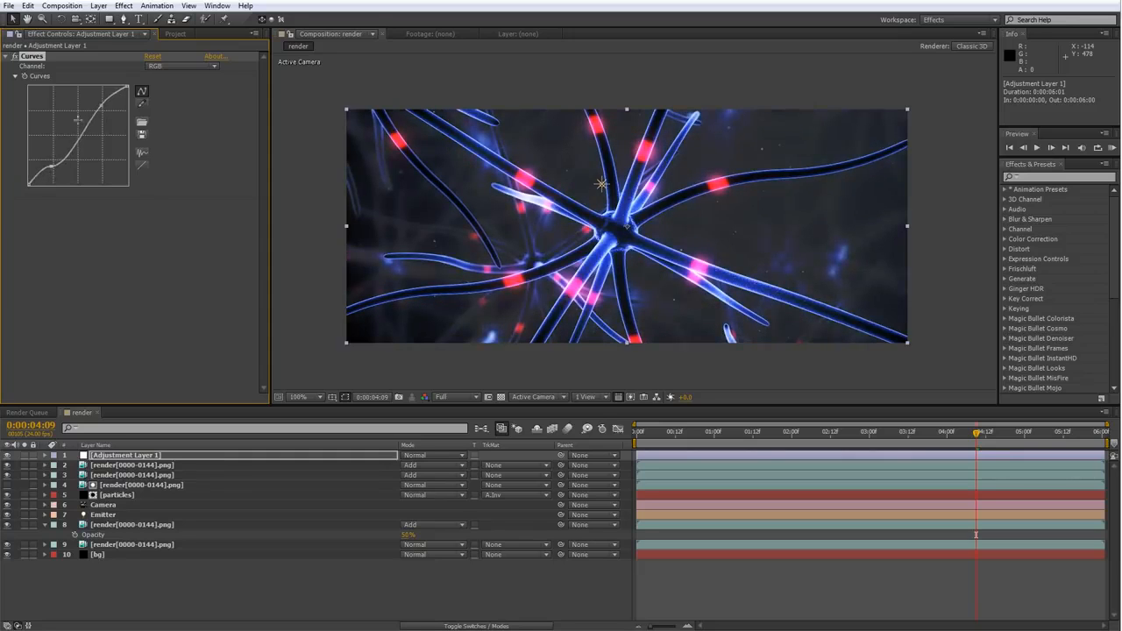
key(ctrl+z)
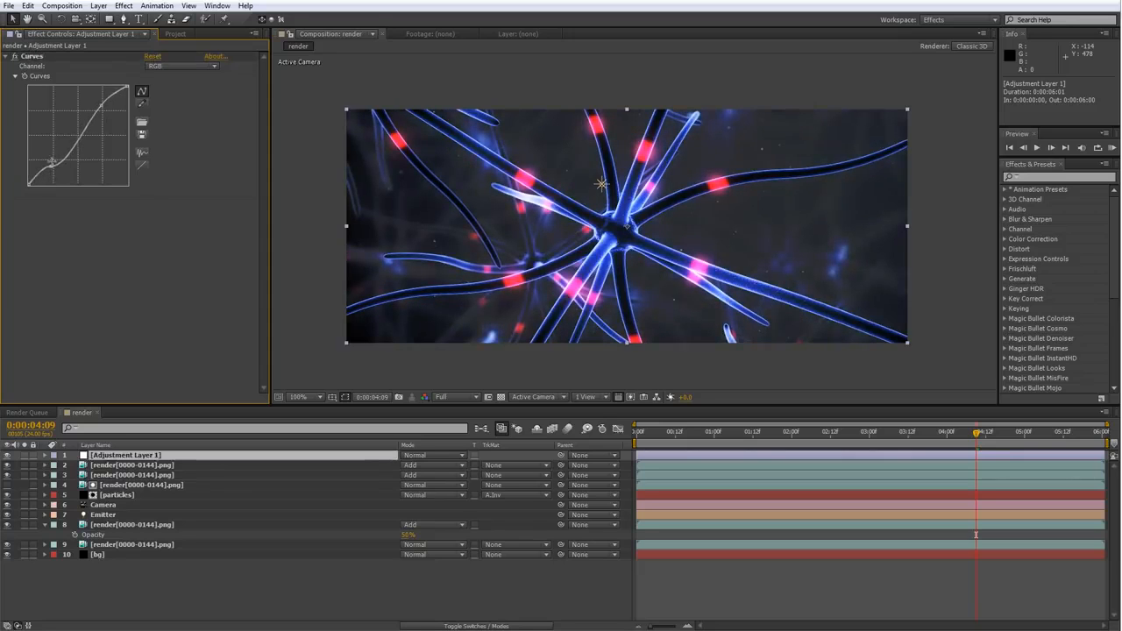
click(150, 58)
Shape the adjustment layer's RGB curve into a gentle S, lowering the shadows slightly and raising the highlights
drag(55, 162, 56, 166)
drag(106, 105, 103, 99)
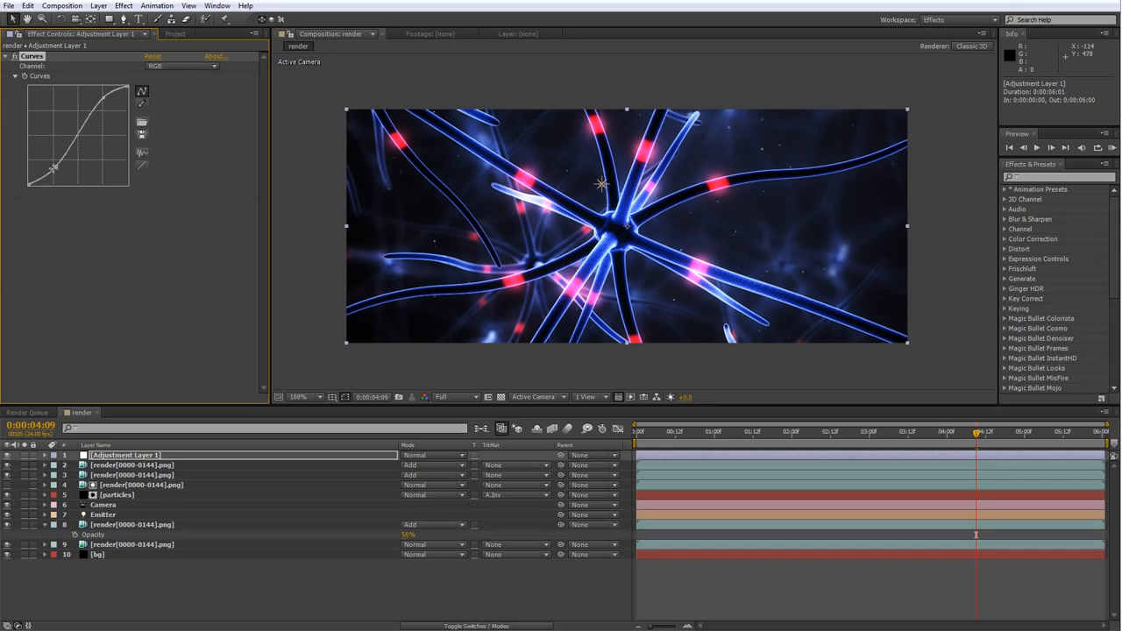
drag(55, 169, 52, 166)
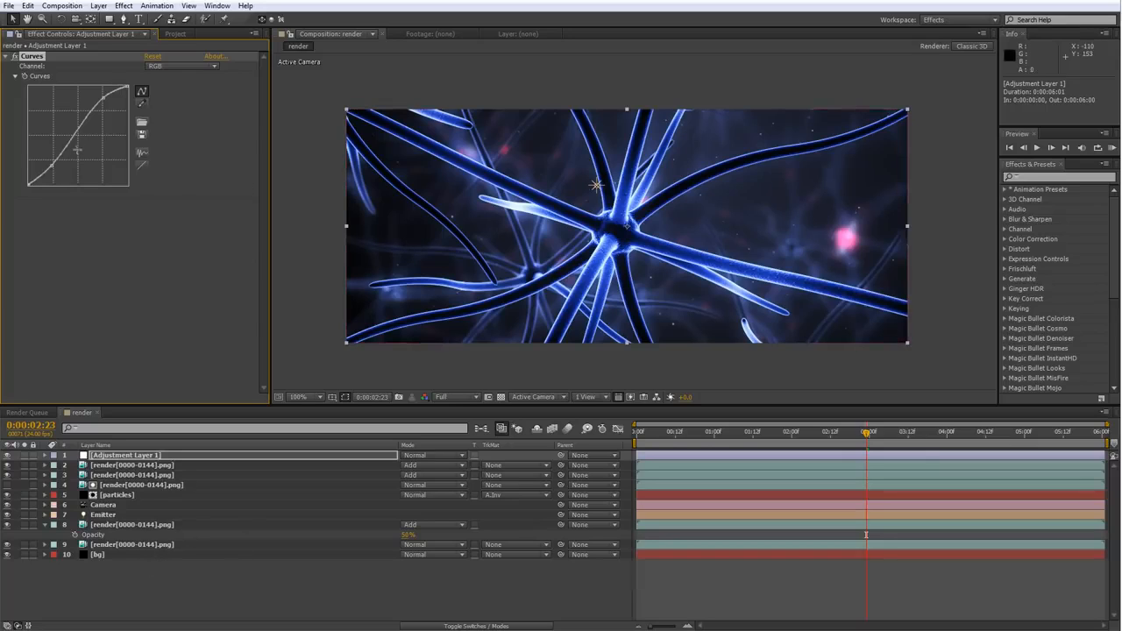
drag(103, 98, 103, 101)
Add Color Balance to the adjustment layer with Midtone Red Balance -24 and Midtone Green Balance 1, checking the grade across the animation
right_click(134, 456)
mouse_move(172, 183)
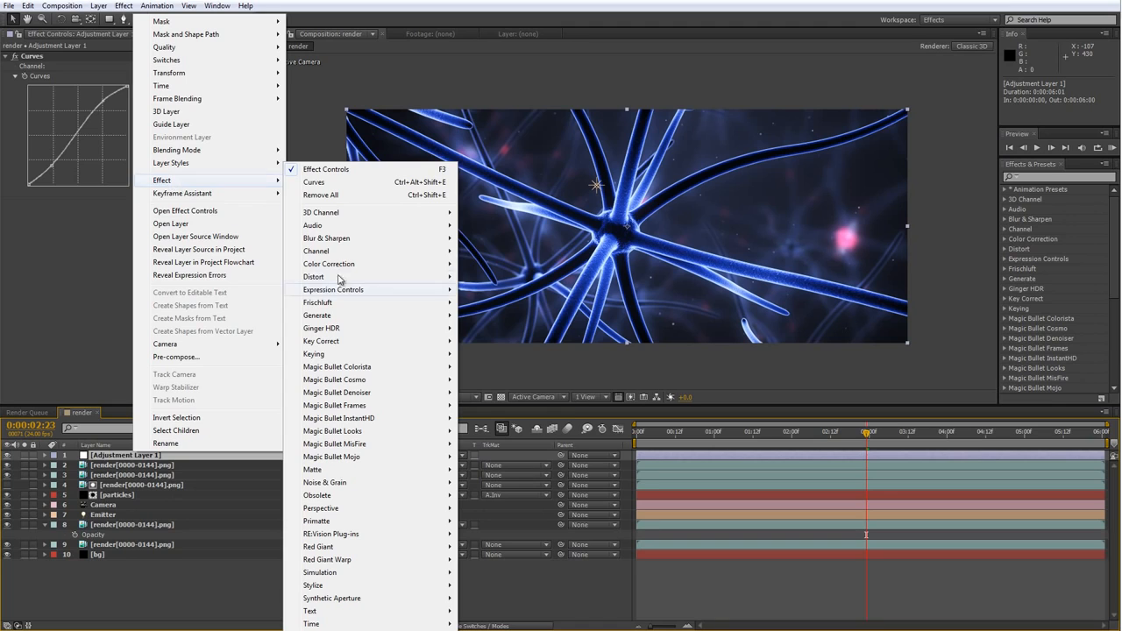
mouse_move(345, 266)
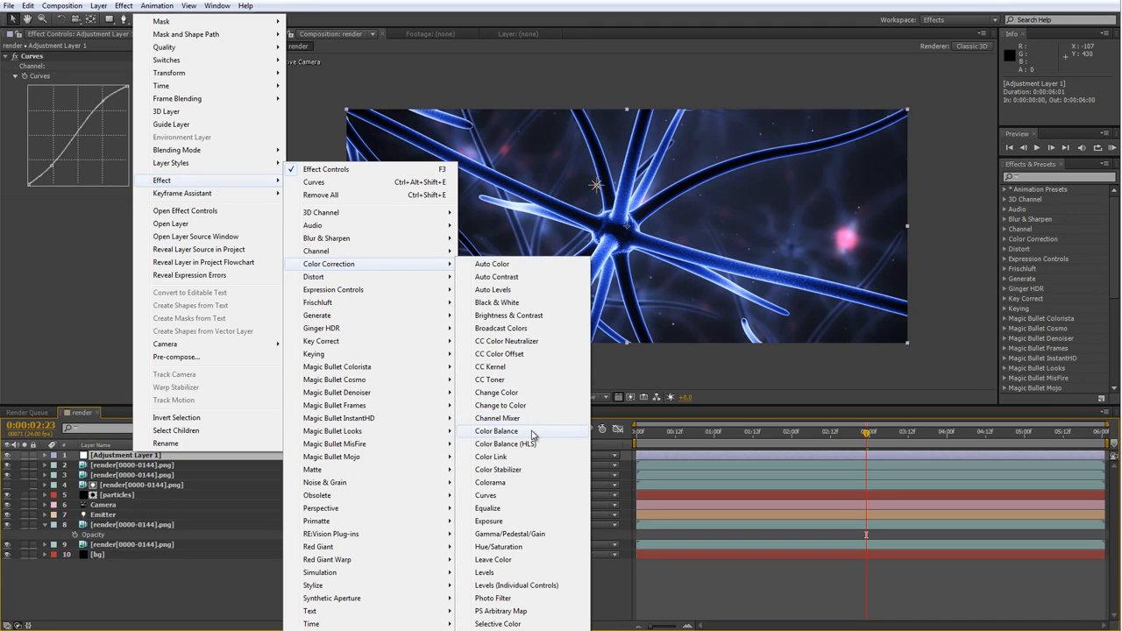
click(497, 431)
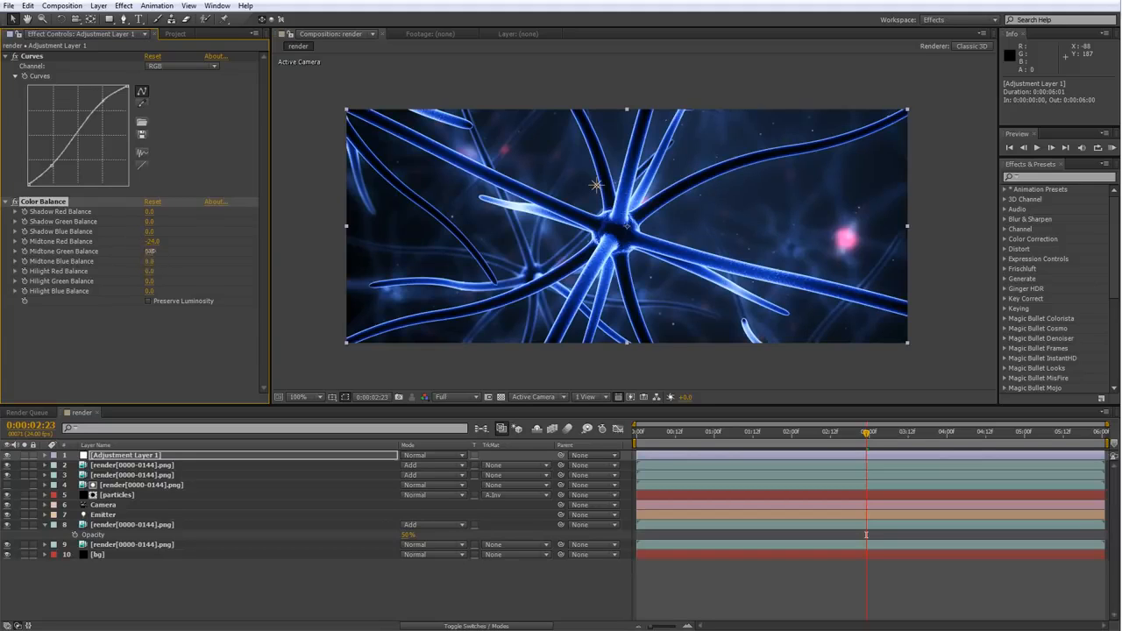
drag(644, 439, 987, 438)
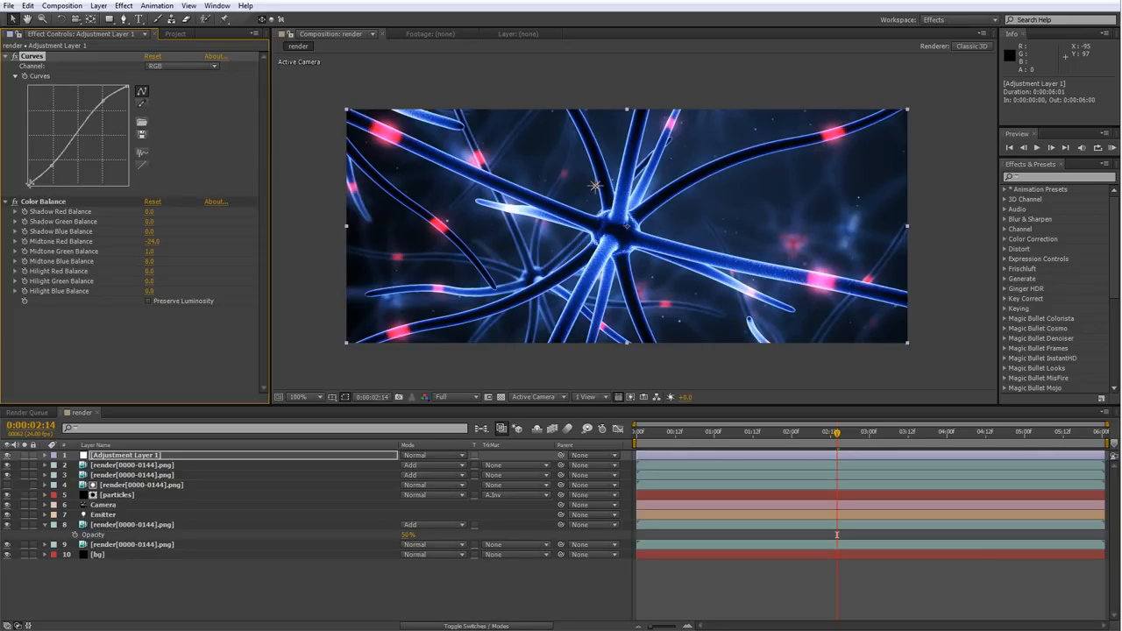
Raise the RGB curve's black point slightly and set Color Balance's Shadow Blue Balance to 16, checking the grade across the animation
drag(30, 185, 2, 183)
click(172, 253)
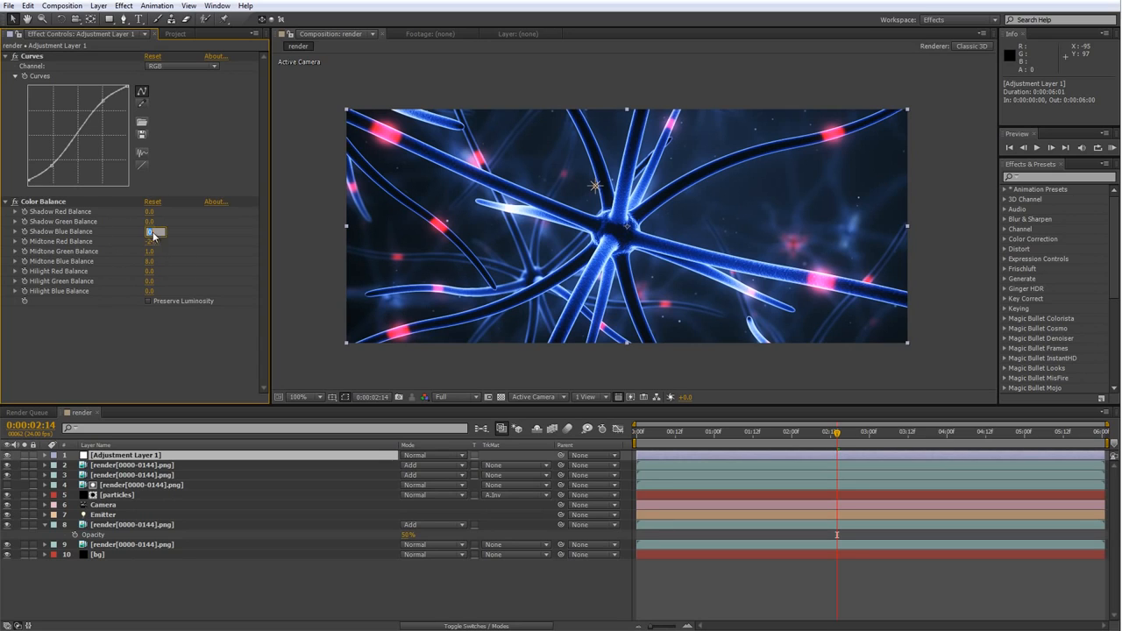
right_click(153, 232)
click(170, 213)
drag(150, 232, 155, 231)
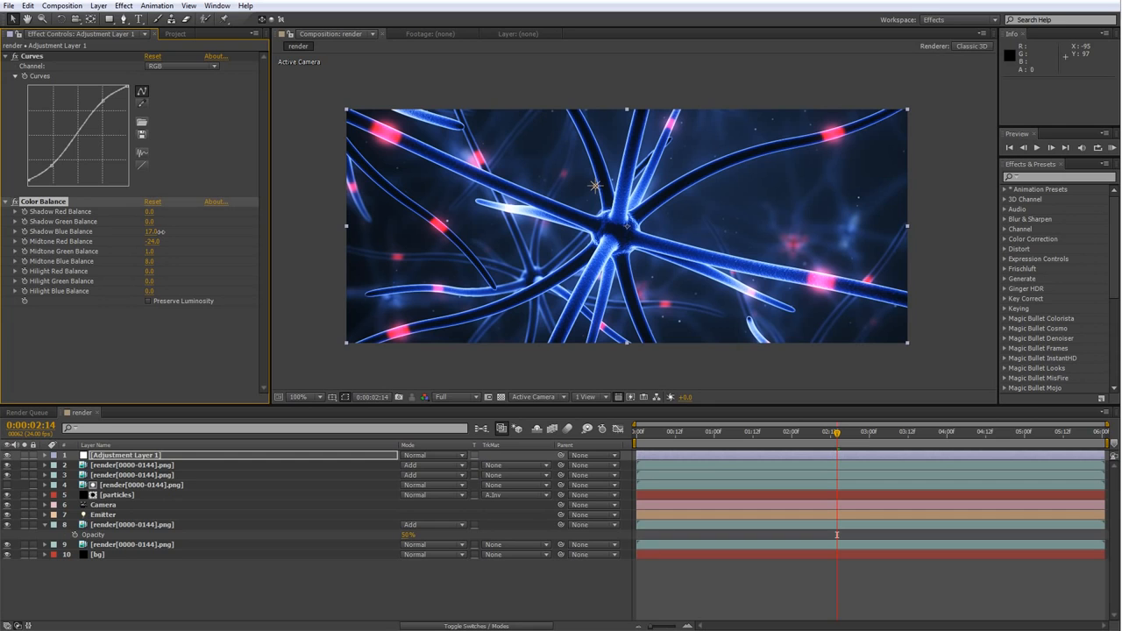
drag(835, 433, 999, 433)
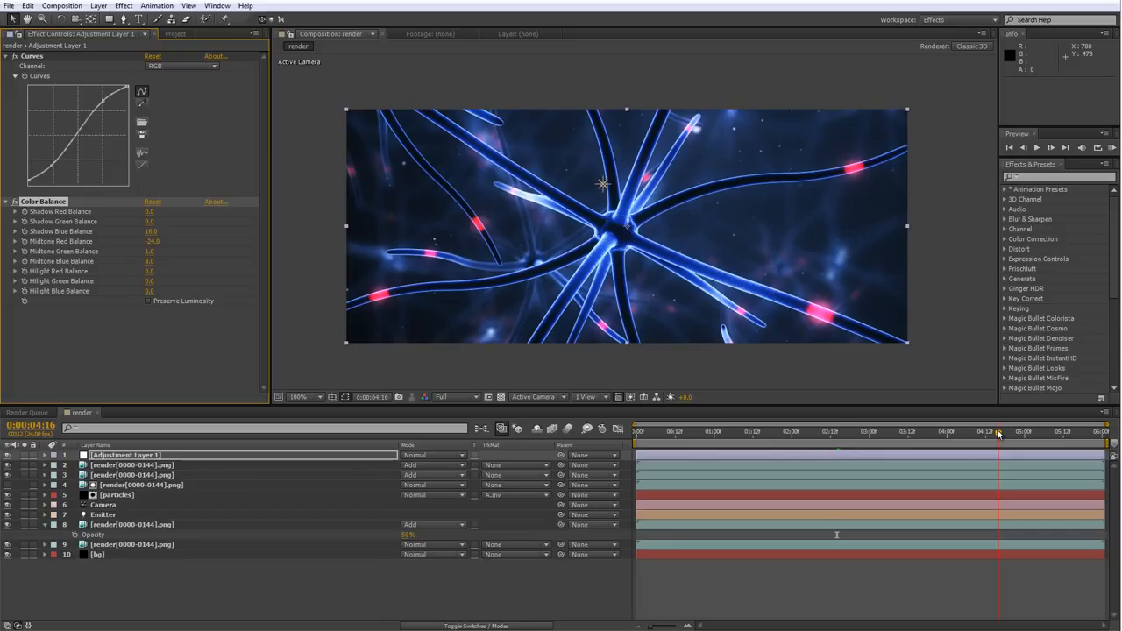